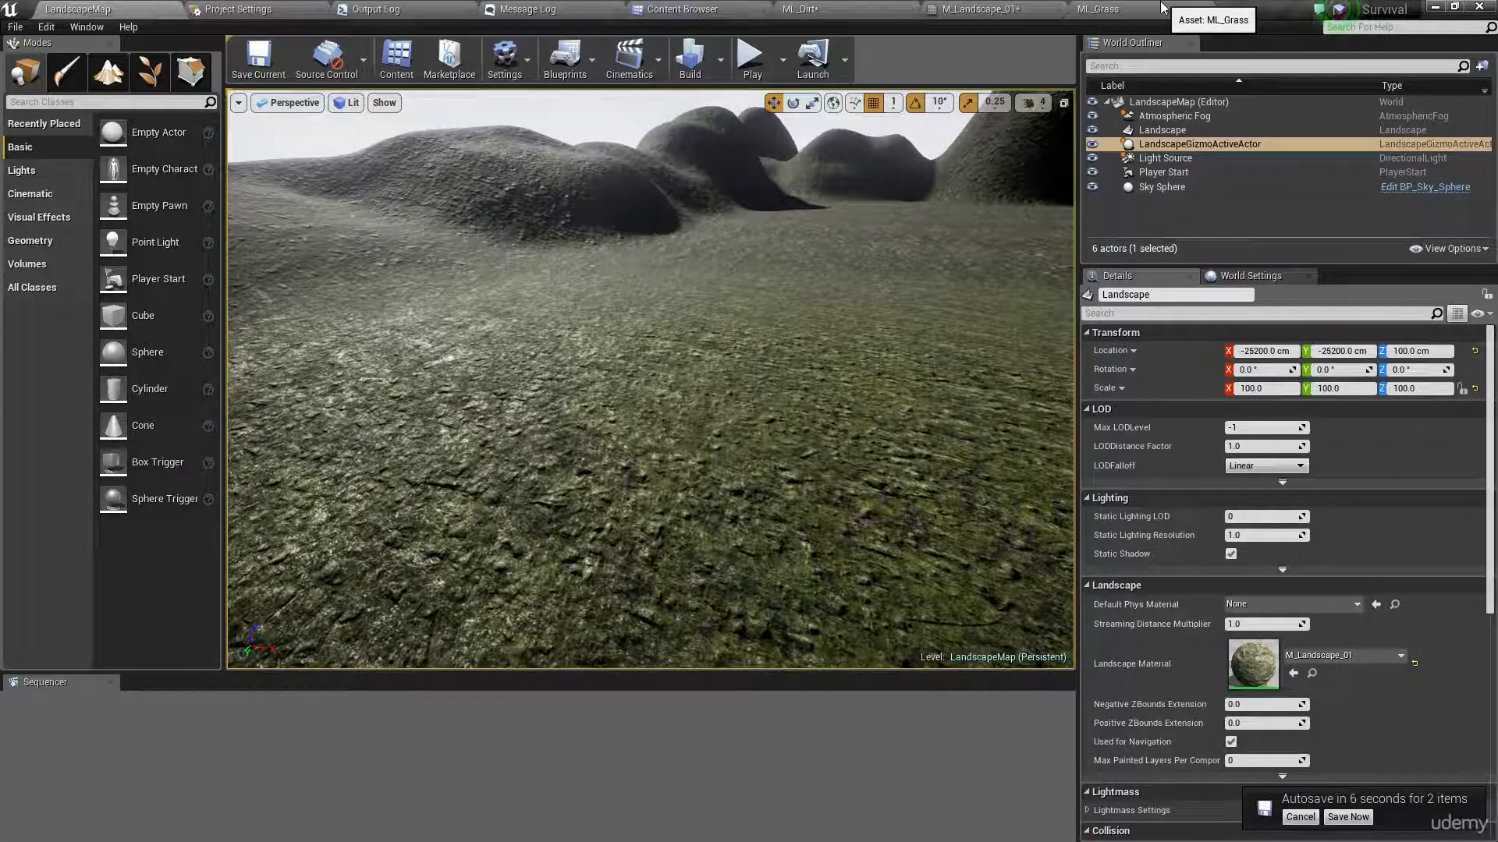
Create a Landscape Grass Type asset in the LandscapeAssets folder.
left_click(390, 58)
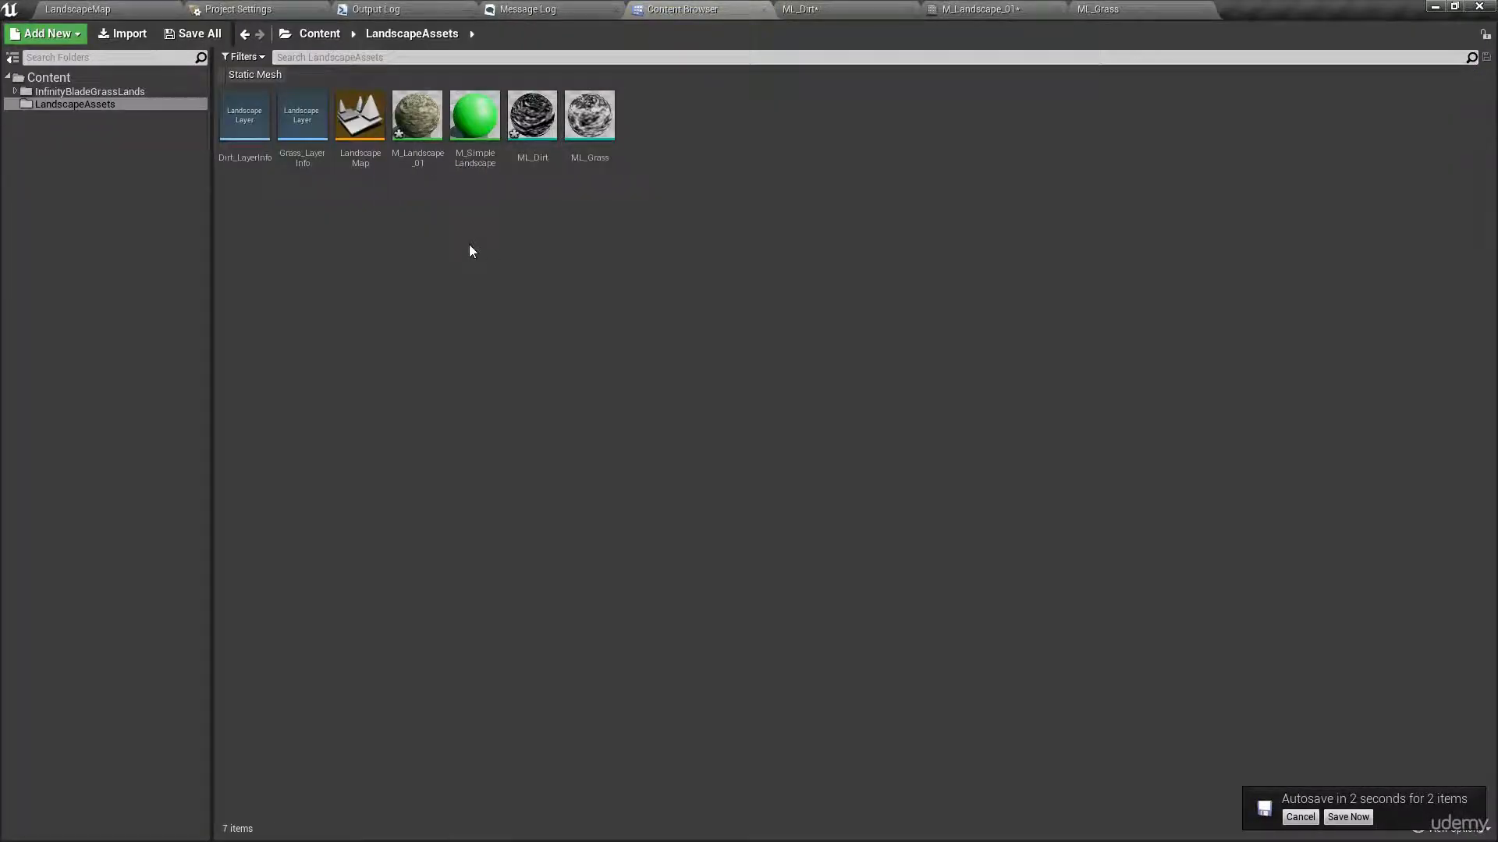
right_click(467, 218)
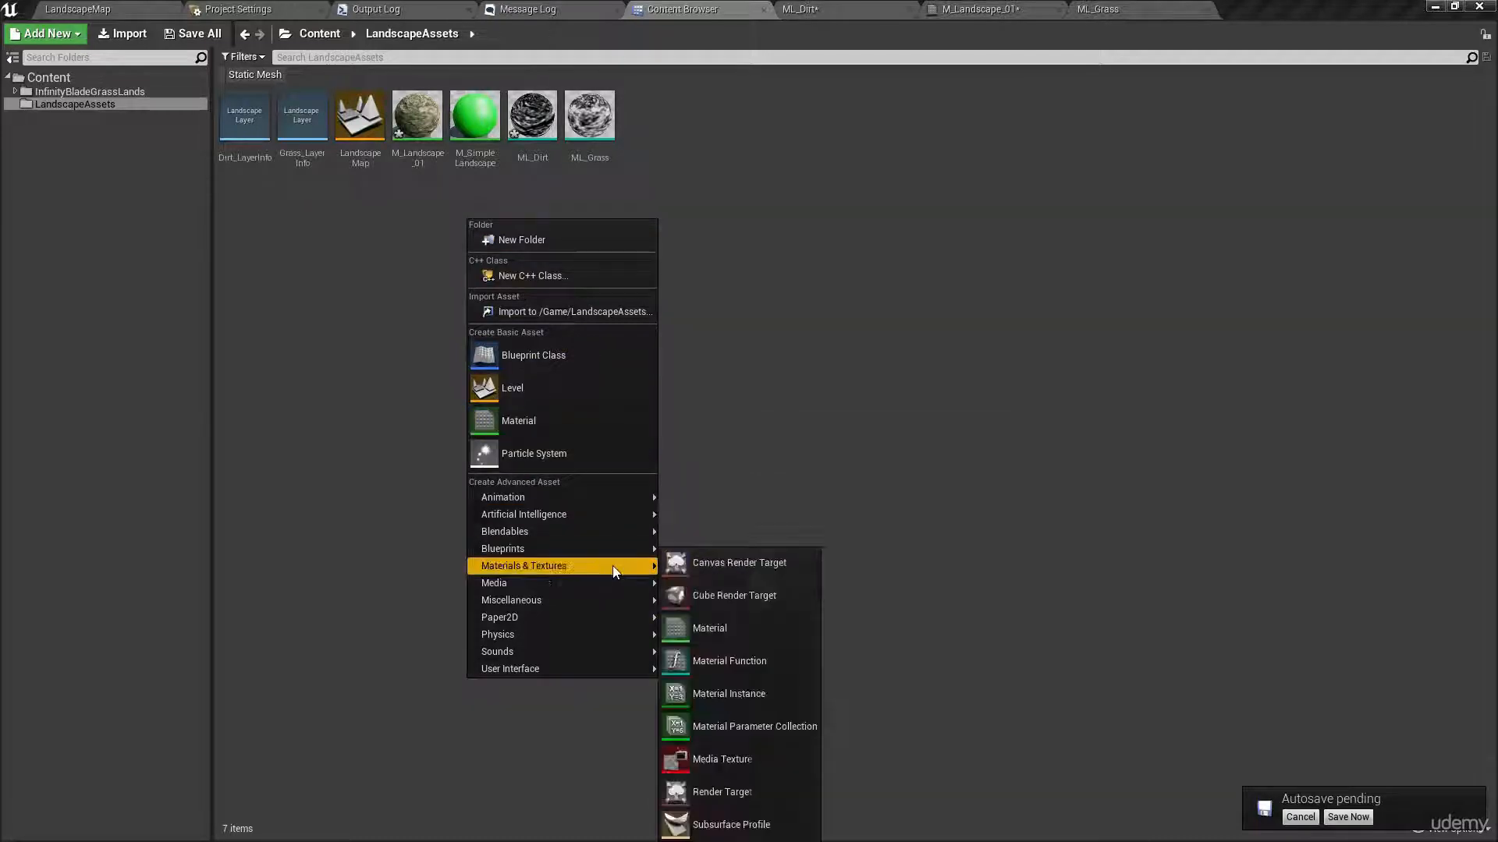
mouse_move(587, 600)
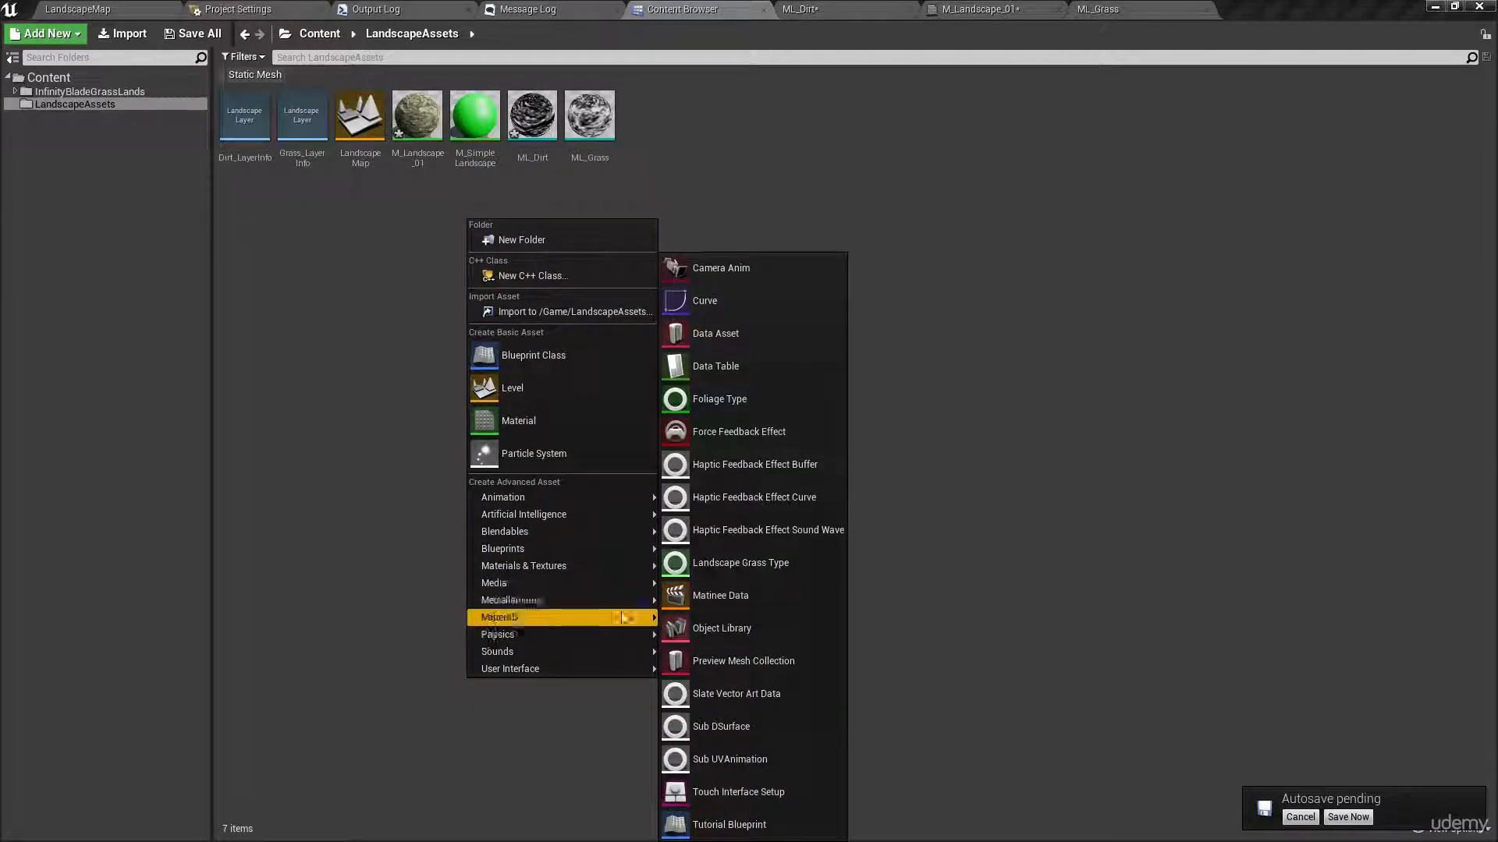
left_click(756, 569)
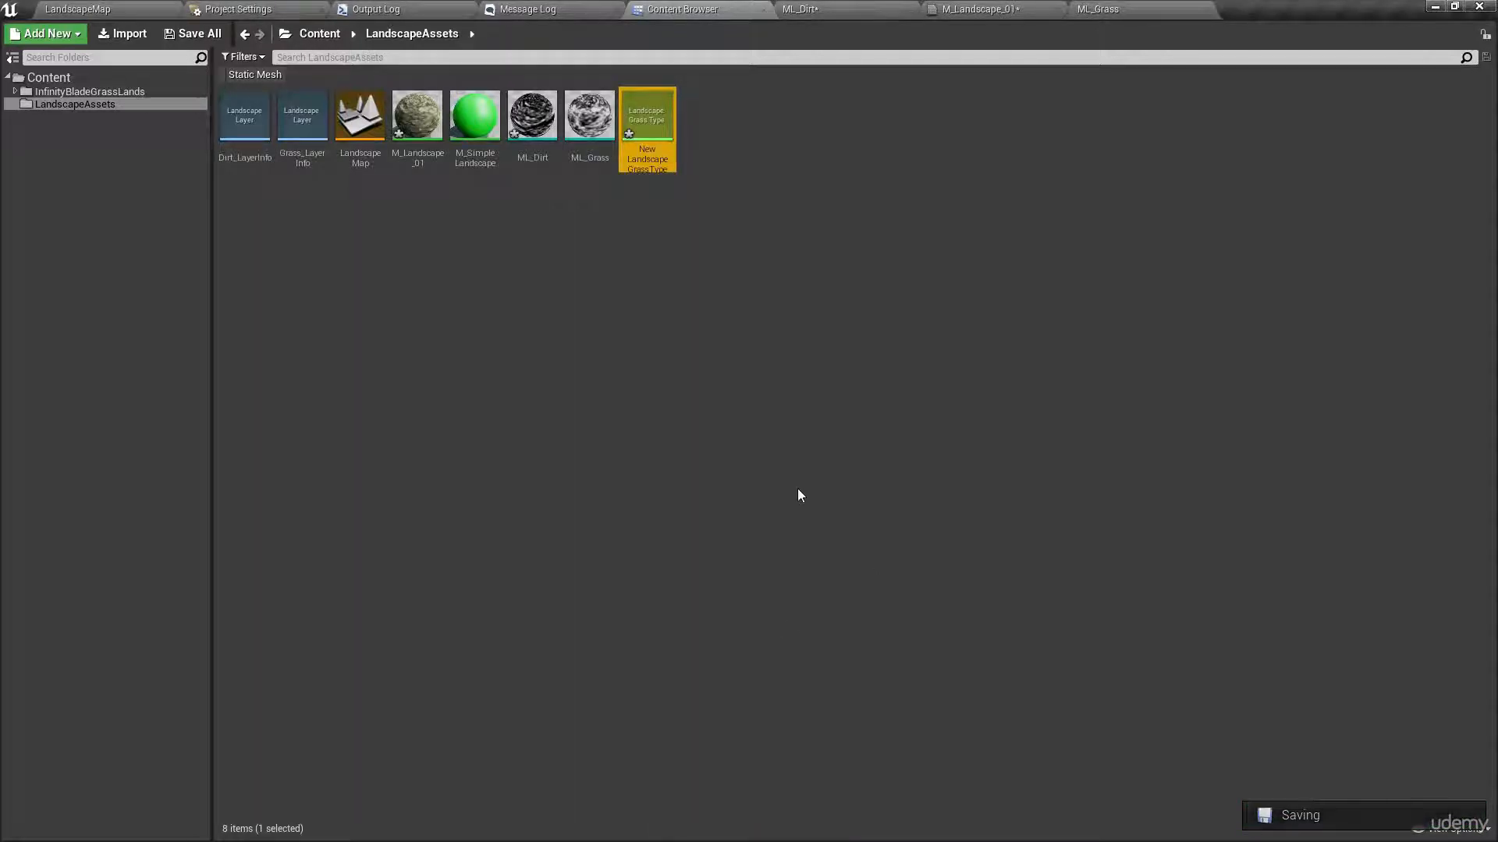
Rename the new grass type asset to LandscapePlainsGrass.
left_click(659, 168)
key("F2")
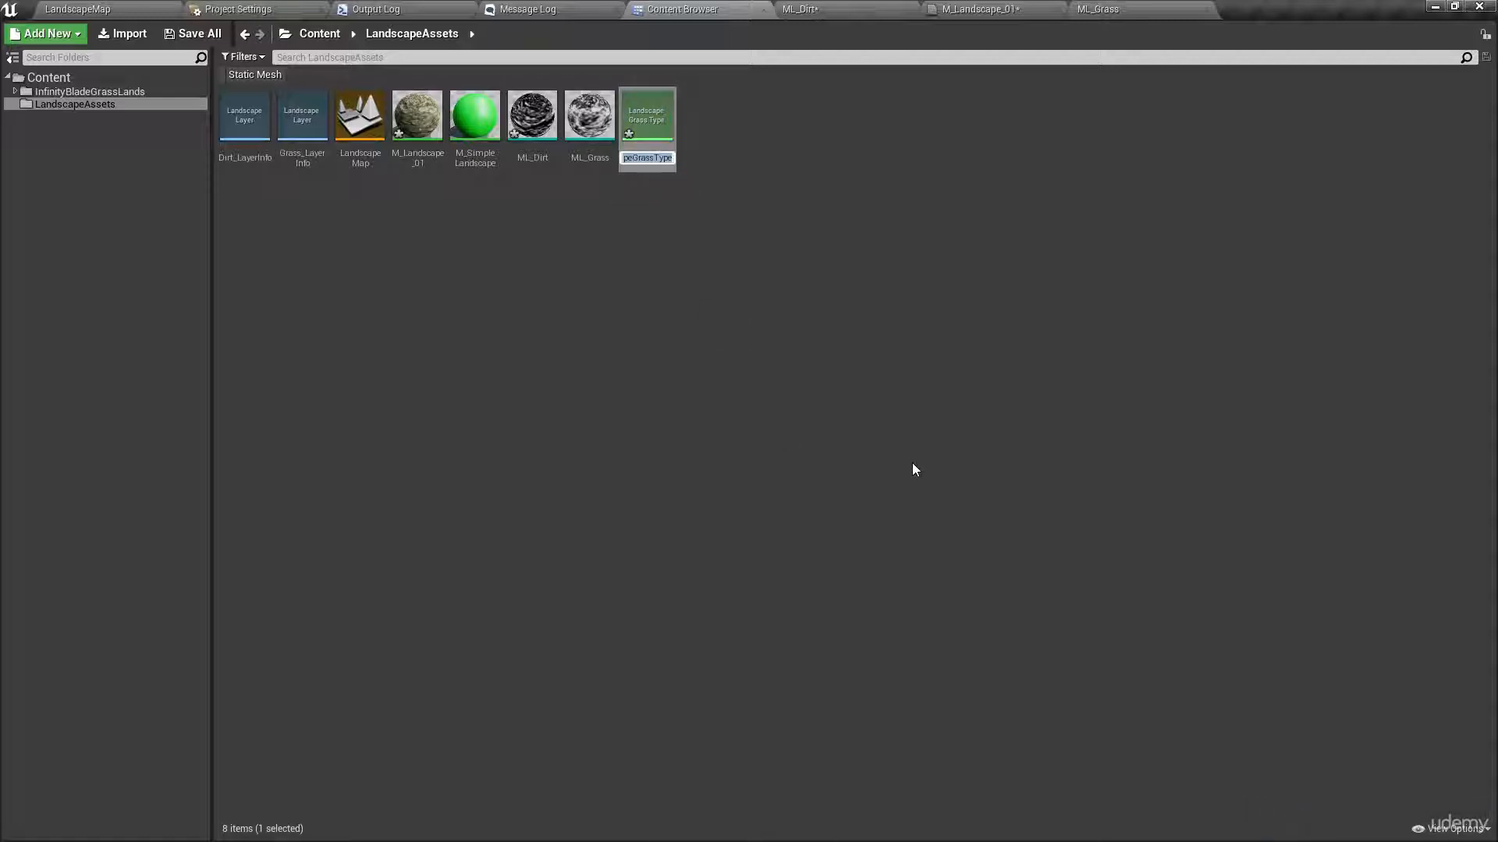
type("L")
type("andscapeP")
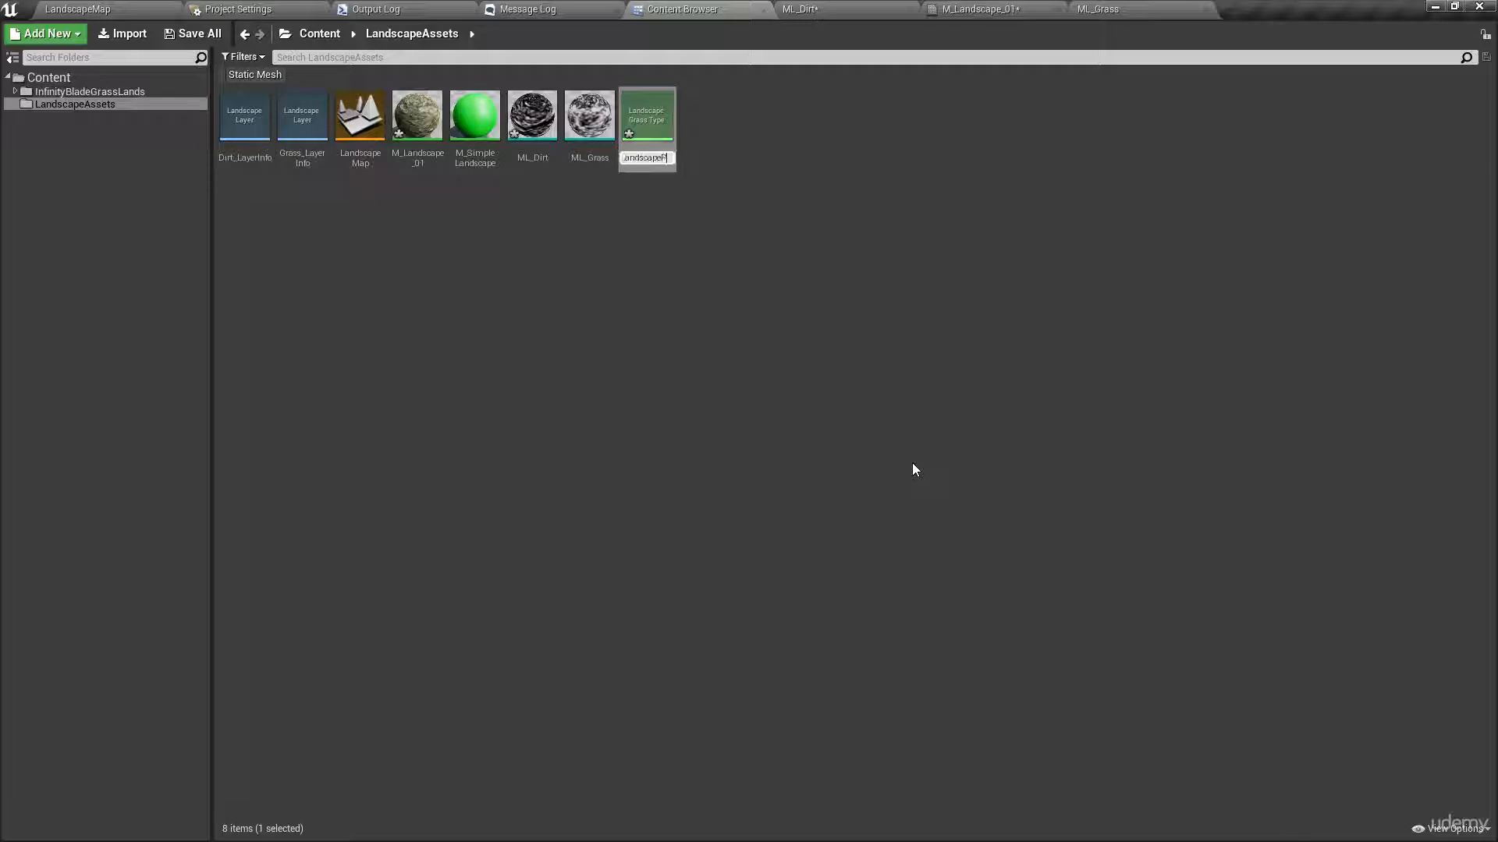
type("lainsGrass")
key("Return")
left_click(609, 343)
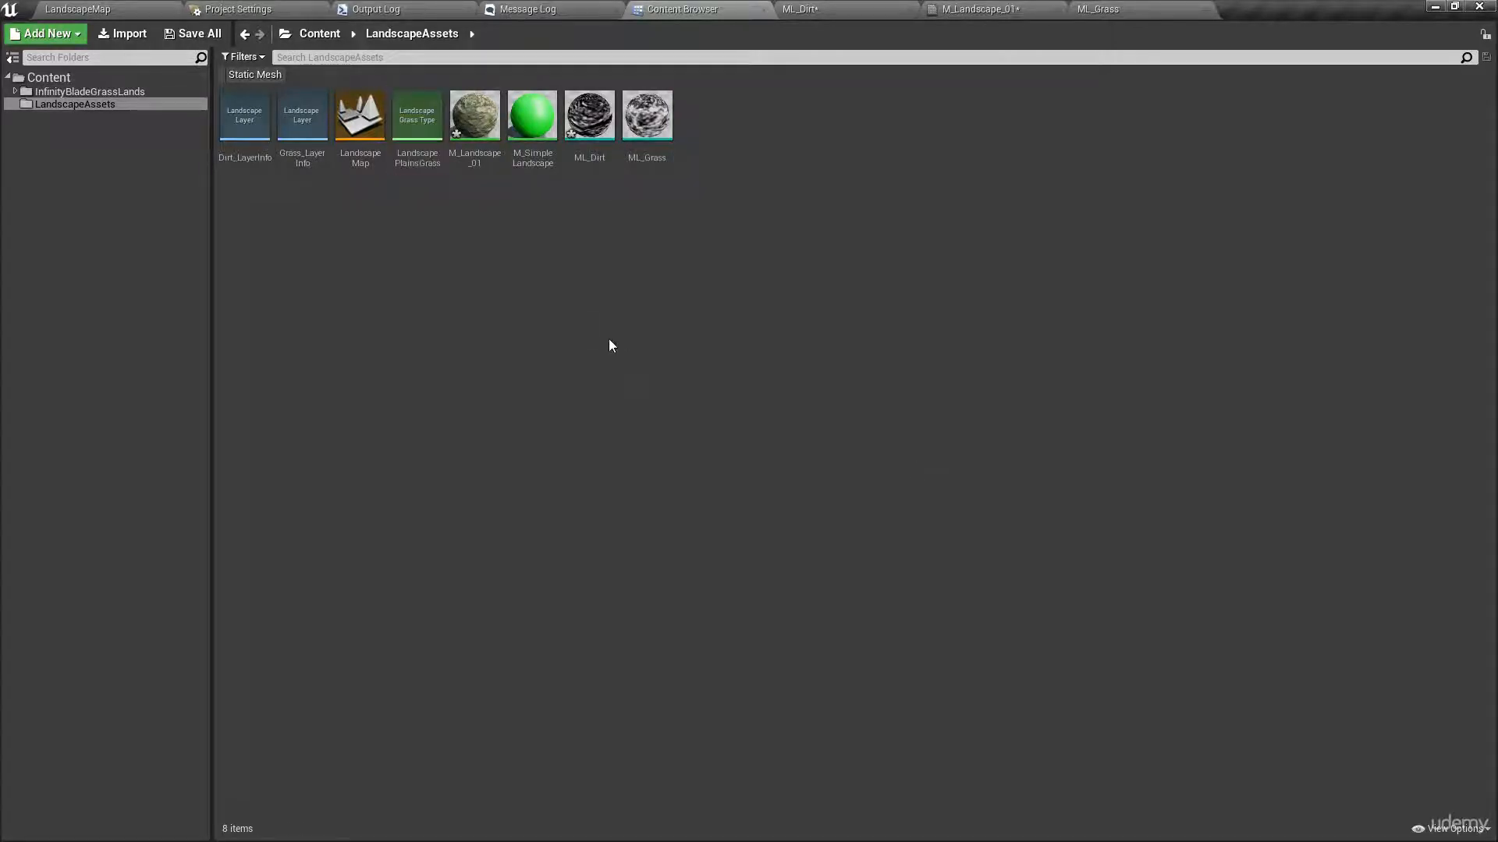
Open the LandscapePlainsGrass asset and add one grass variety, expanding its settings.
left_click(428, 117)
double_click(428, 117)
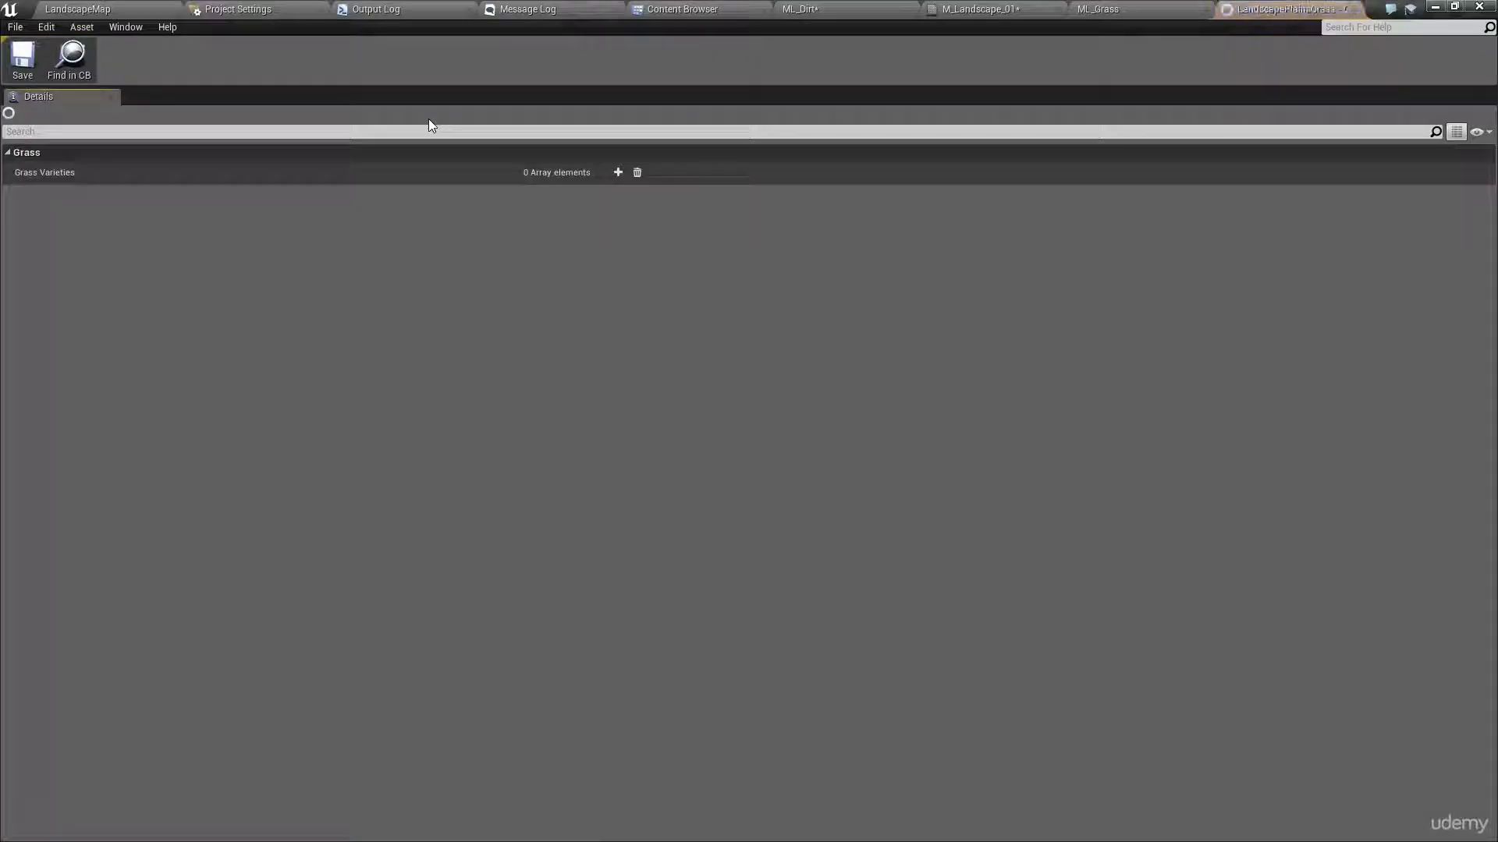
left_click(618, 172)
left_click(25, 192)
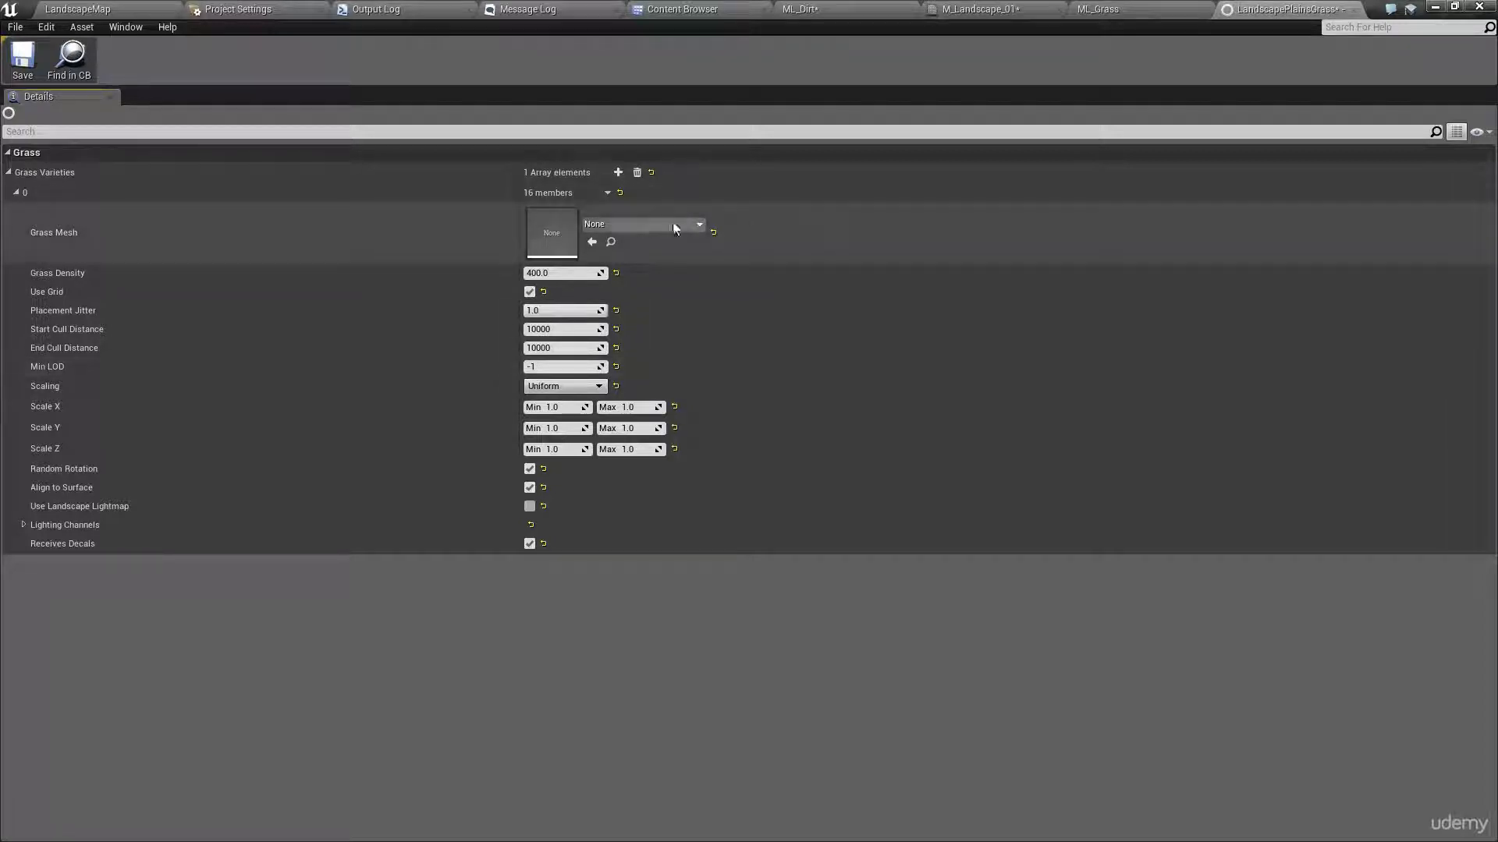
Search the meshes for "grass plains" and assign SM_Plains_Grass01 as the variety's grass mesh.
left_click(616, 223)
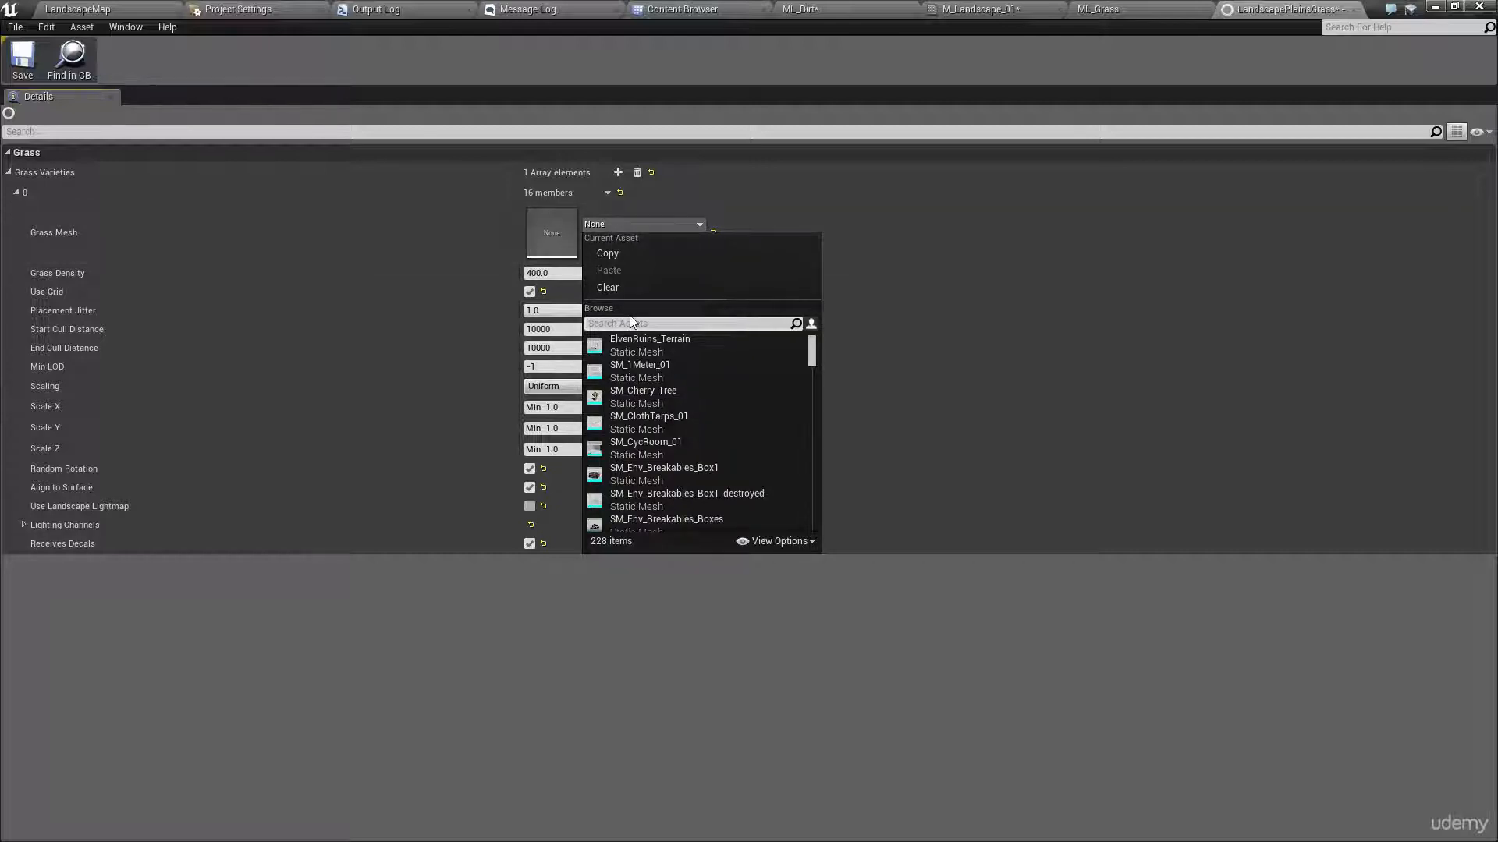
type("grass")
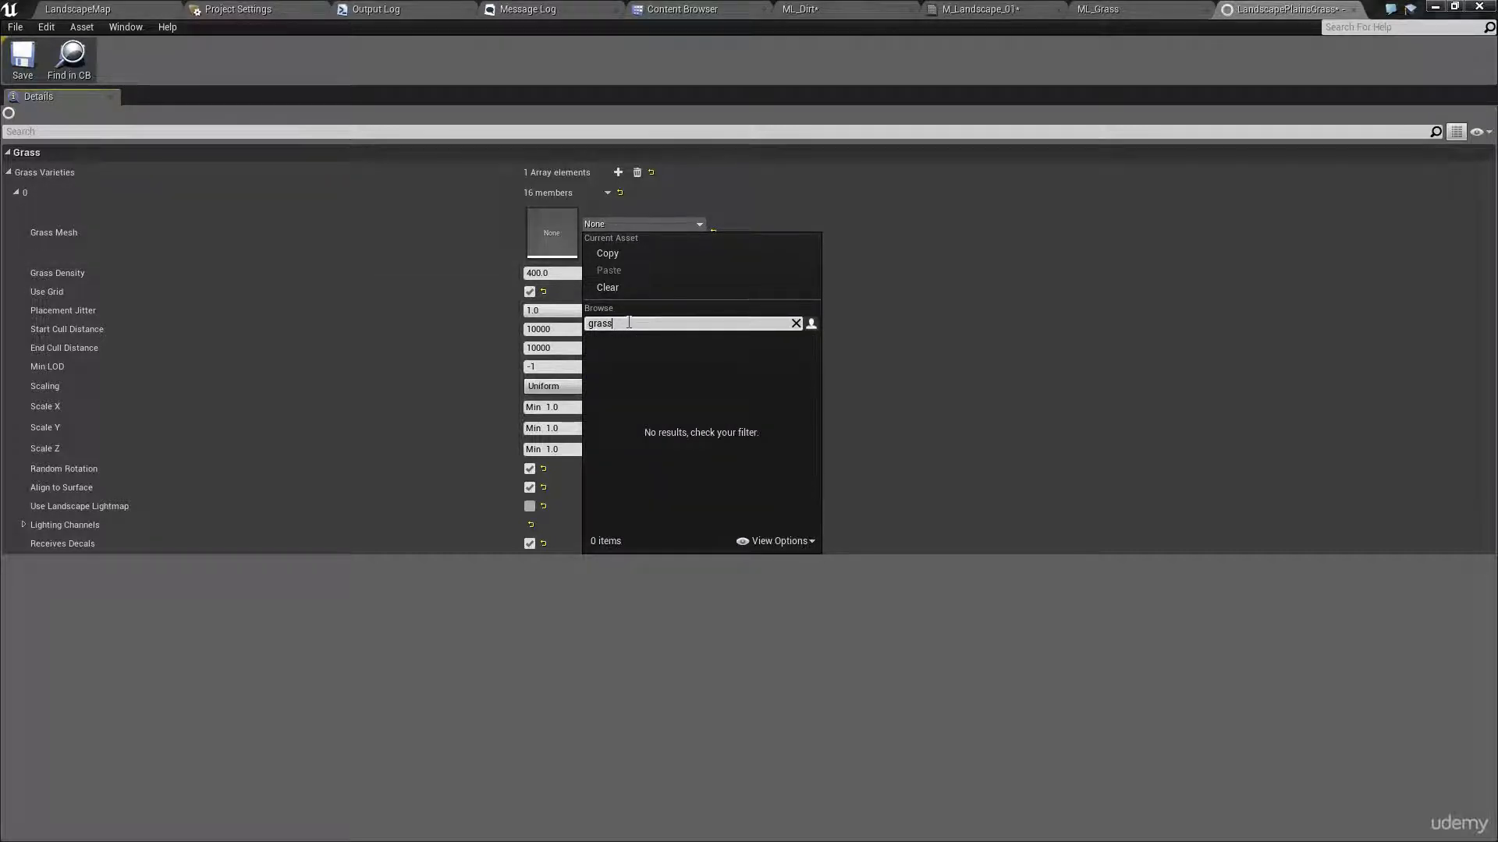
type(" plains")
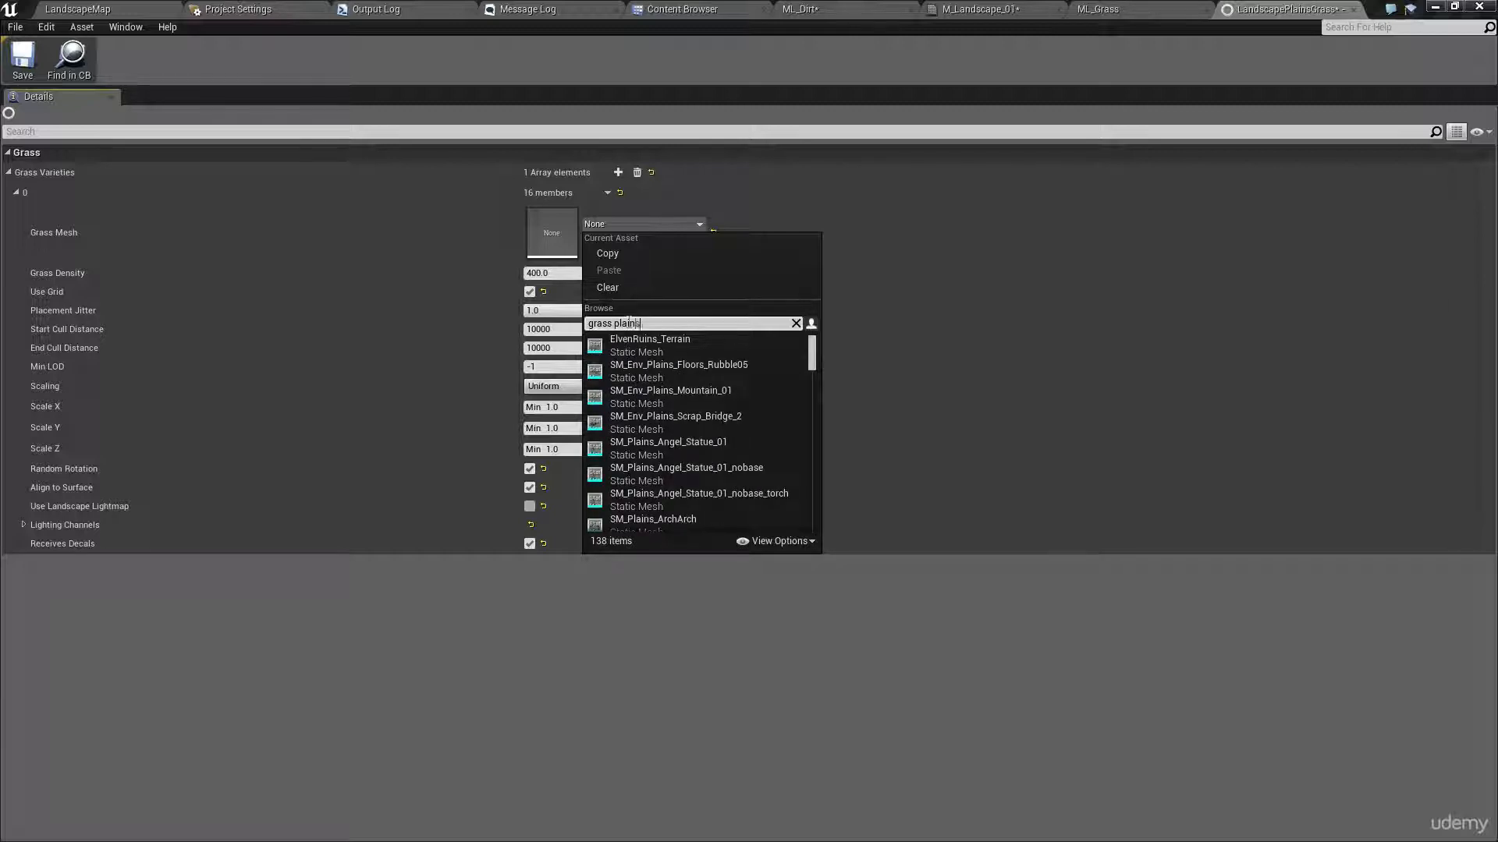
scroll(736, 394, "down", 8)
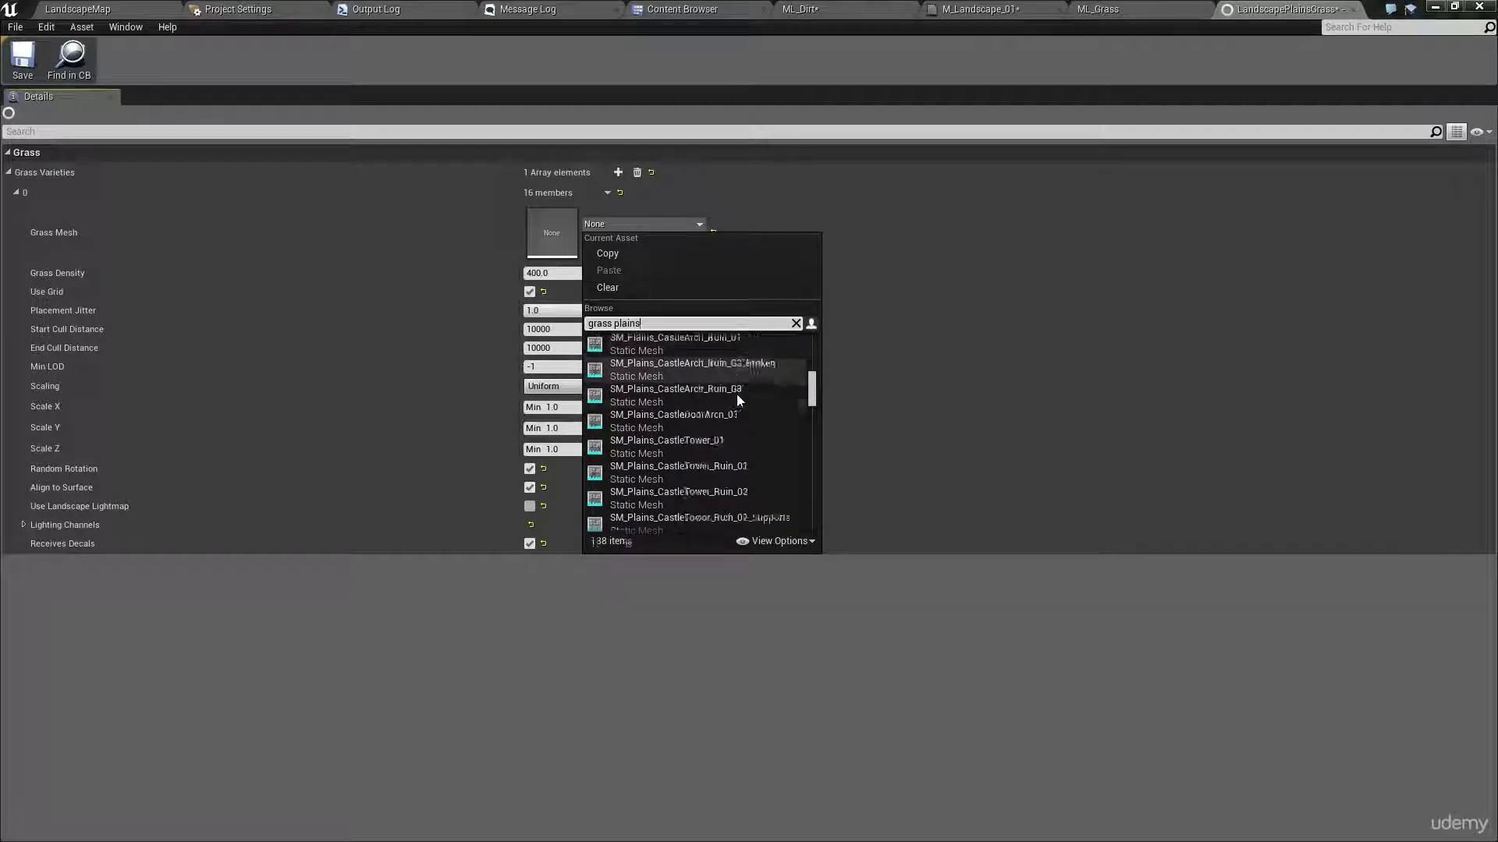
scroll(737, 395, "down", 10)
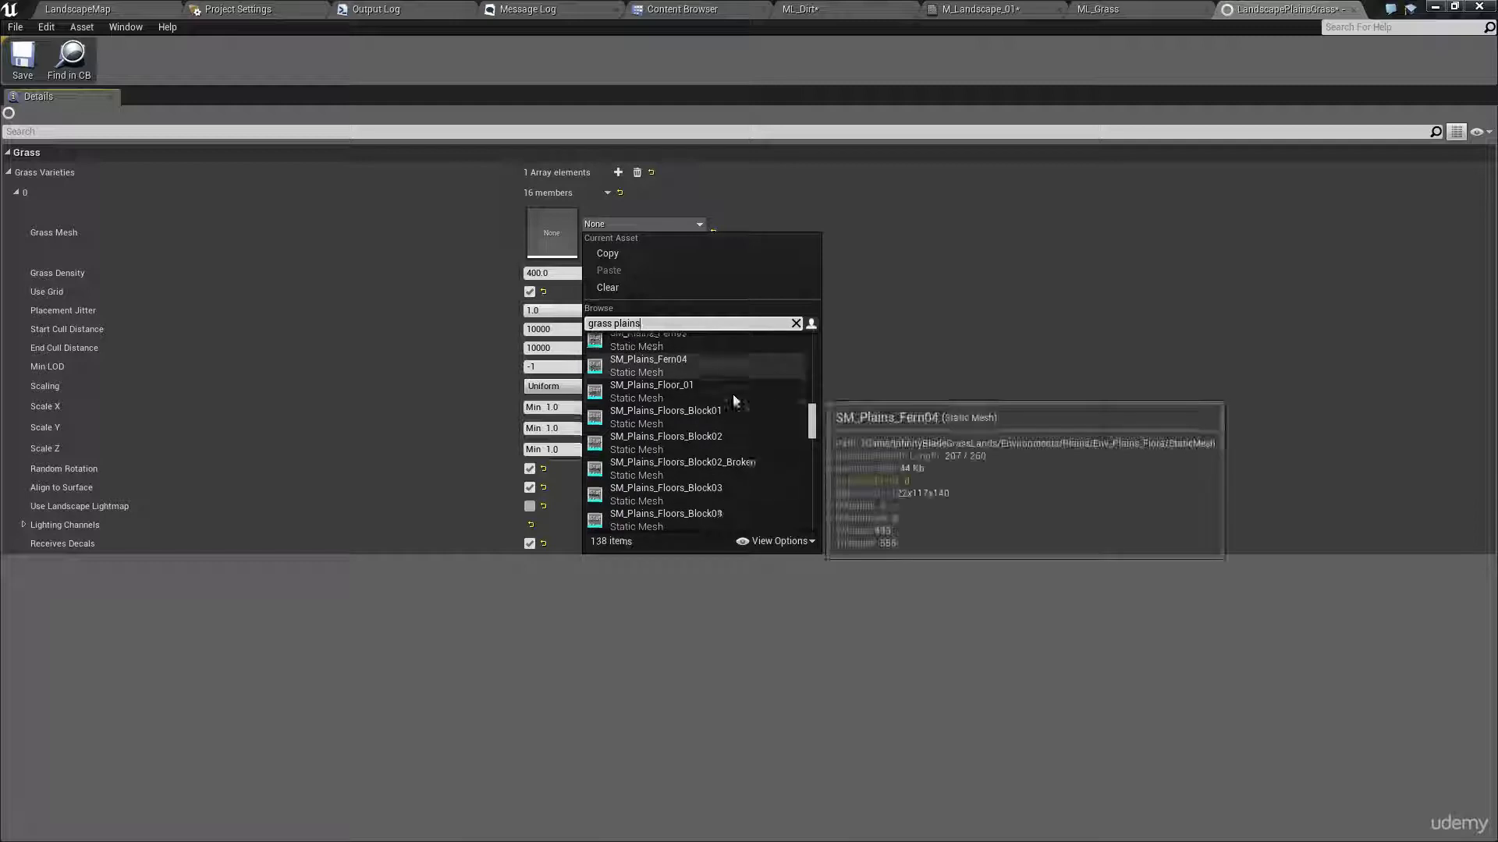
scroll(733, 400, "down", 10)
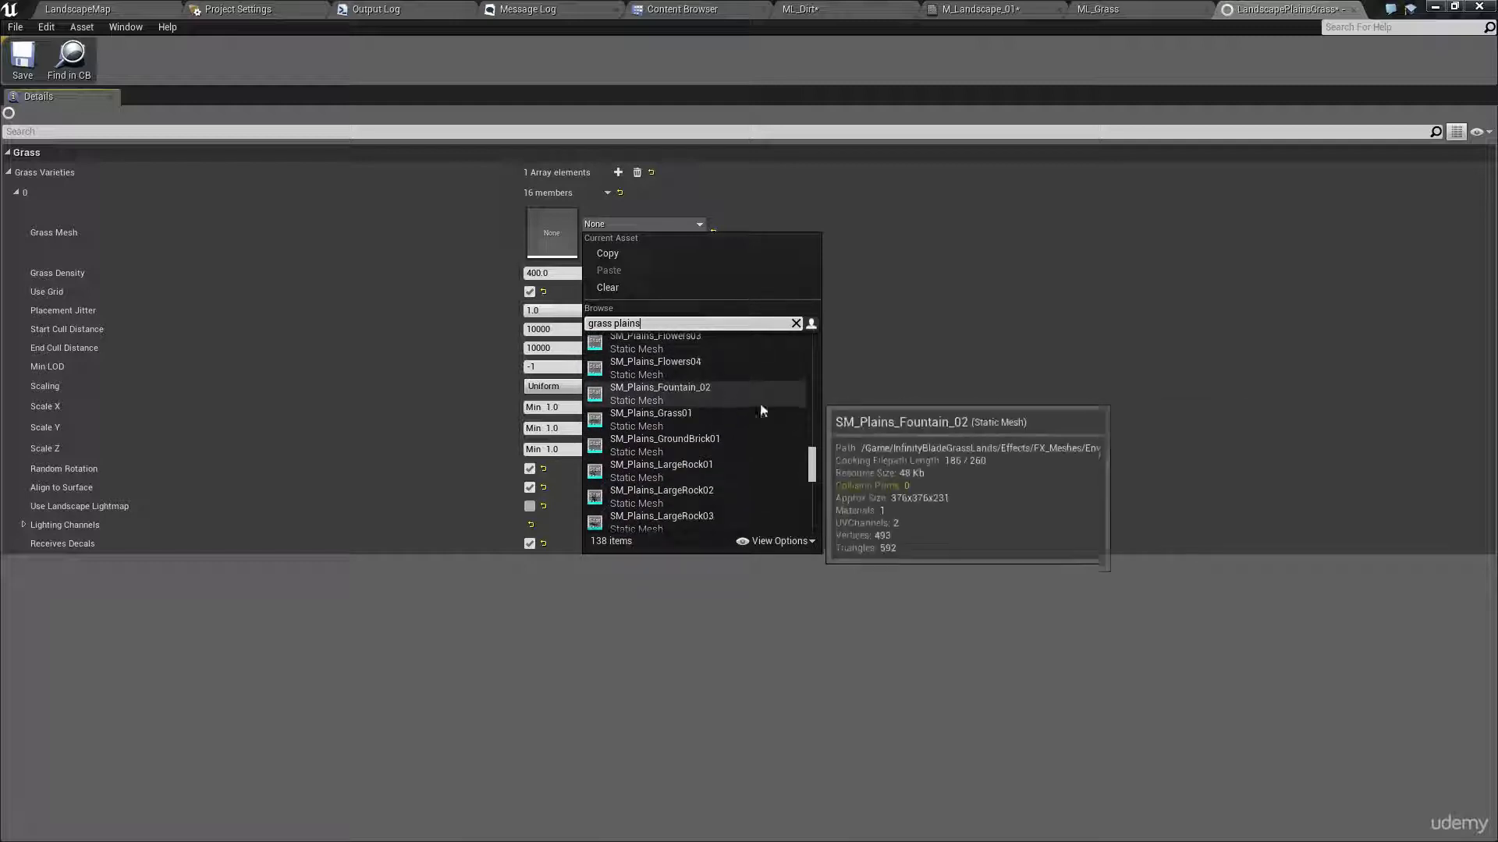
left_click(652, 415)
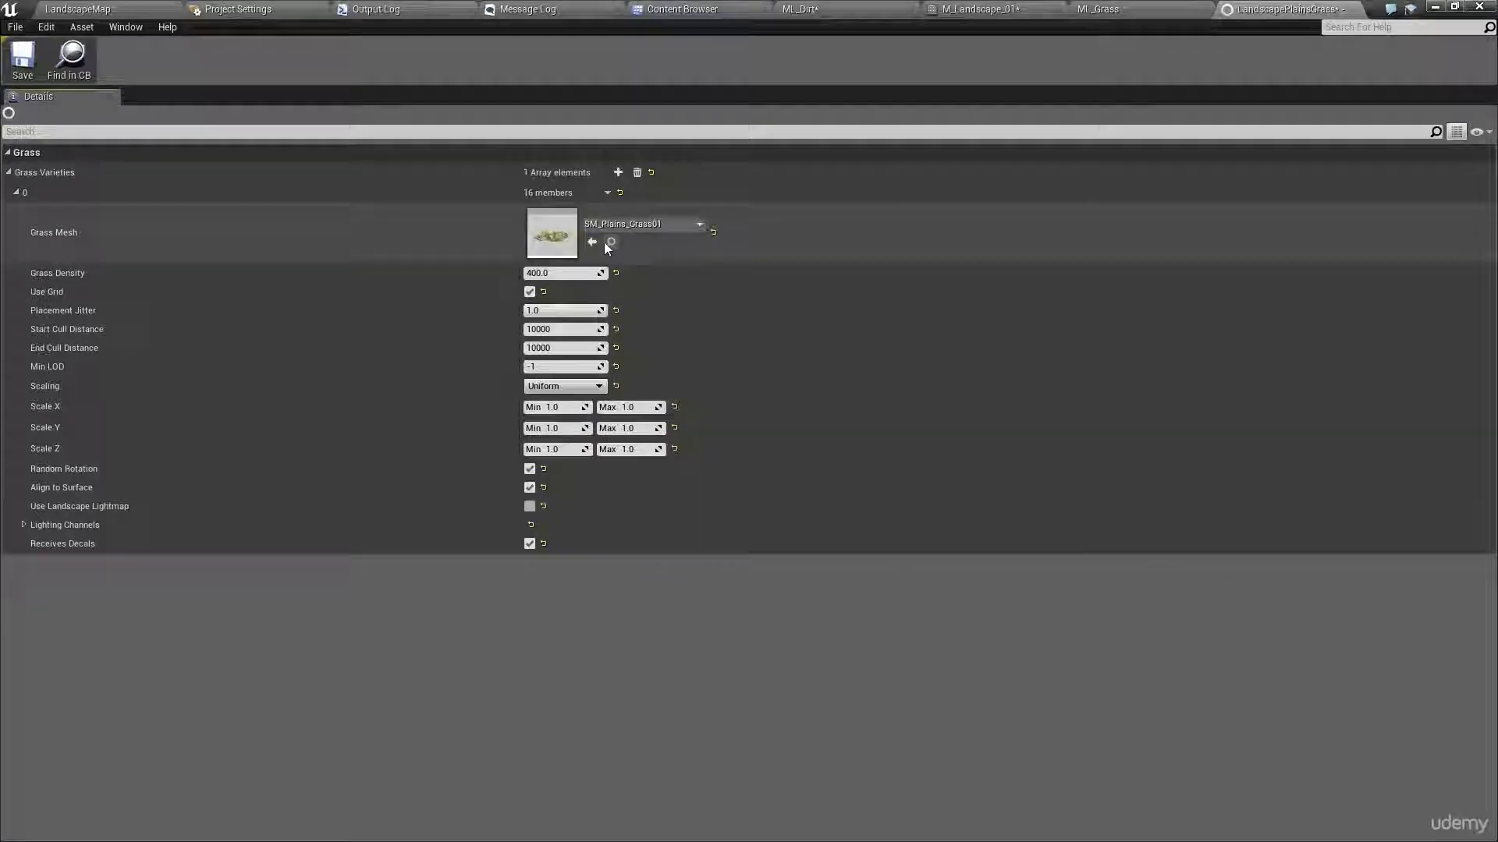
Locate the assigned grass mesh in the content and open it to examine its geometry up close.
left_click(606, 245)
double_click(729, 134)
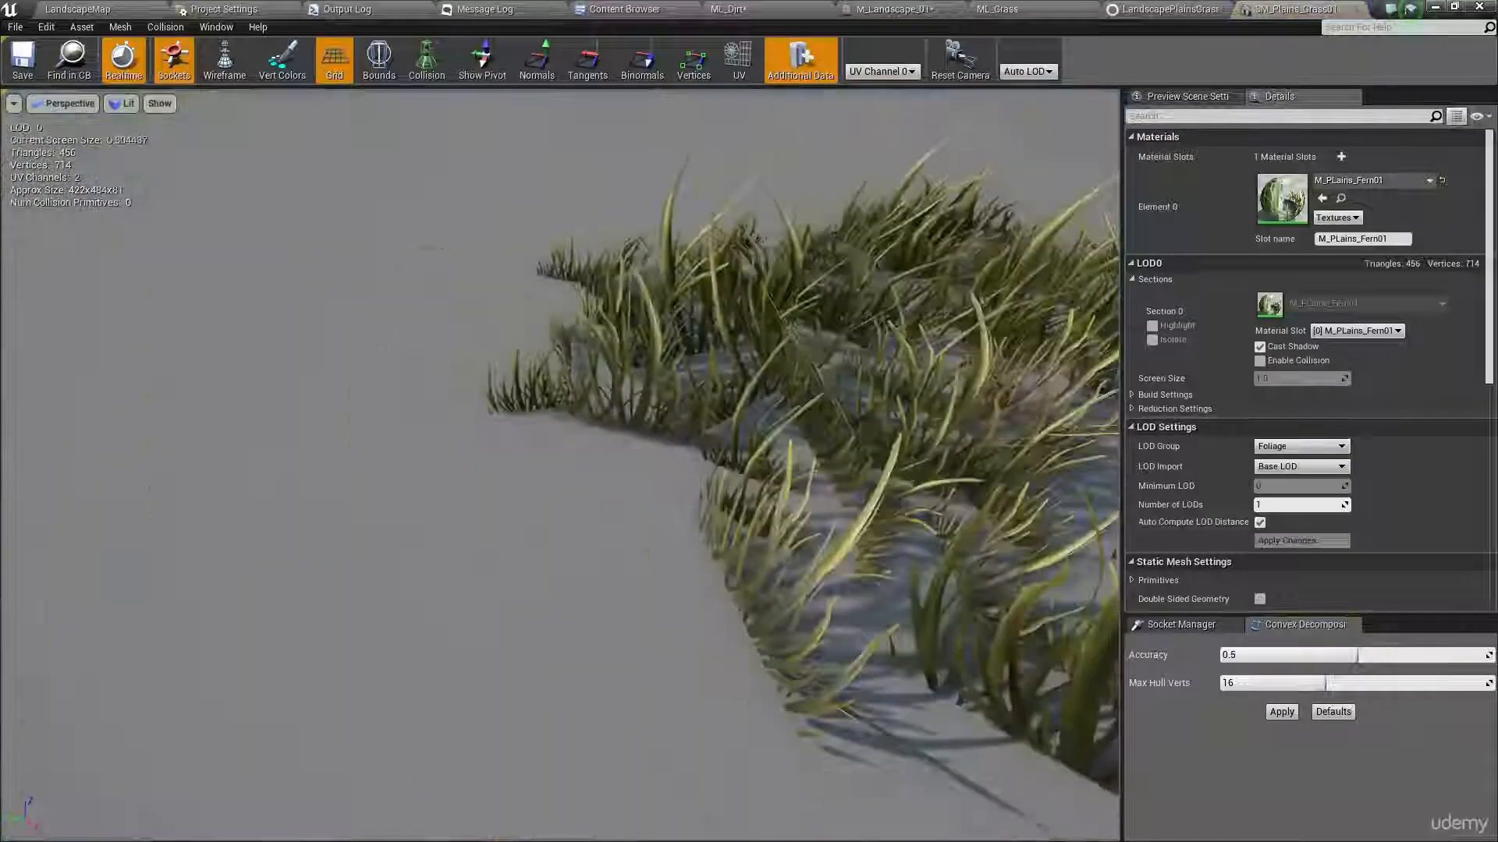
mouse_move(593, 405)
right_mouse_down()
mouse_move(670, 413)
mouse_move(655, 468)
mouse_move(608, 421)
right_mouse_up()
Set the grass density of the LandscapePlainsGrass variety to 15.
left_click(1169, 9)
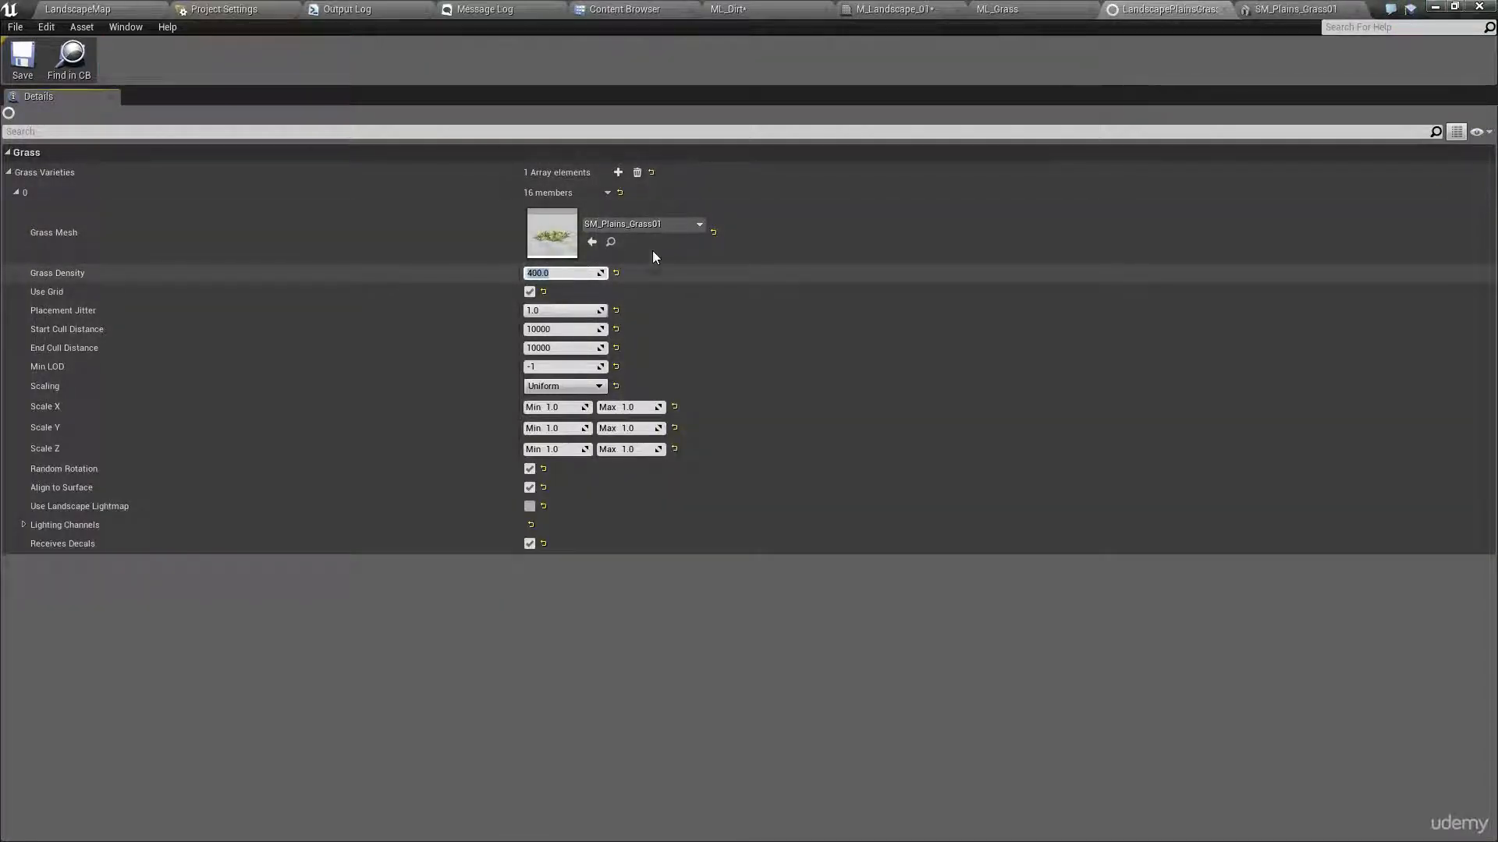
type("15.0")
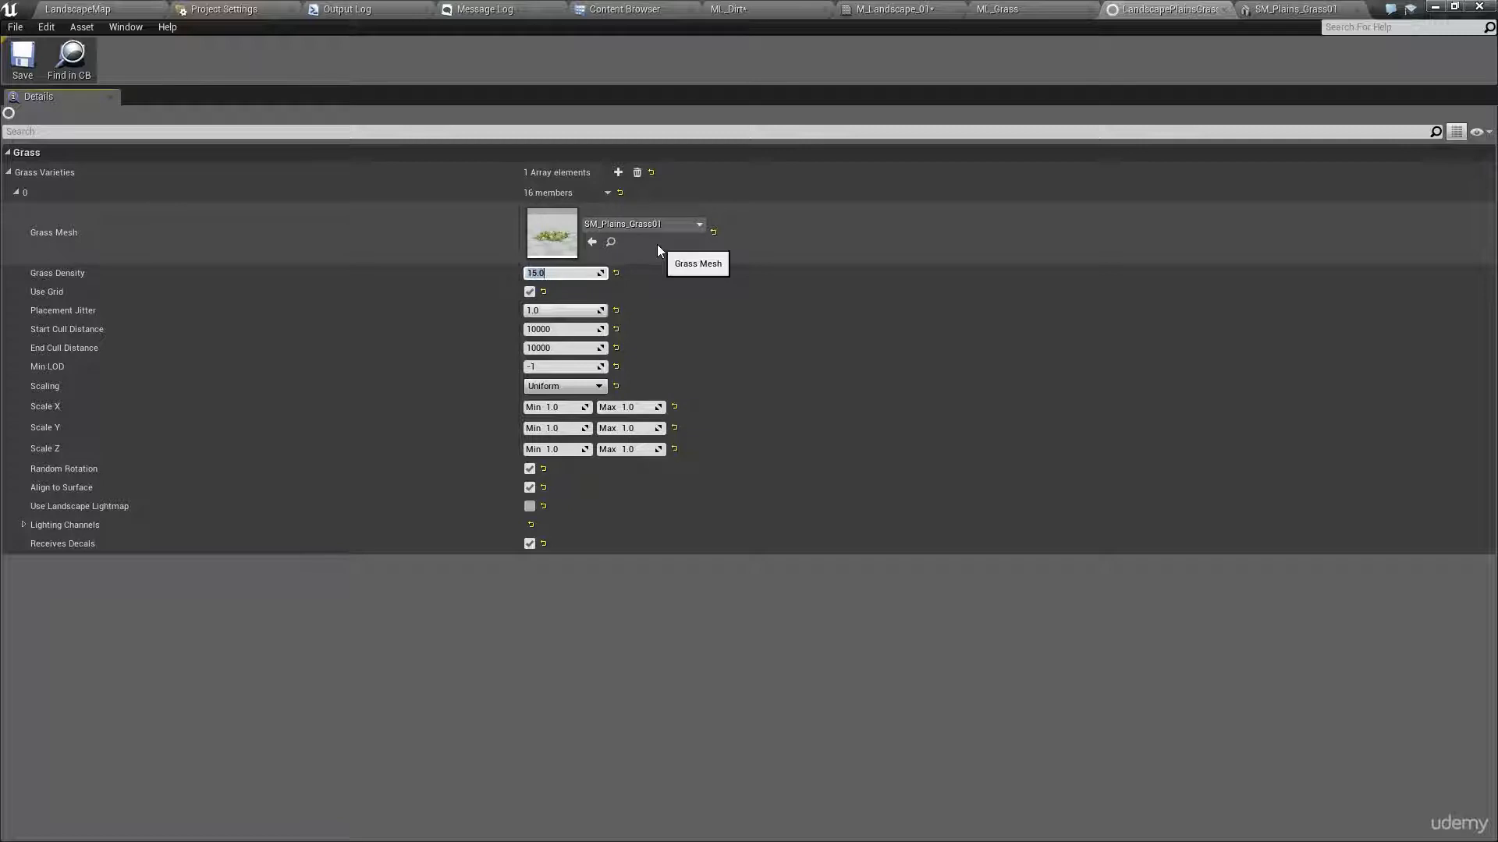
mouse_move(60, 270)
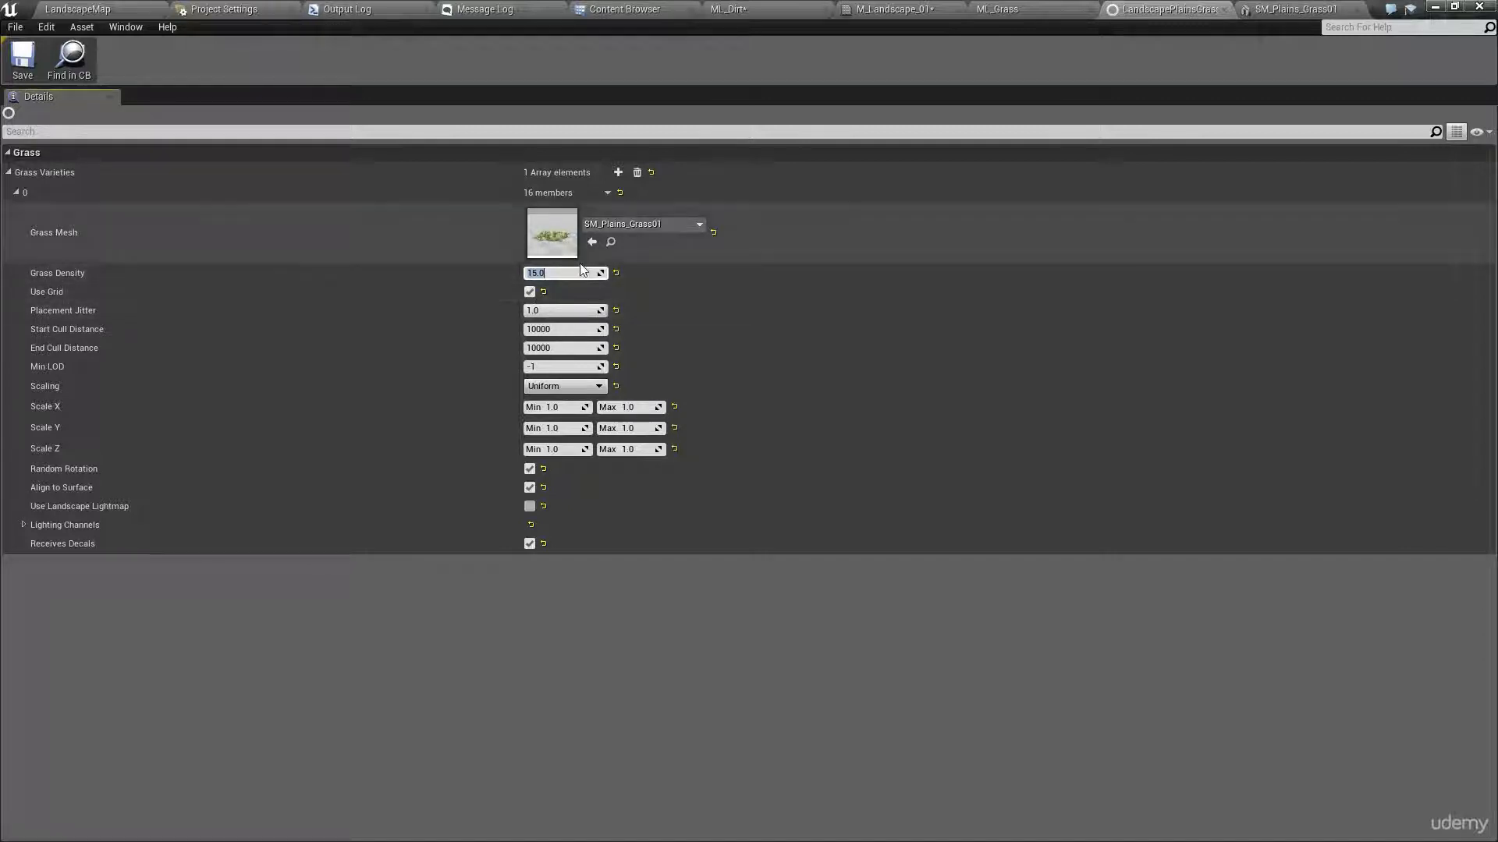
left_click(1137, 14)
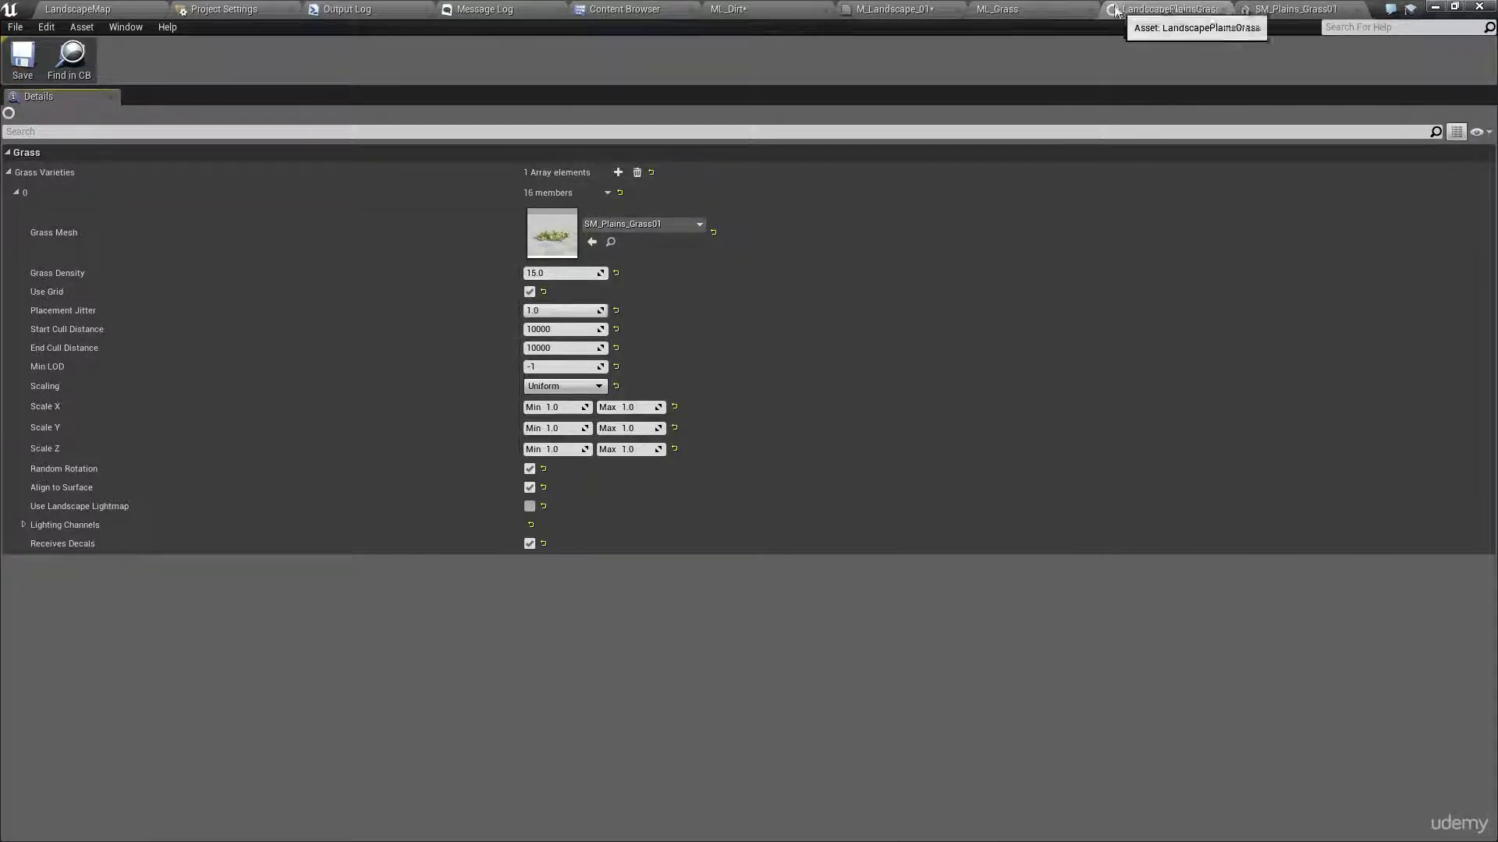
Add a LandscapeGrassOutput node to the M_Landscape_01 material graph, below the ML_Grass node.
left_click(893, 8)
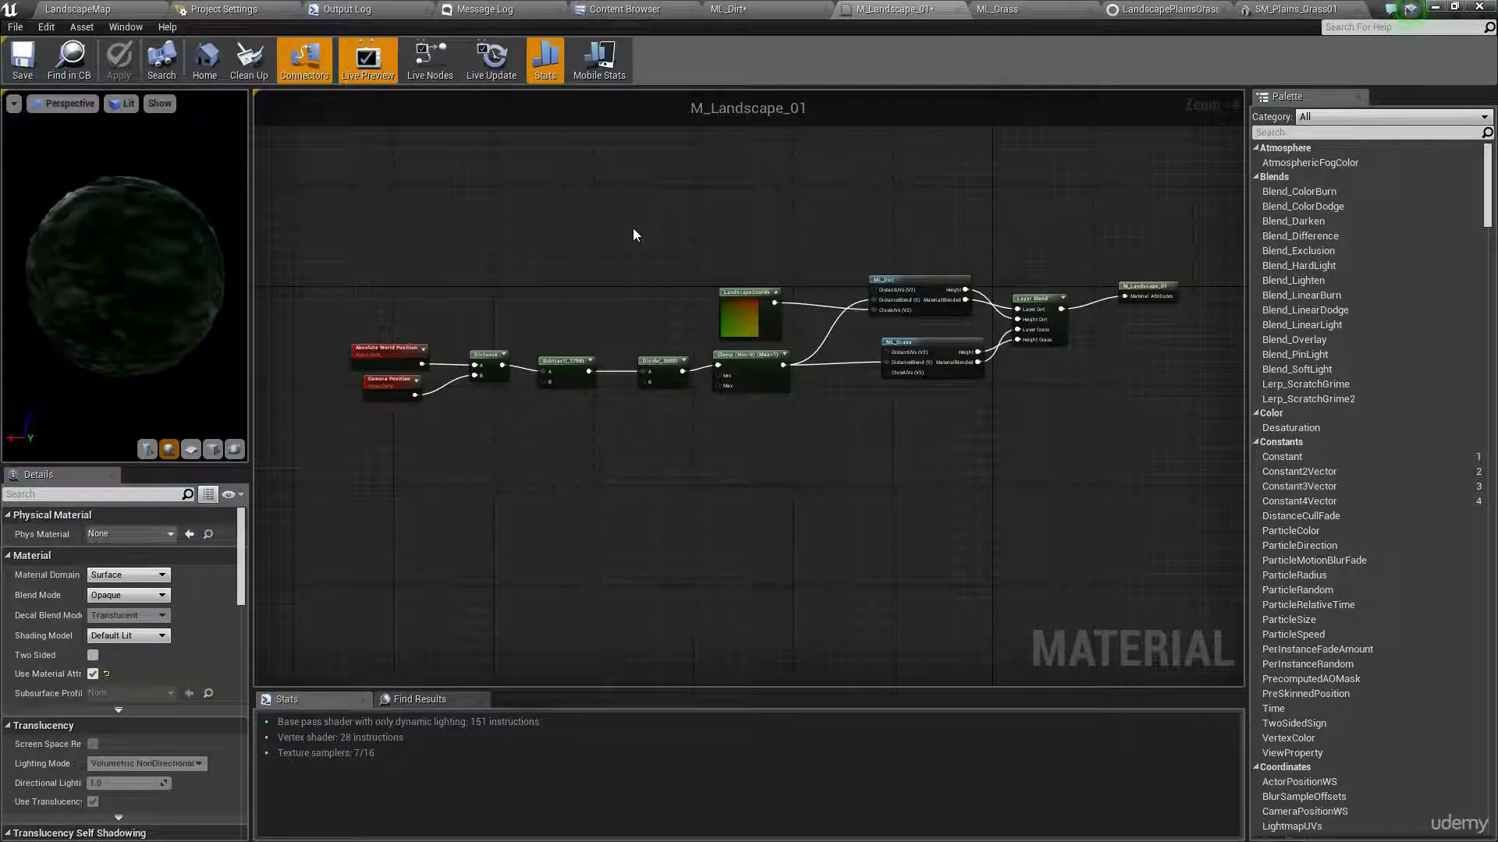
right_click_drag(742, 234, 662, 484)
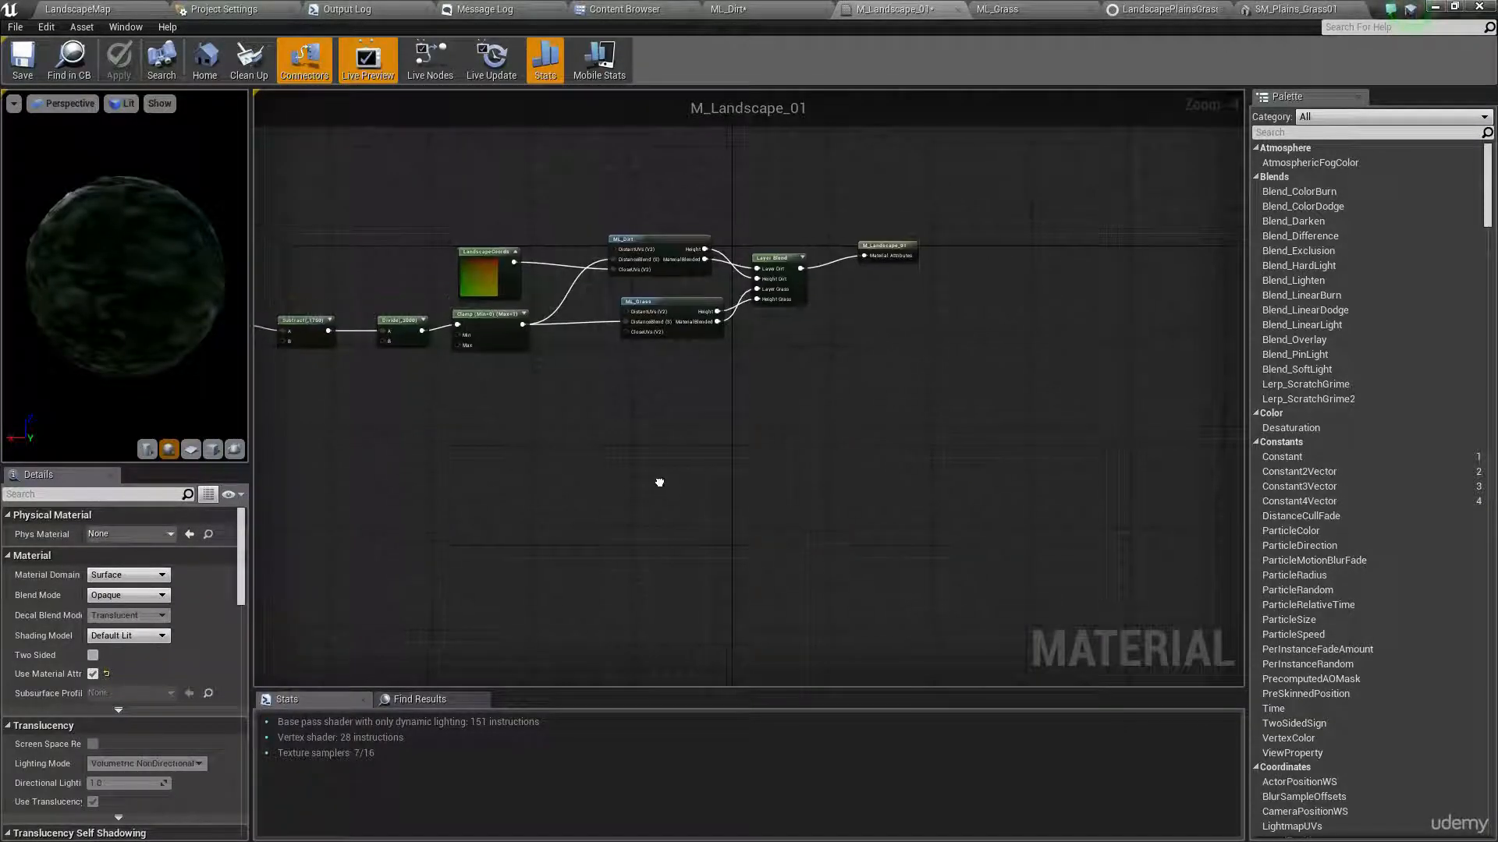
right_click(638, 434)
type("grass")
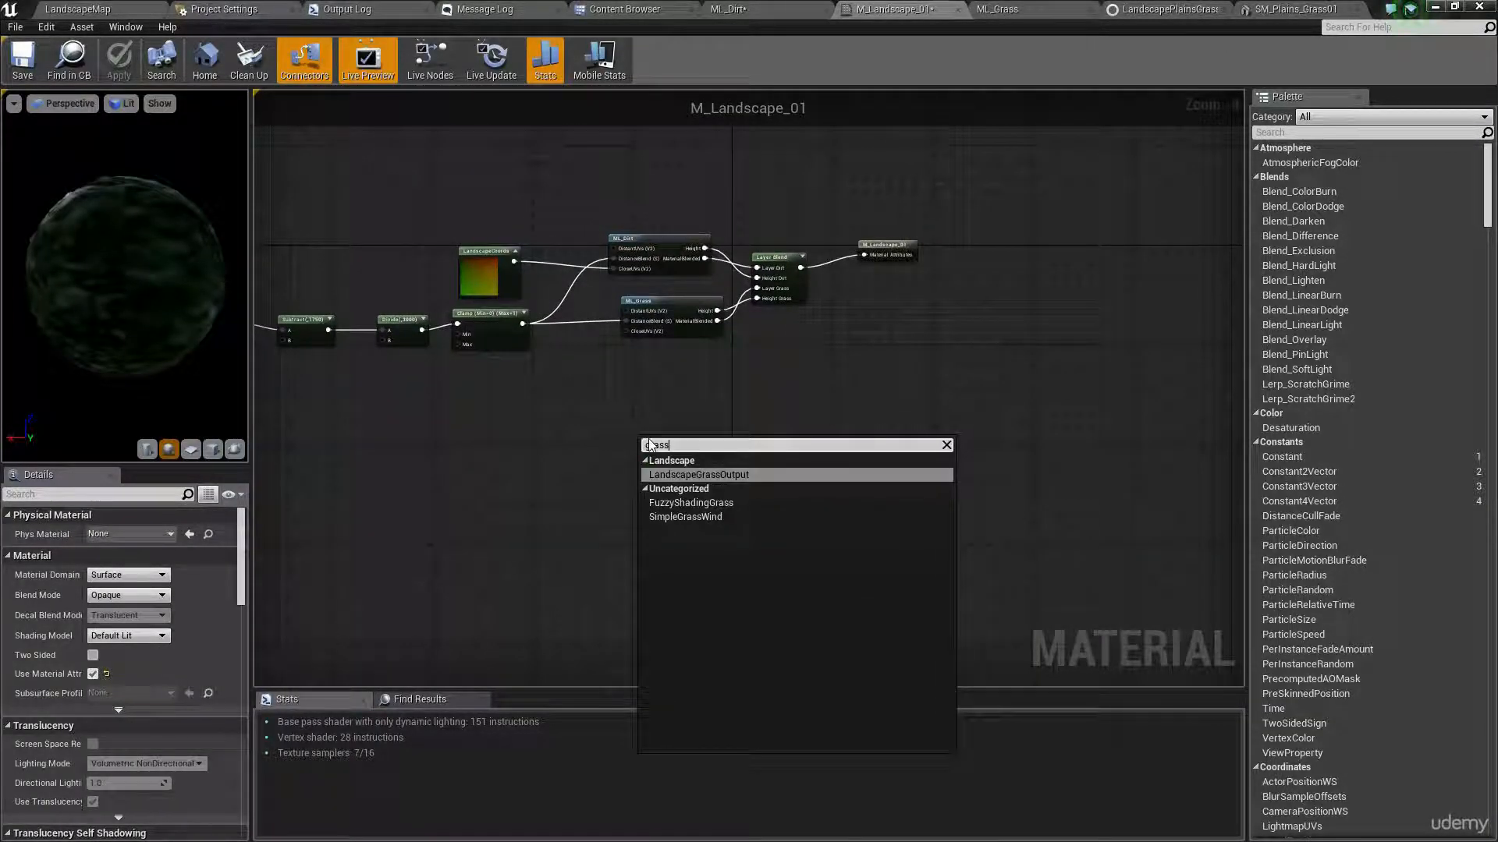
left_click(716, 483)
scroll(725, 480, "up", 5)
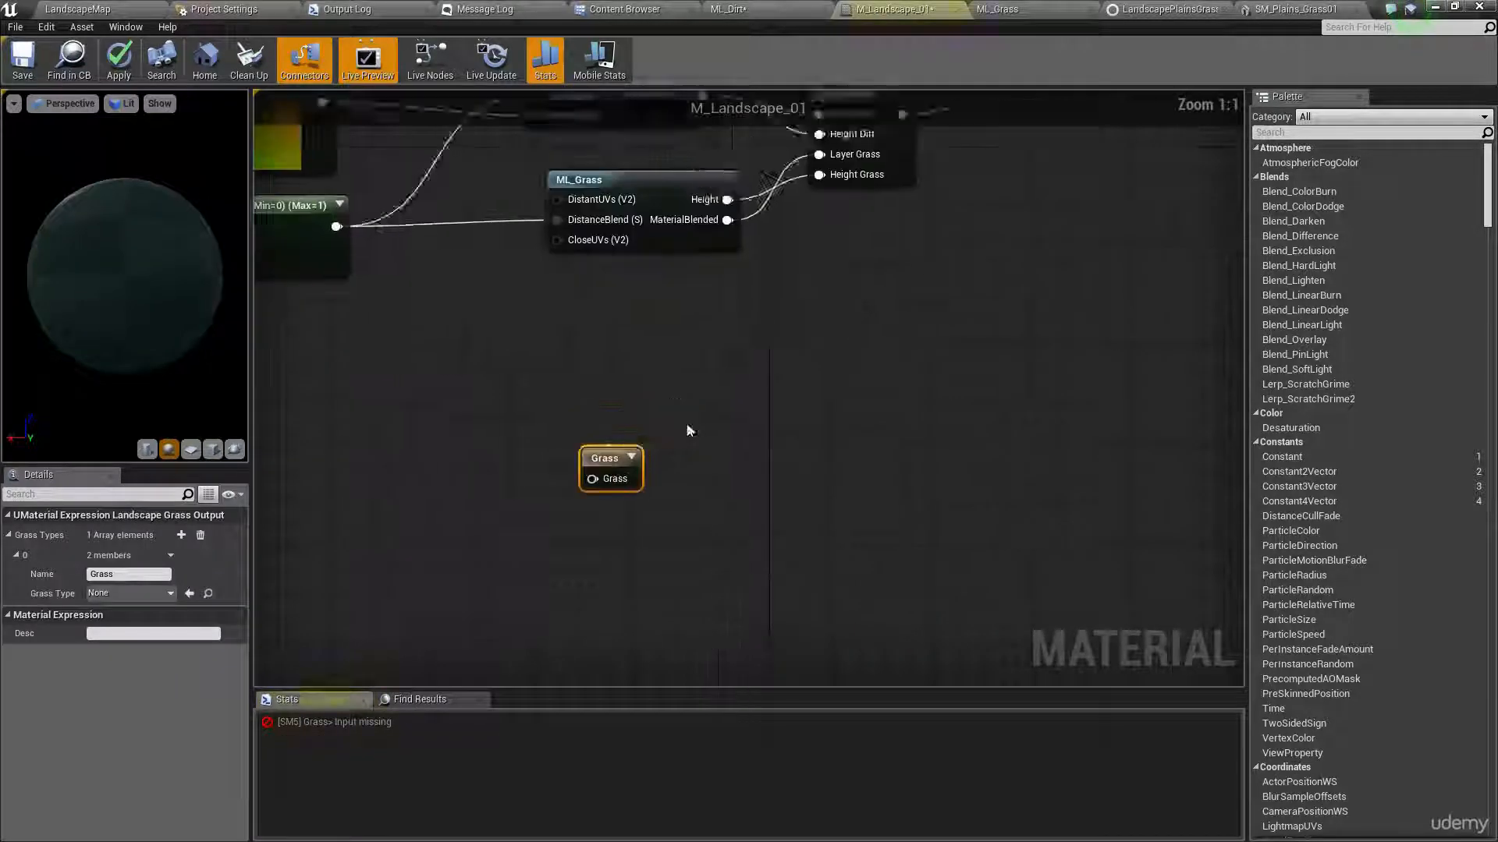
Reposition the Grass output node in the empty graph area beneath the Layer Blend node.
left_click(684, 512)
left_click_drag(592, 539, 892, 450)
left_click(763, 512)
right_click_drag(763, 513, 738, 407)
scroll(779, 534, "down", 1)
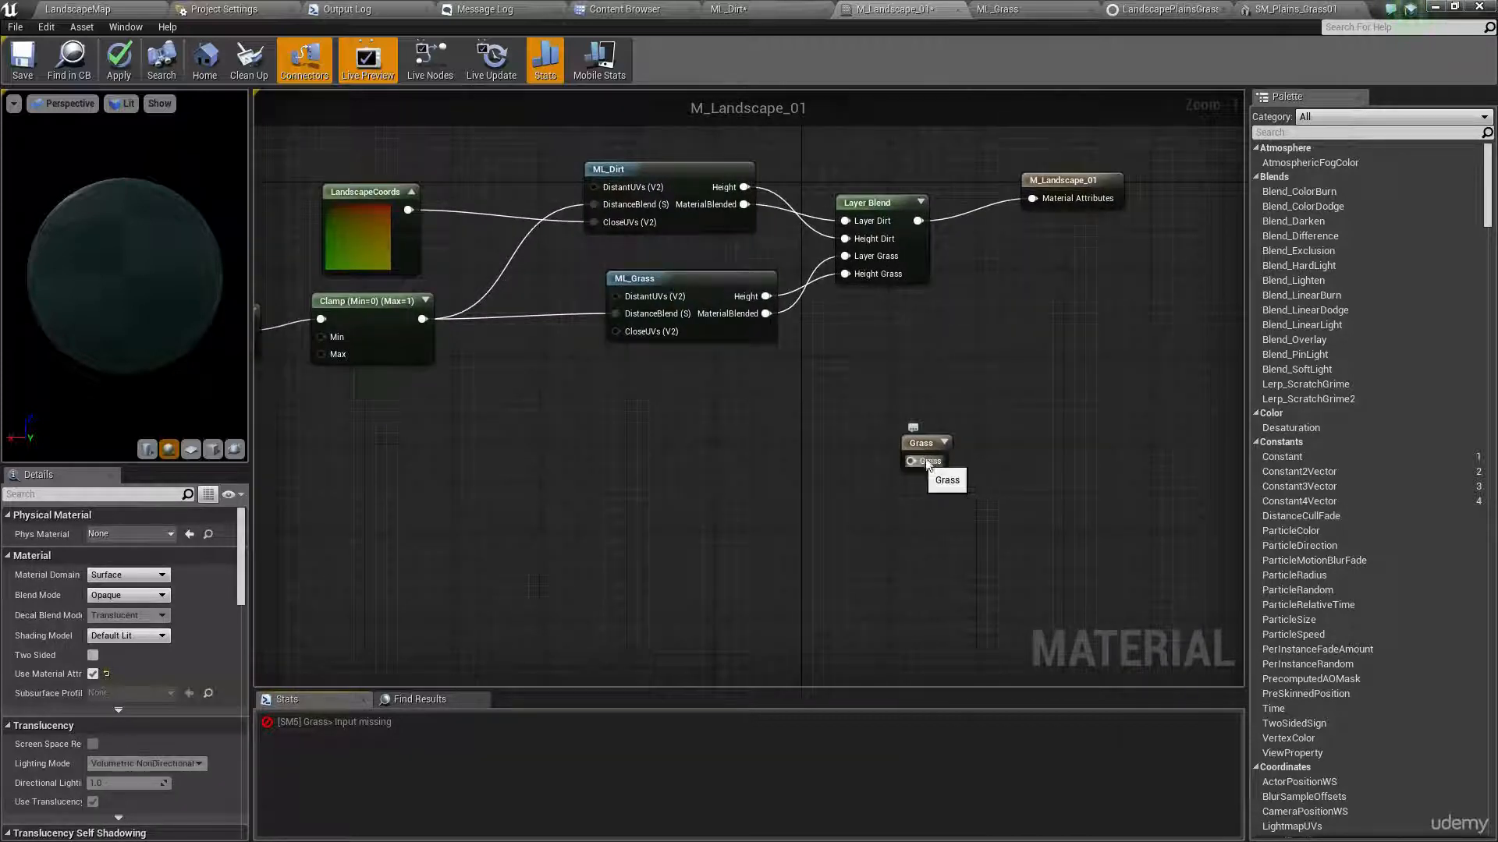
left_click_drag(916, 460, 905, 450)
left_click(622, 474)
Assign LandscapePlainsGrass as the grass type of the Grass output node.
left_click(901, 434)
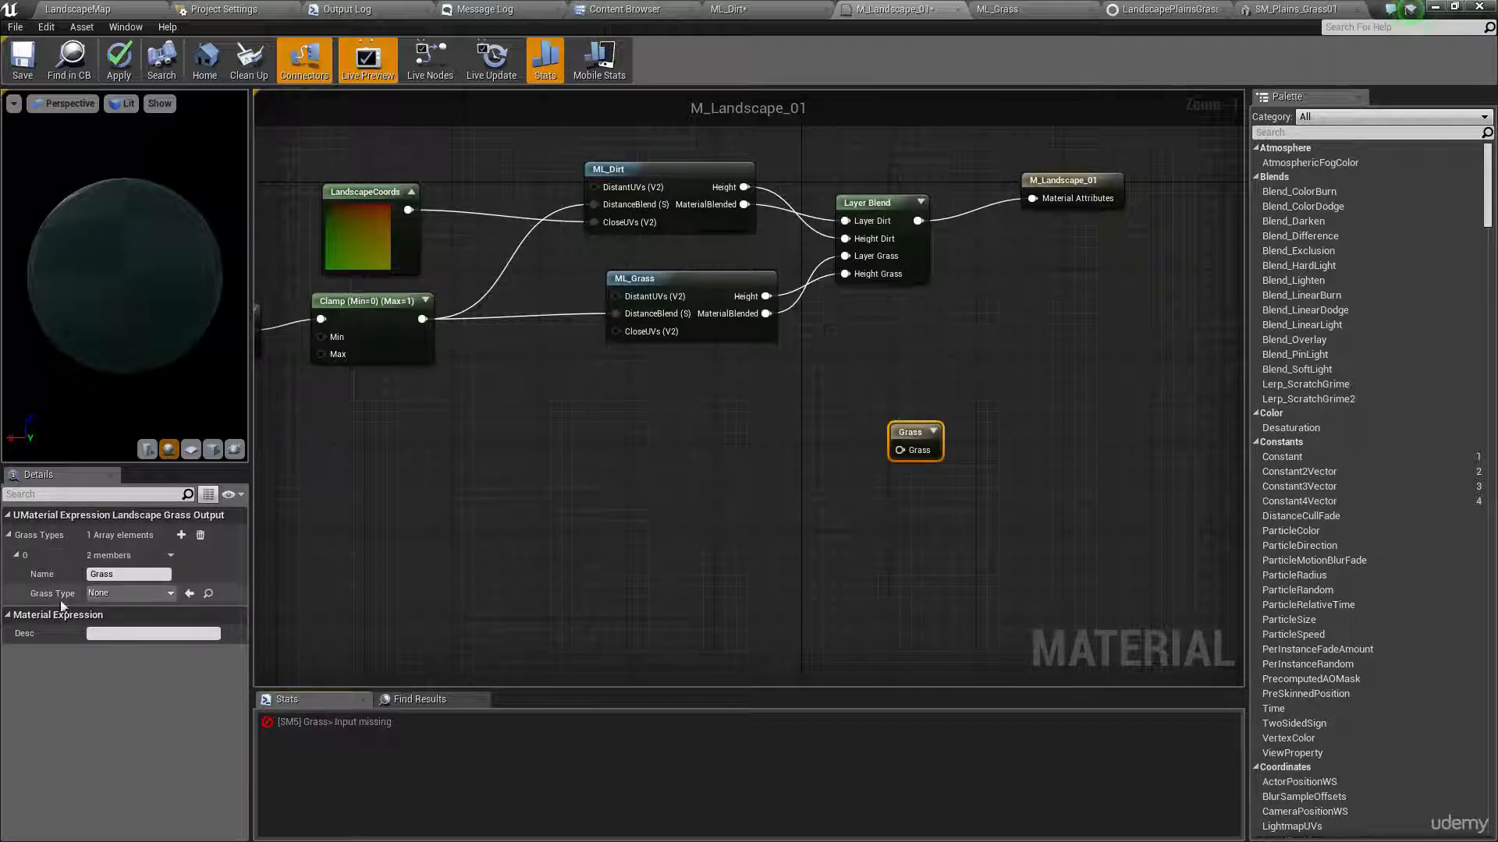
left_click(117, 593)
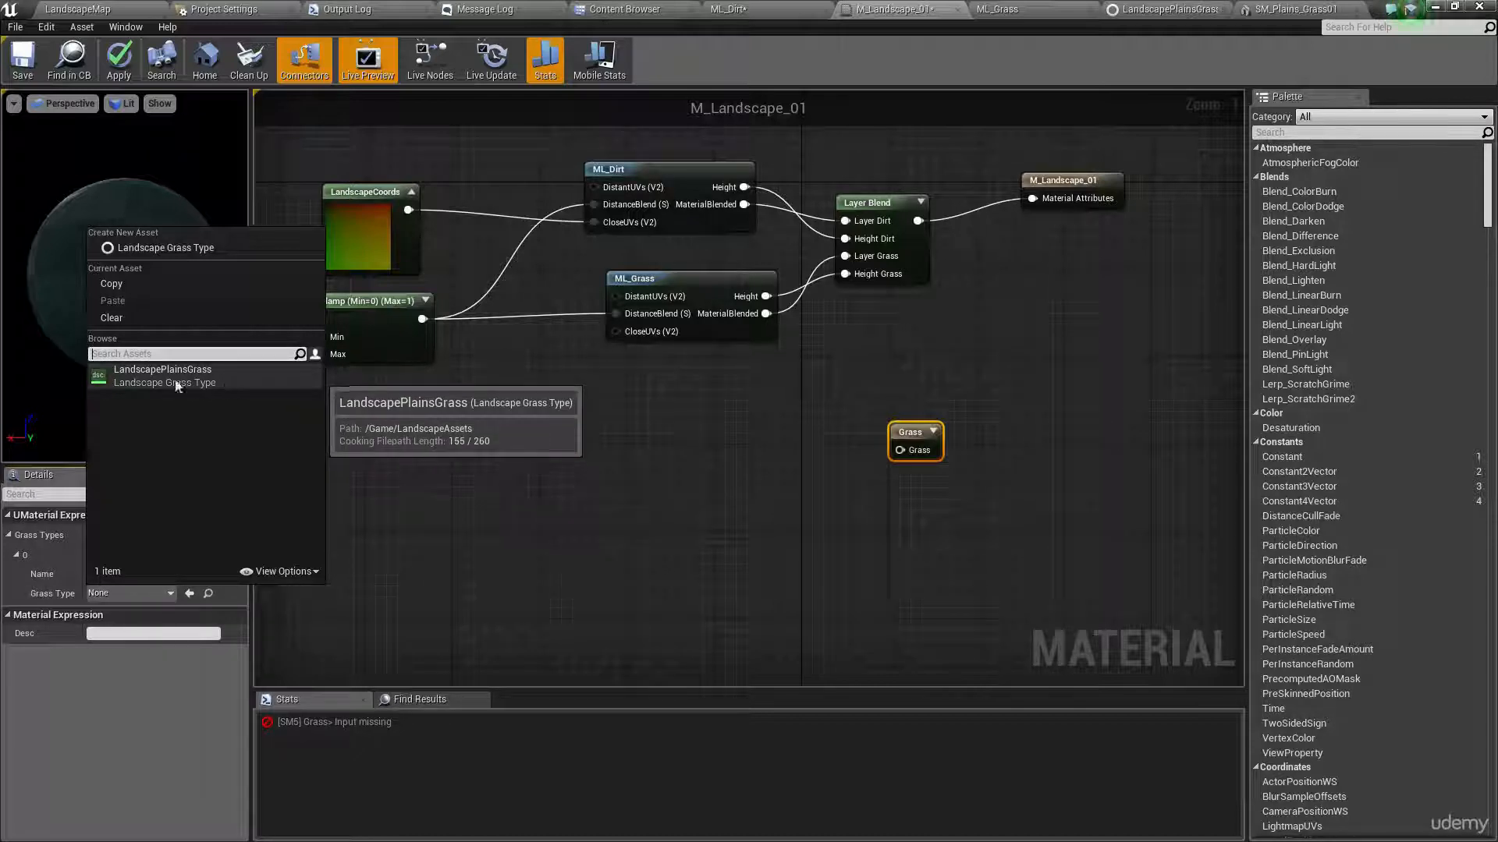
left_click(250, 381)
Add a LandscapeLayerSample node to the material graph, below the Clamp and ML_Grass nodes.
right_click_drag(491, 428, 523, 423)
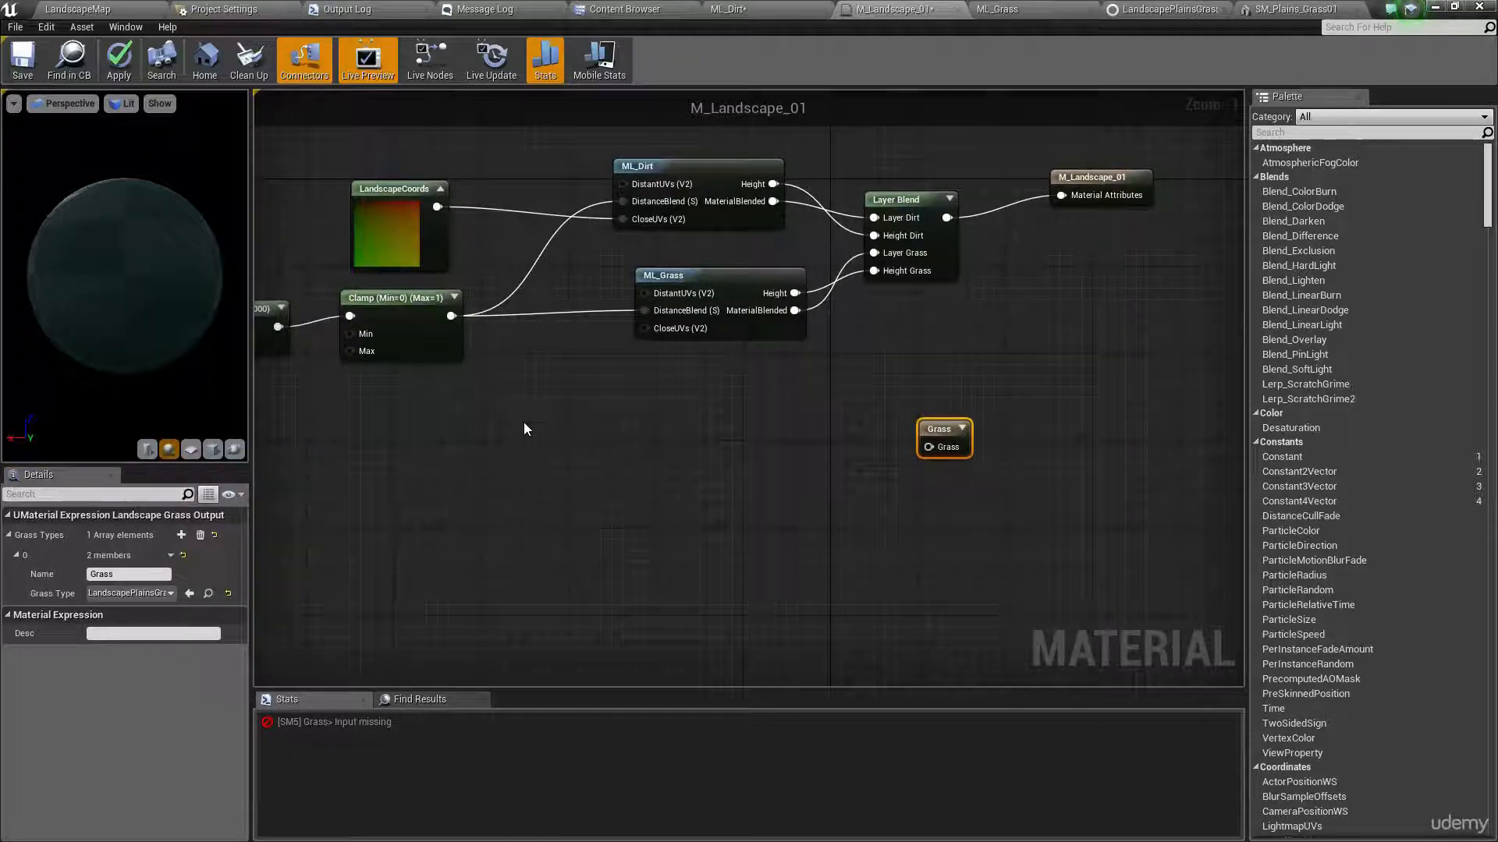
right_click(524, 428)
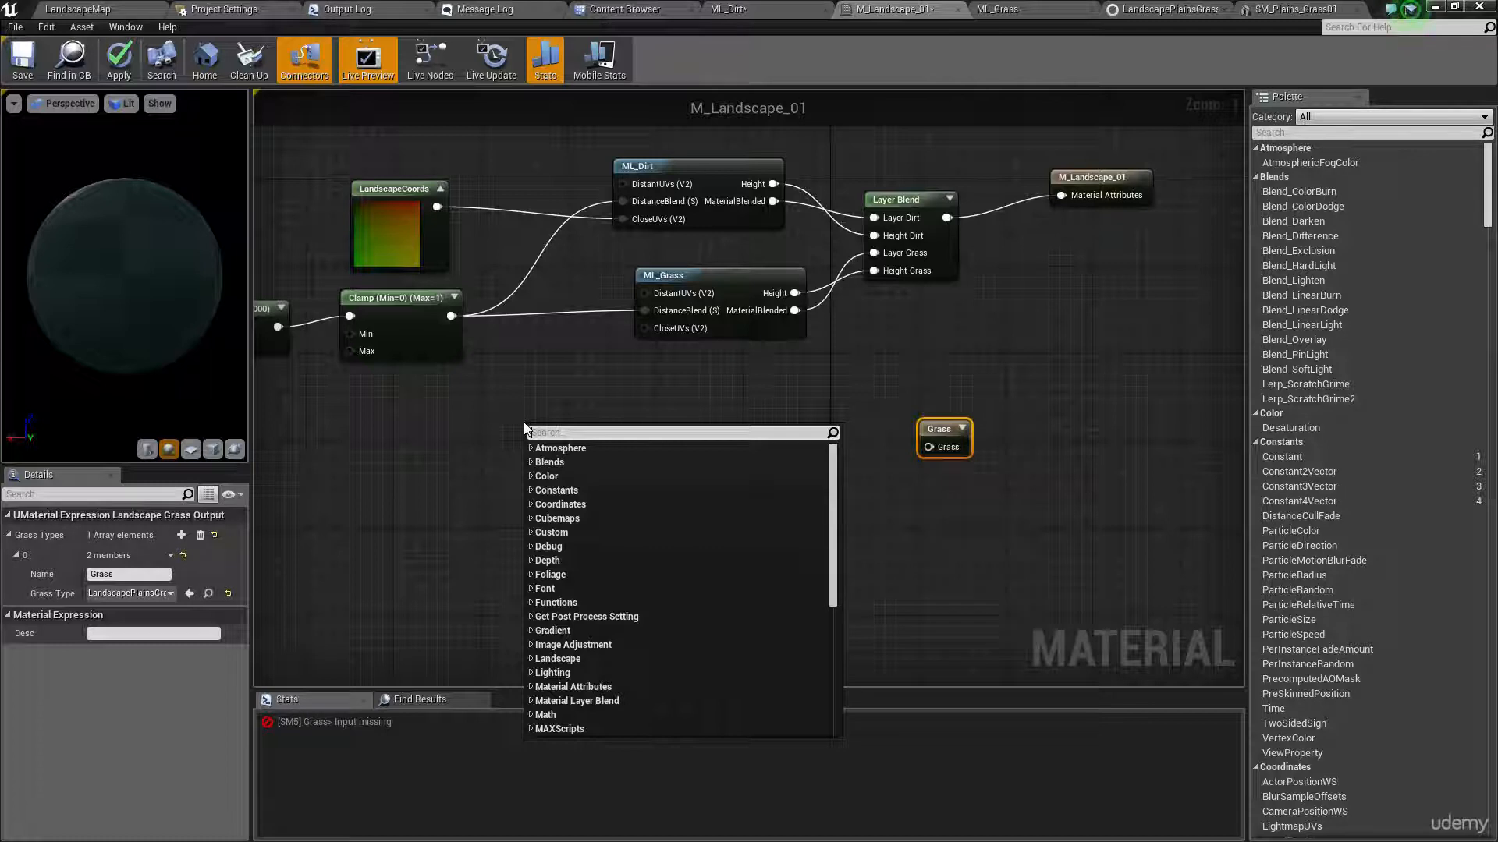
type("landscell")
key("BackSpace")
key("BackSpace")
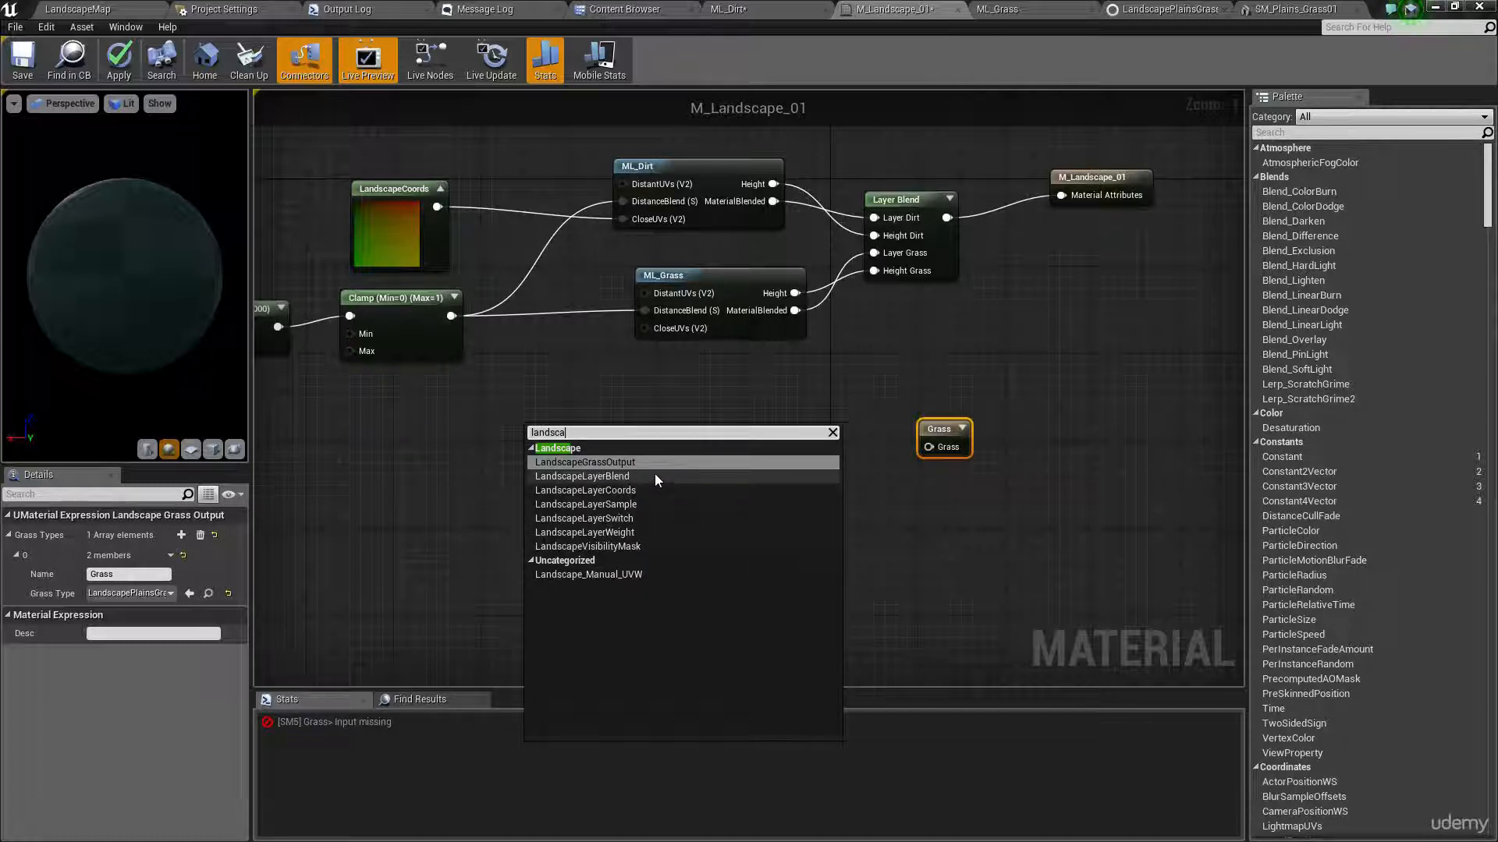
left_click(609, 506)
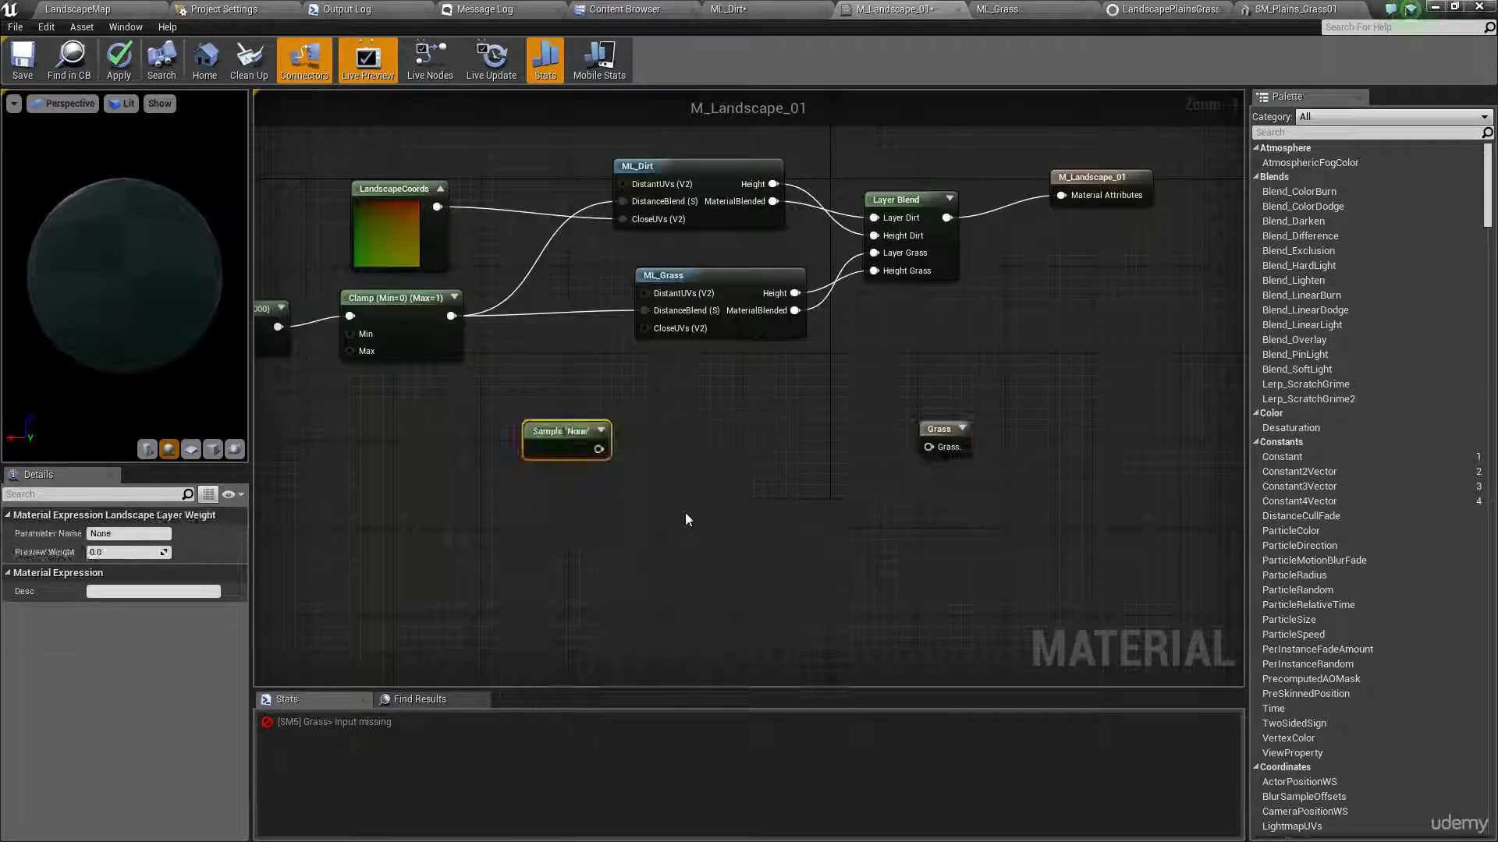
Move the layer sample node closer to the Grass output node and set its parameter name to Grass.
left_click(684, 512)
right_click_drag(685, 512, 626, 477)
left_click_drag(529, 396, 638, 395)
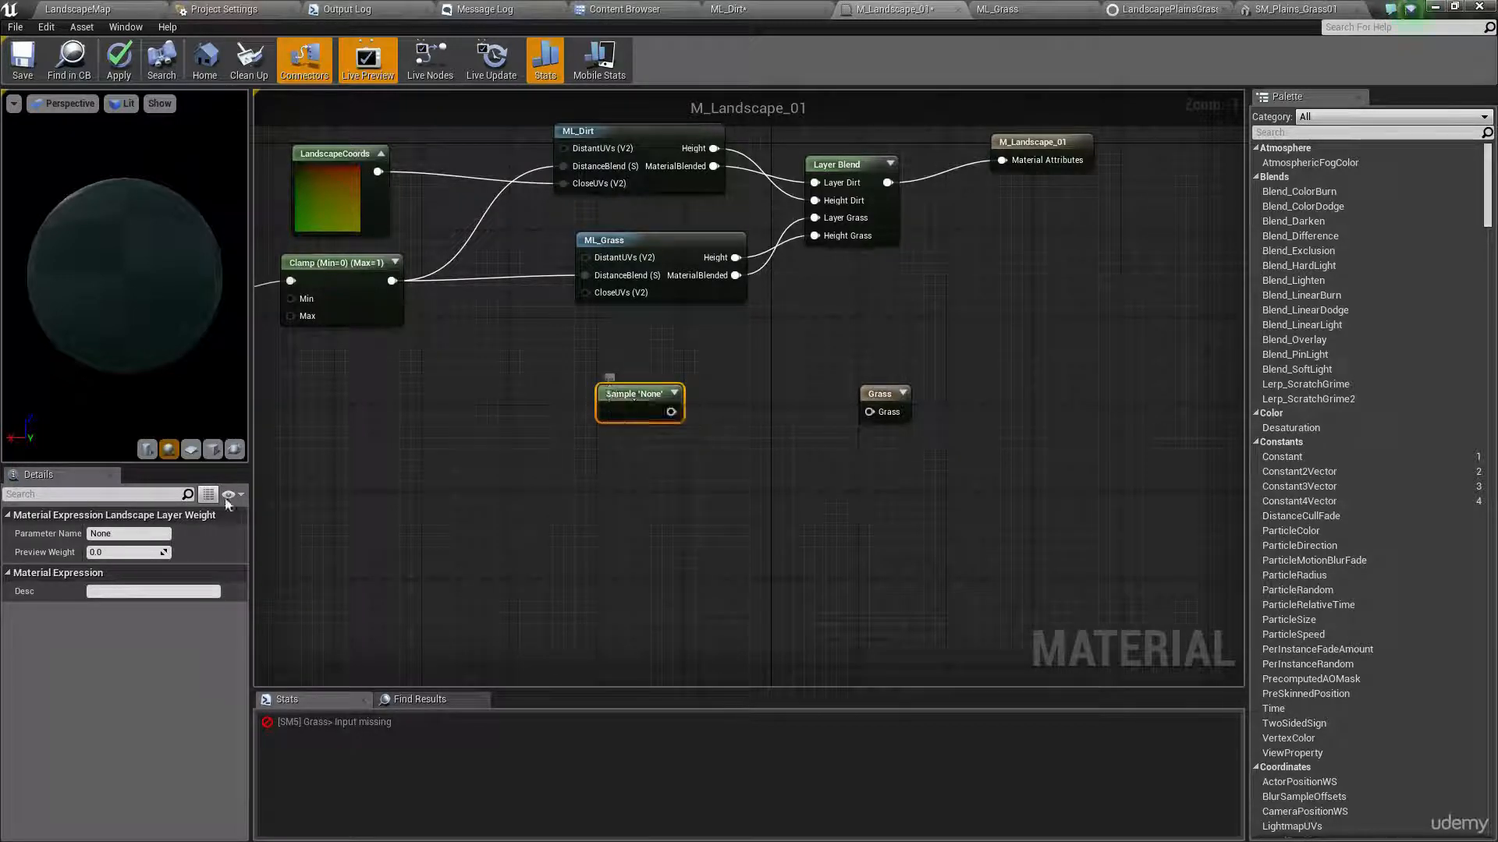
left_click(137, 534)
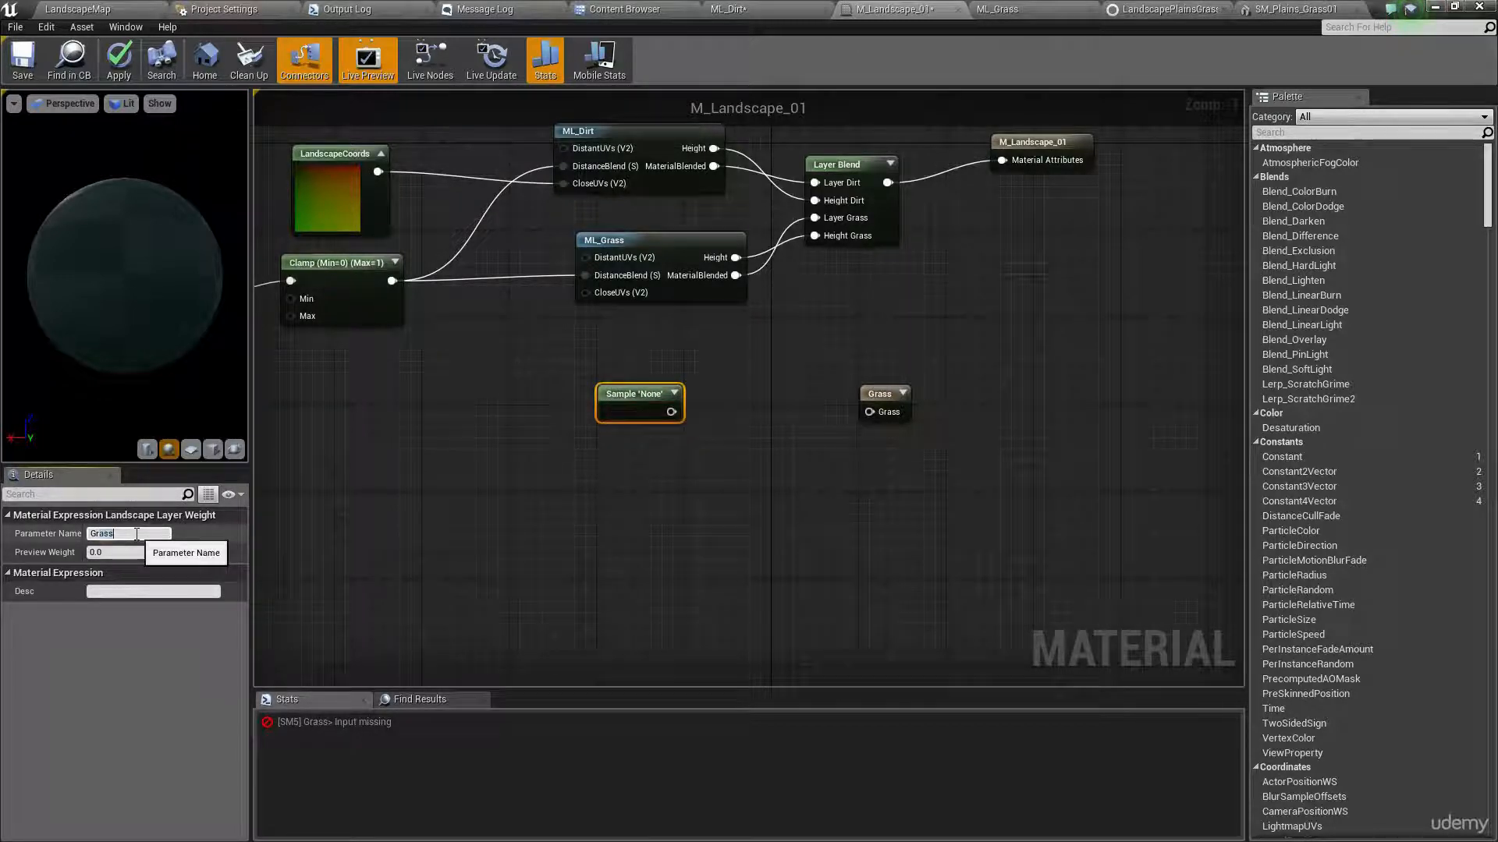
key("Return")
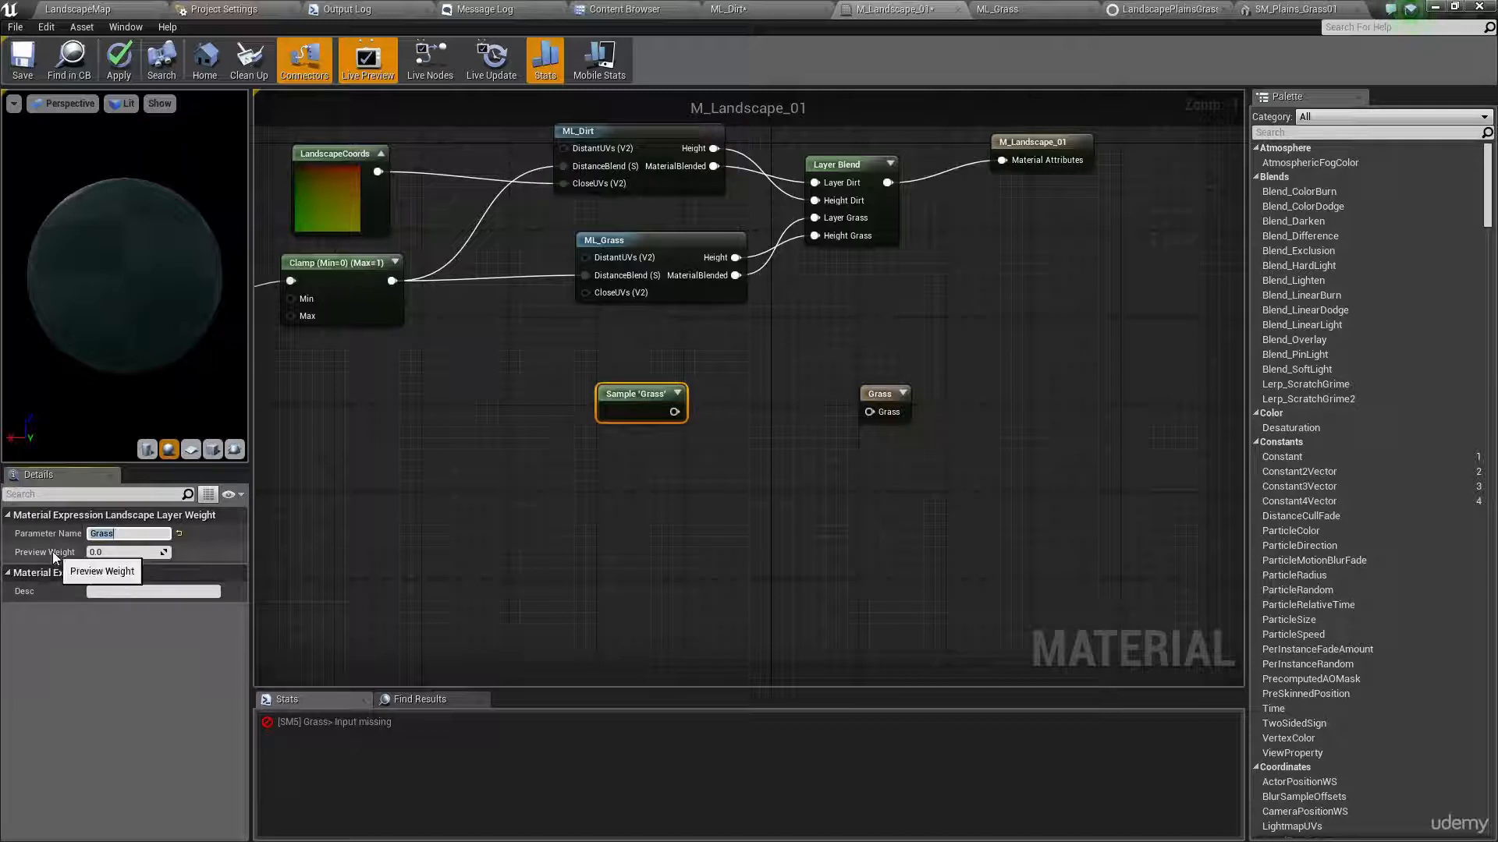
Connect the Grass layer sample's output to the Grass output node's input and apply the changes to M_Landscape_01.
left_click(391, 538)
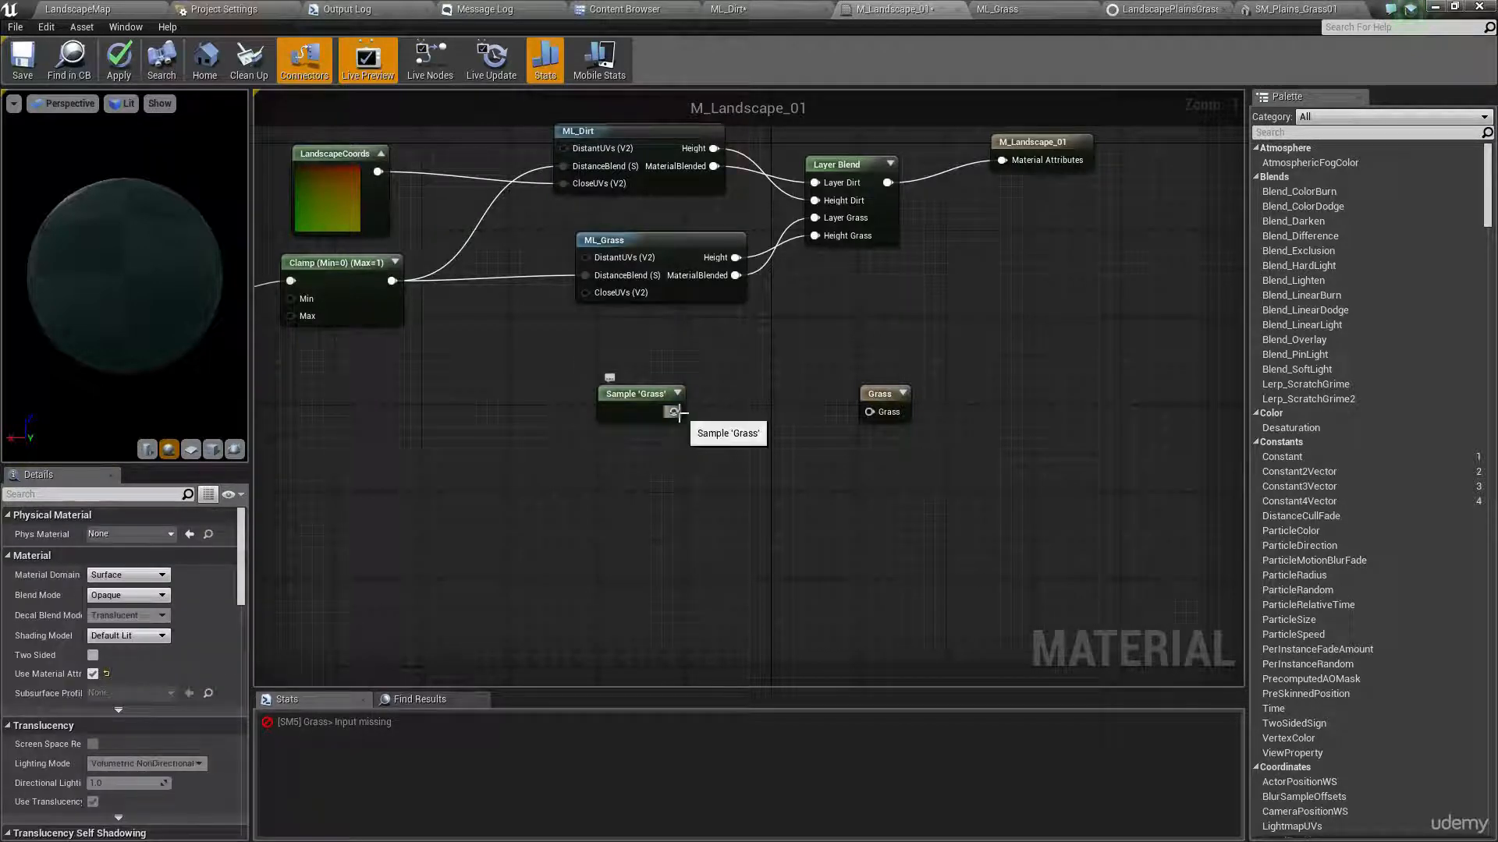
left_click_drag(674, 412, 869, 412)
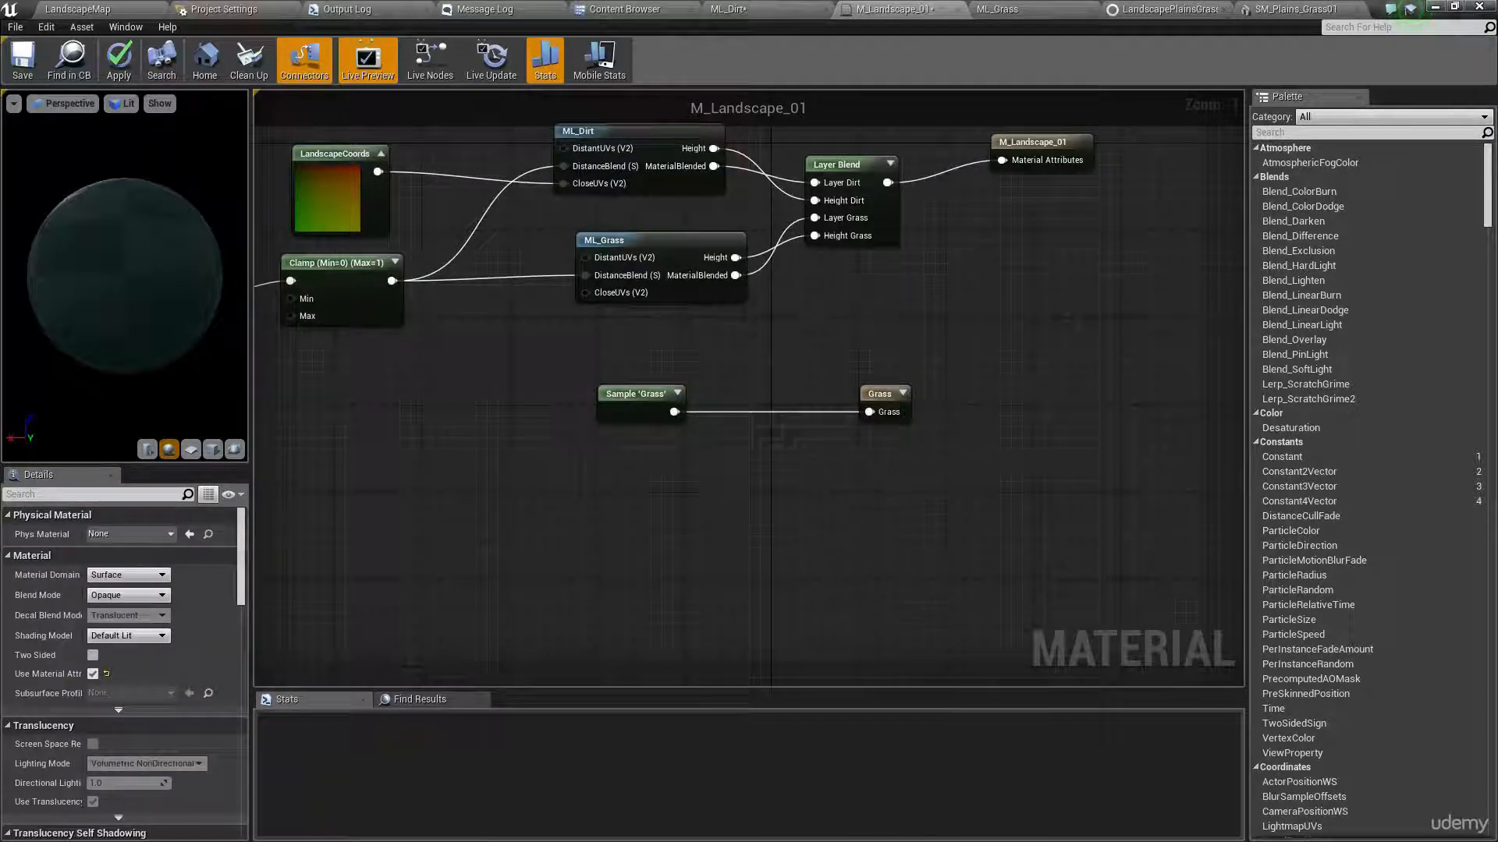
left_click(904, 426)
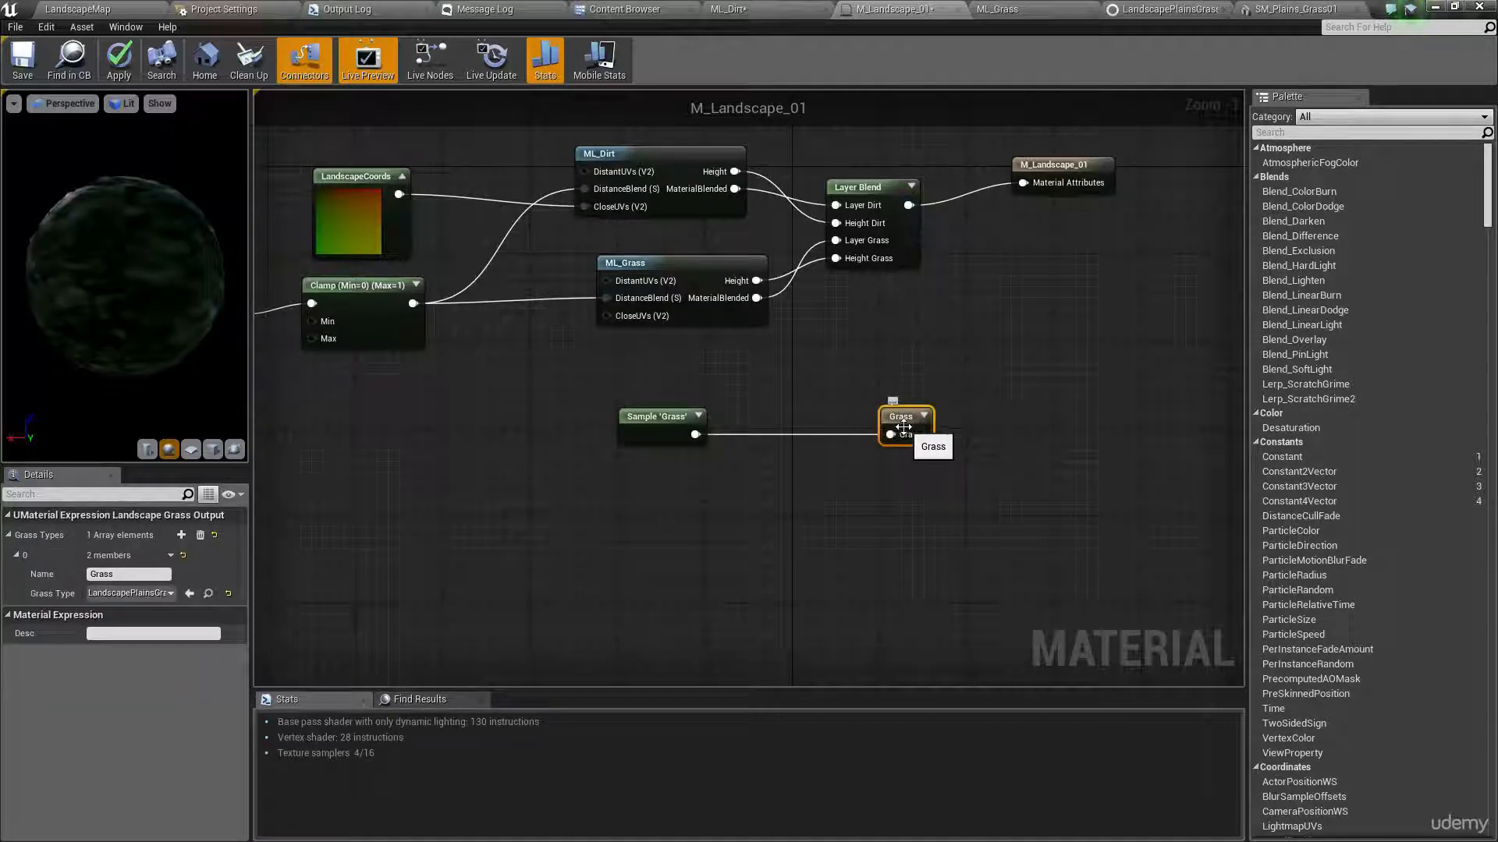
left_click(805, 487)
left_click(641, 424)
left_click(681, 476)
right_click_drag(754, 501, 740, 439)
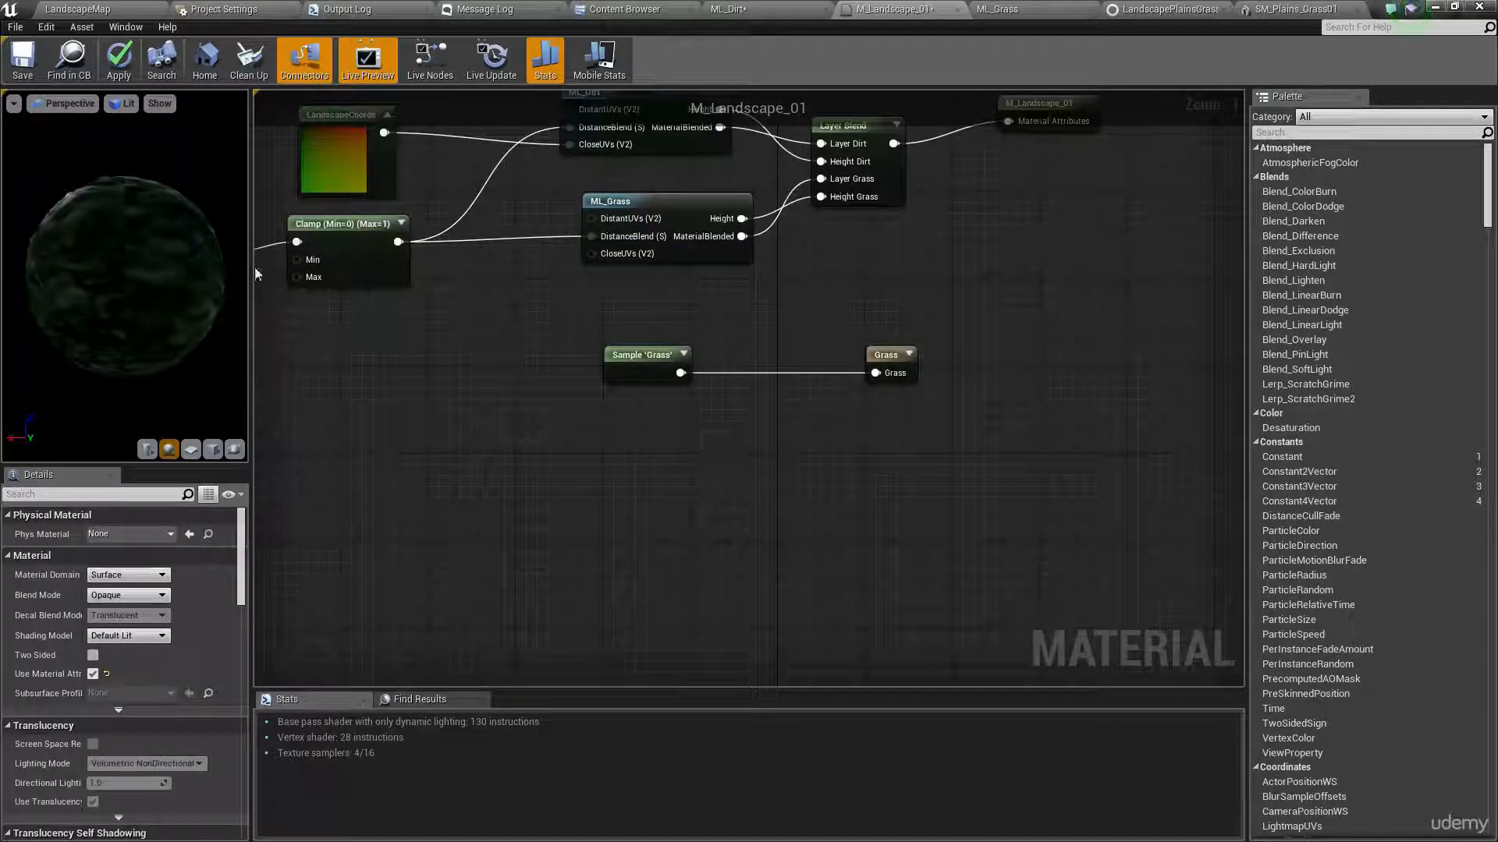
left_click(113, 84)
In LandscapeMap, paint the Grass landscape layer over the bare dirt at the edge of the existing grass patch.
left_click(92, 9)
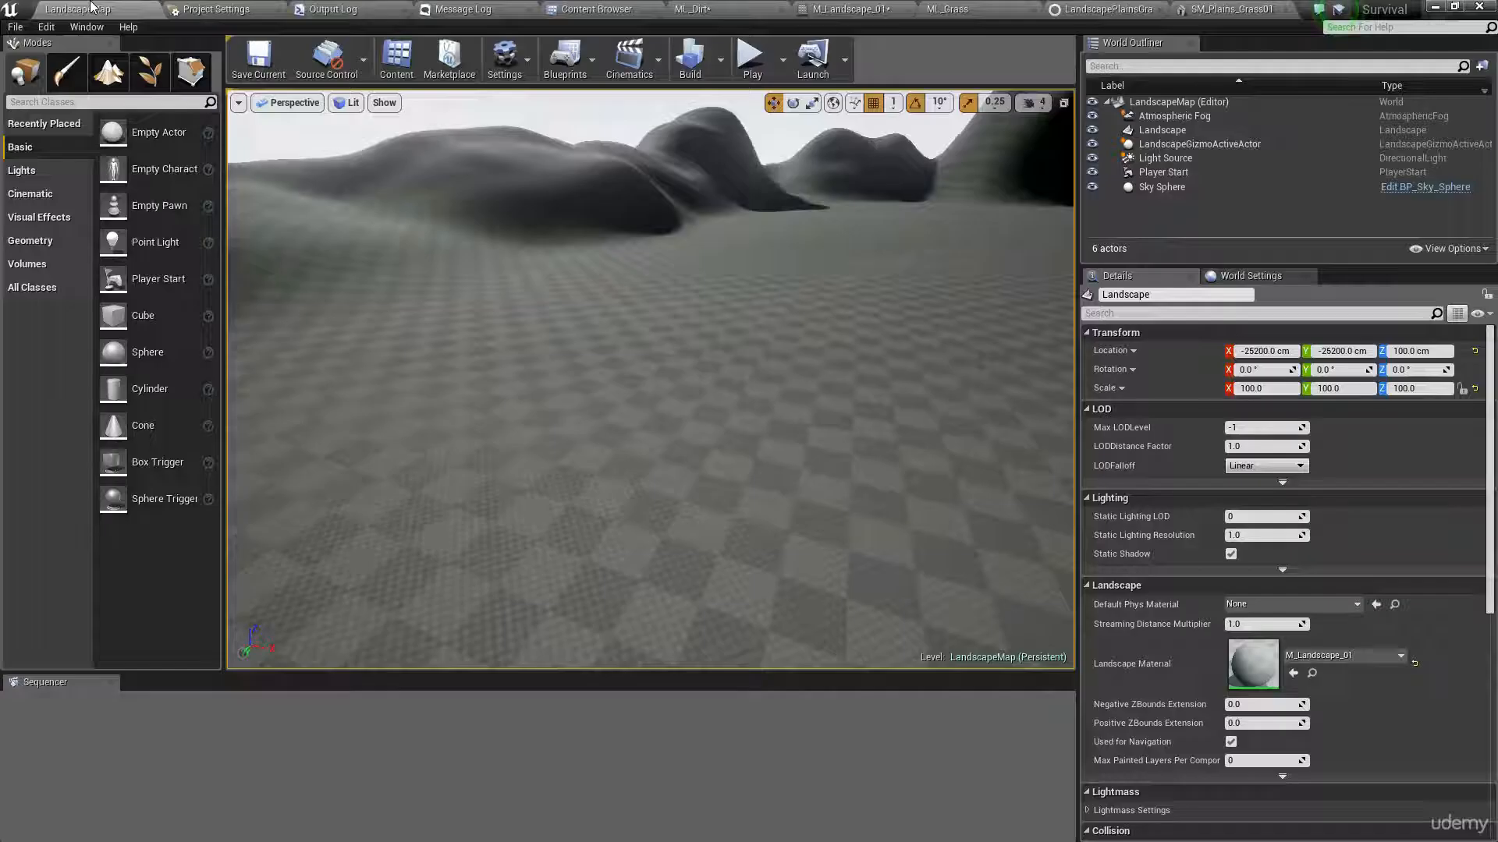
mouse_move(768, 330)
right_mouse_down()
mouse_move(761, 303)
mouse_move(858, 305)
mouse_move(757, 339)
right_mouse_up()
key("g")
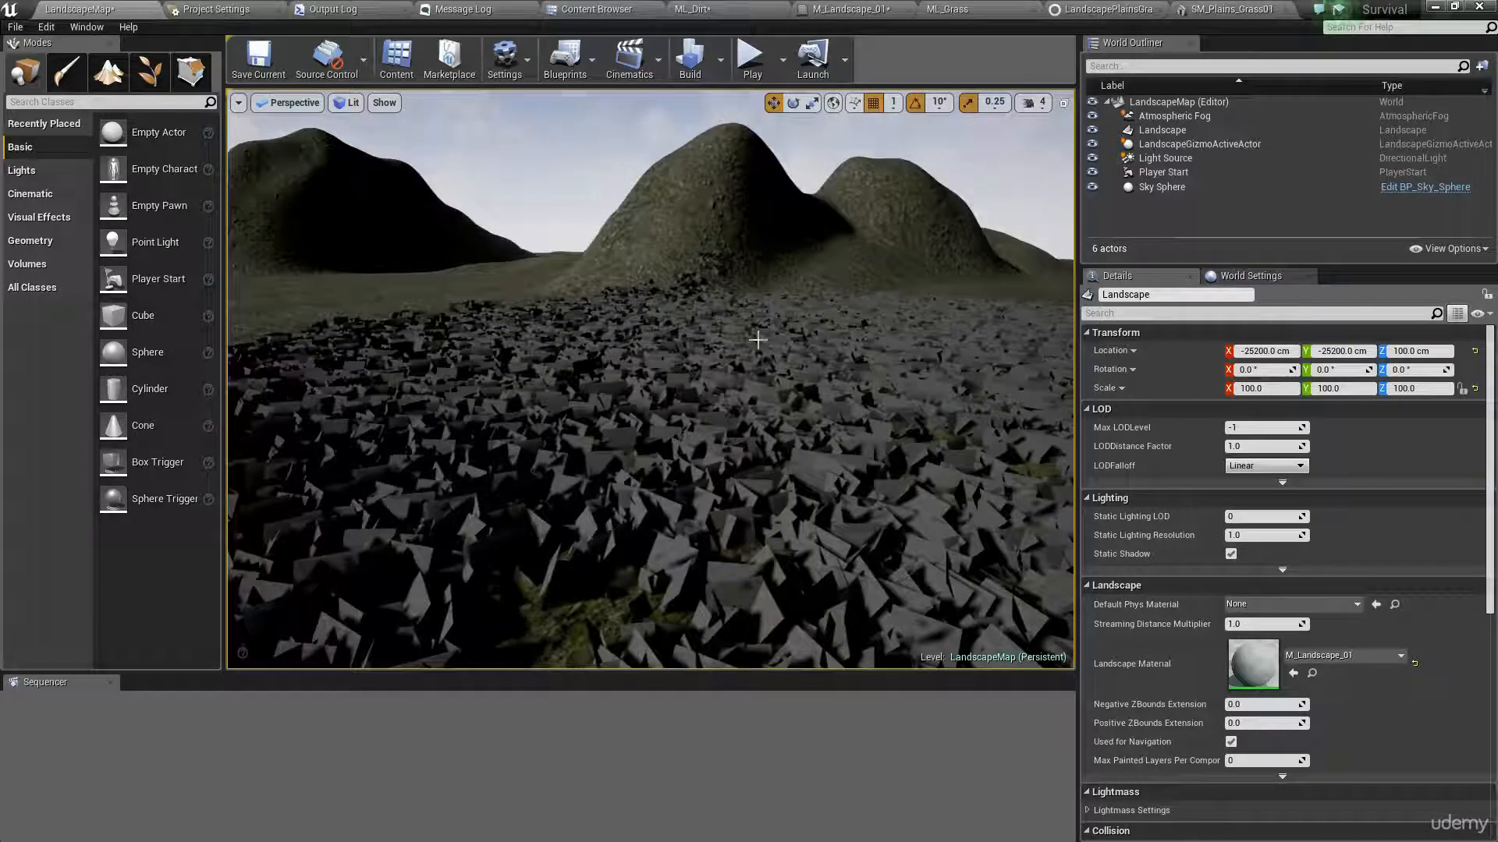
right_click_drag(757, 339, 711, 433)
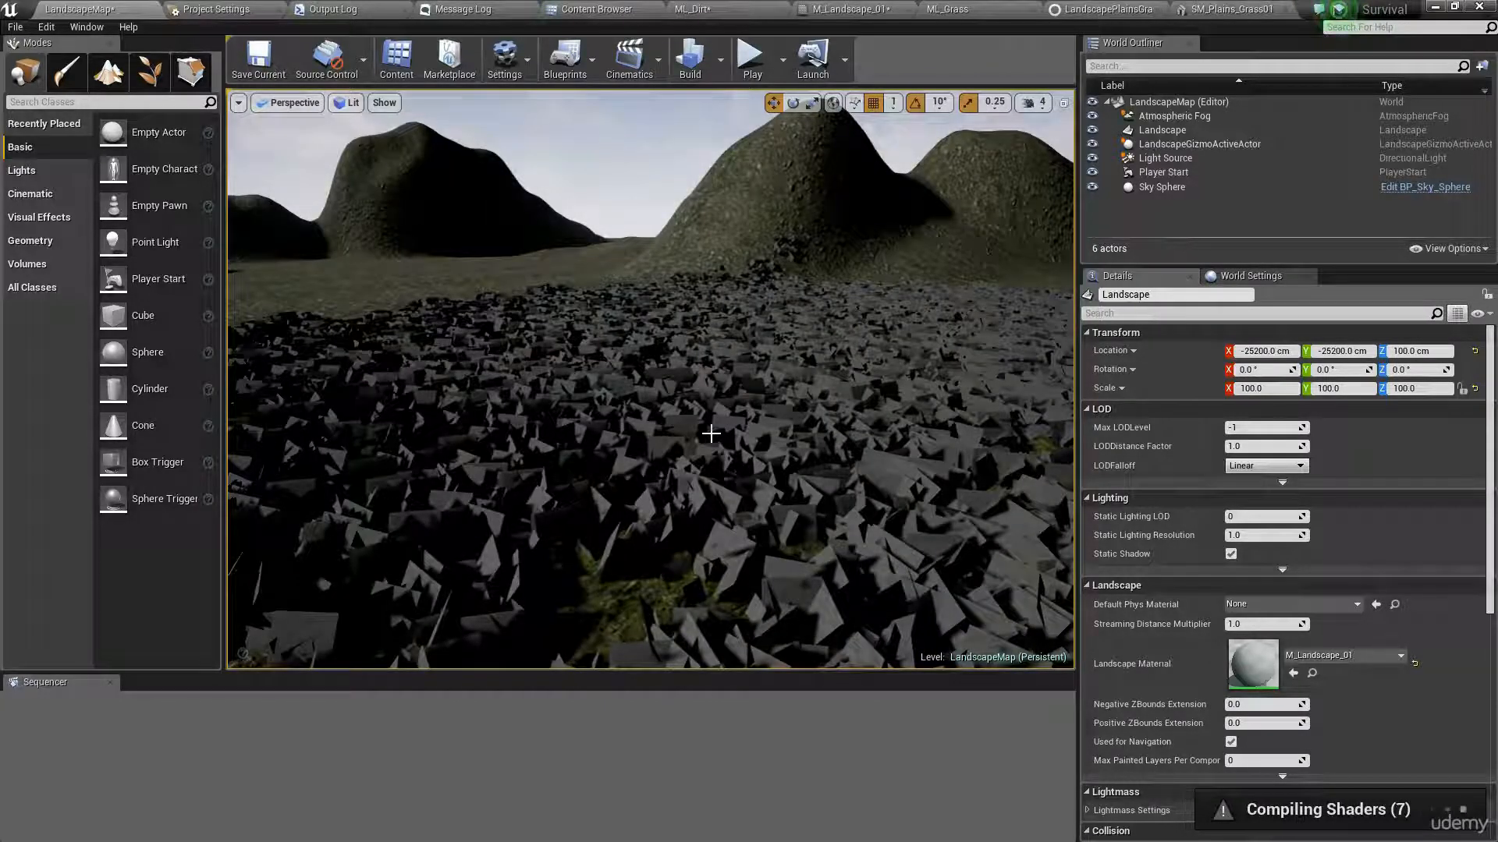
right_click_drag(711, 434, 865, 343)
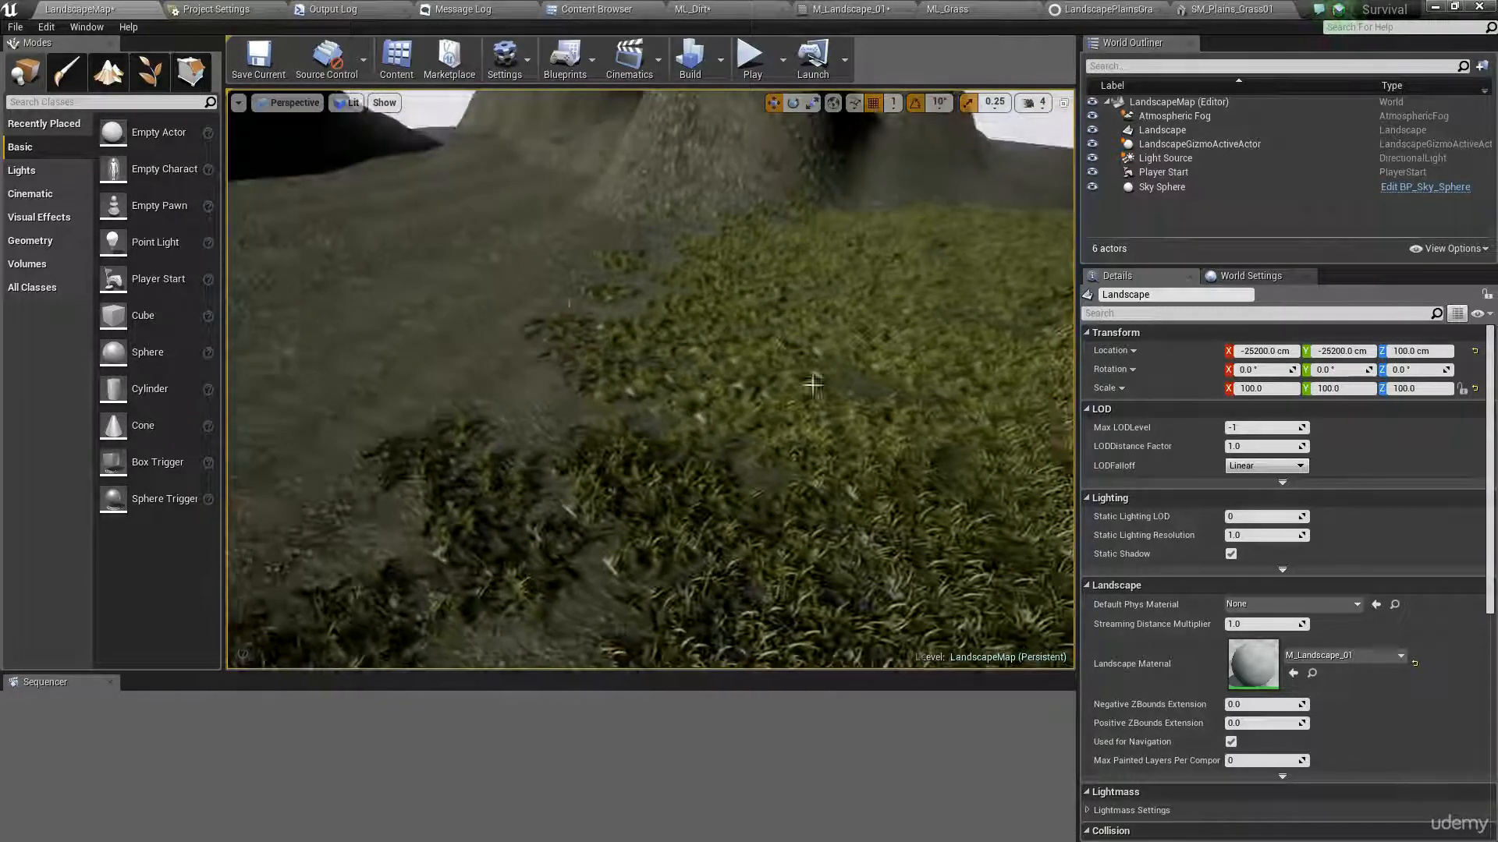
left_click(108, 70)
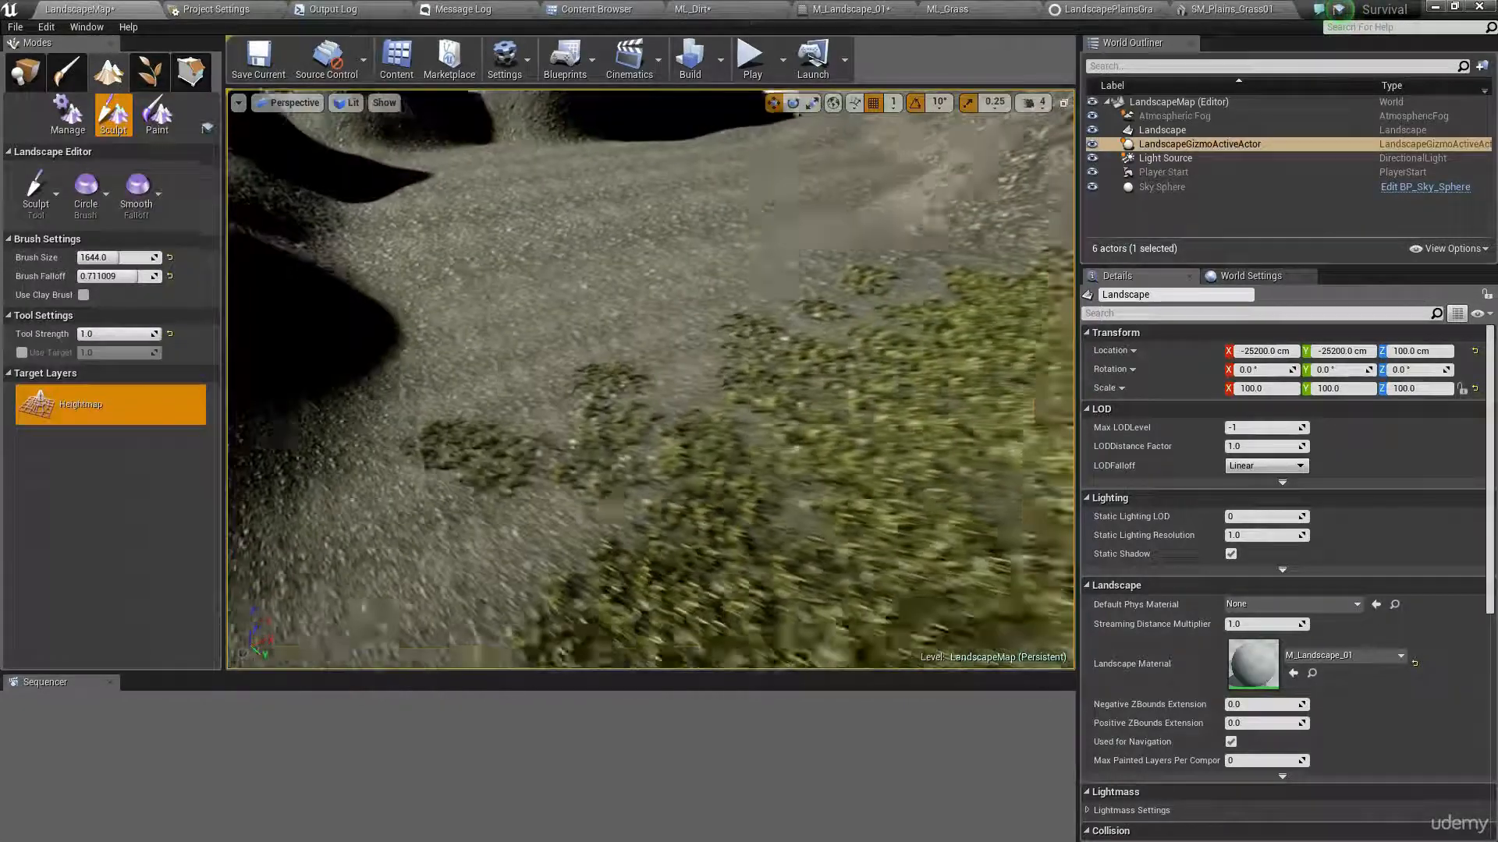
left_click(157, 114)
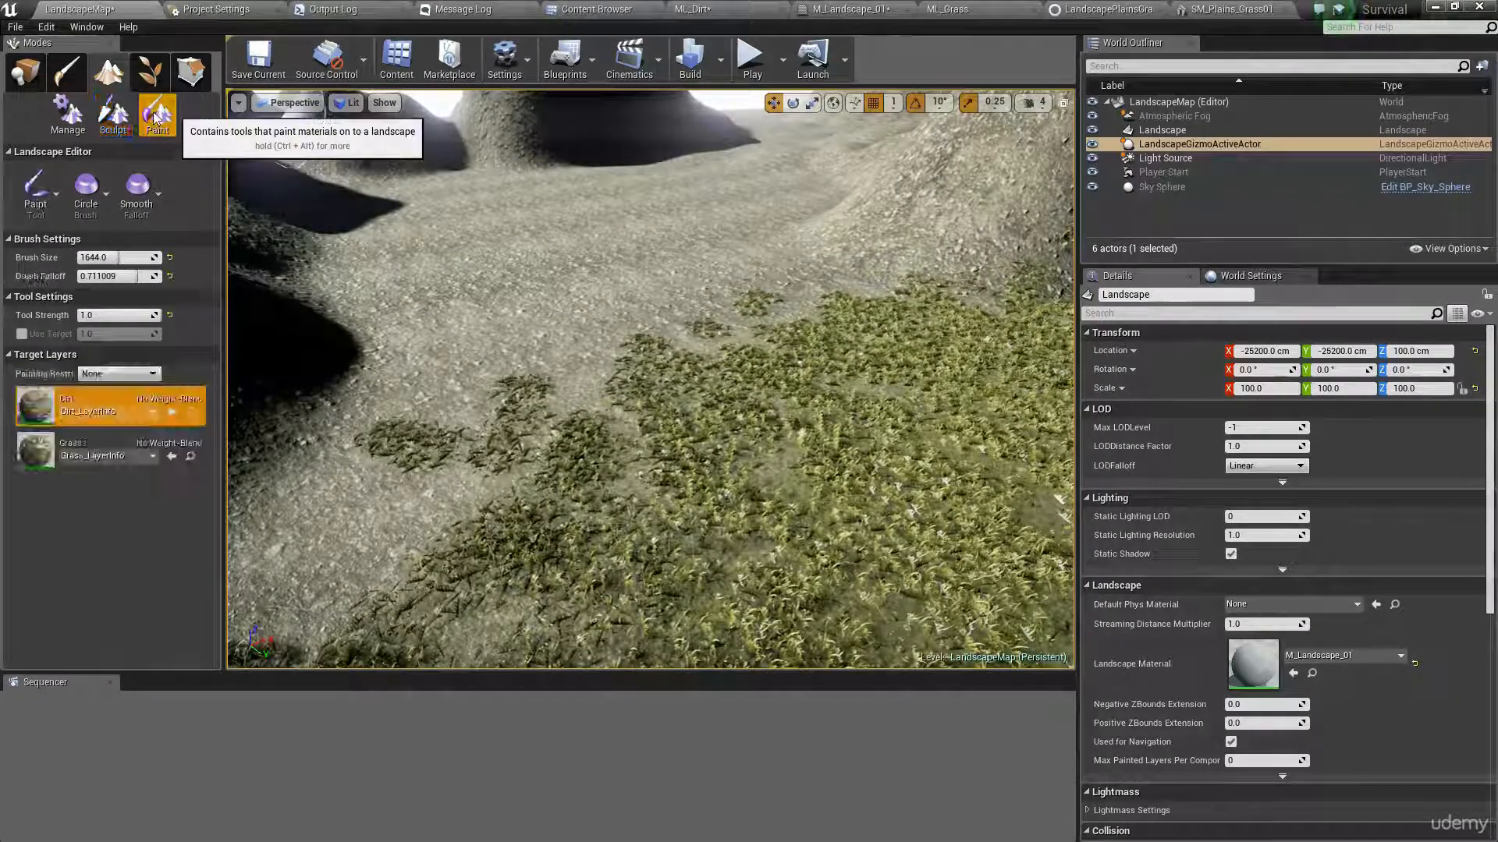
left_click(98, 451)
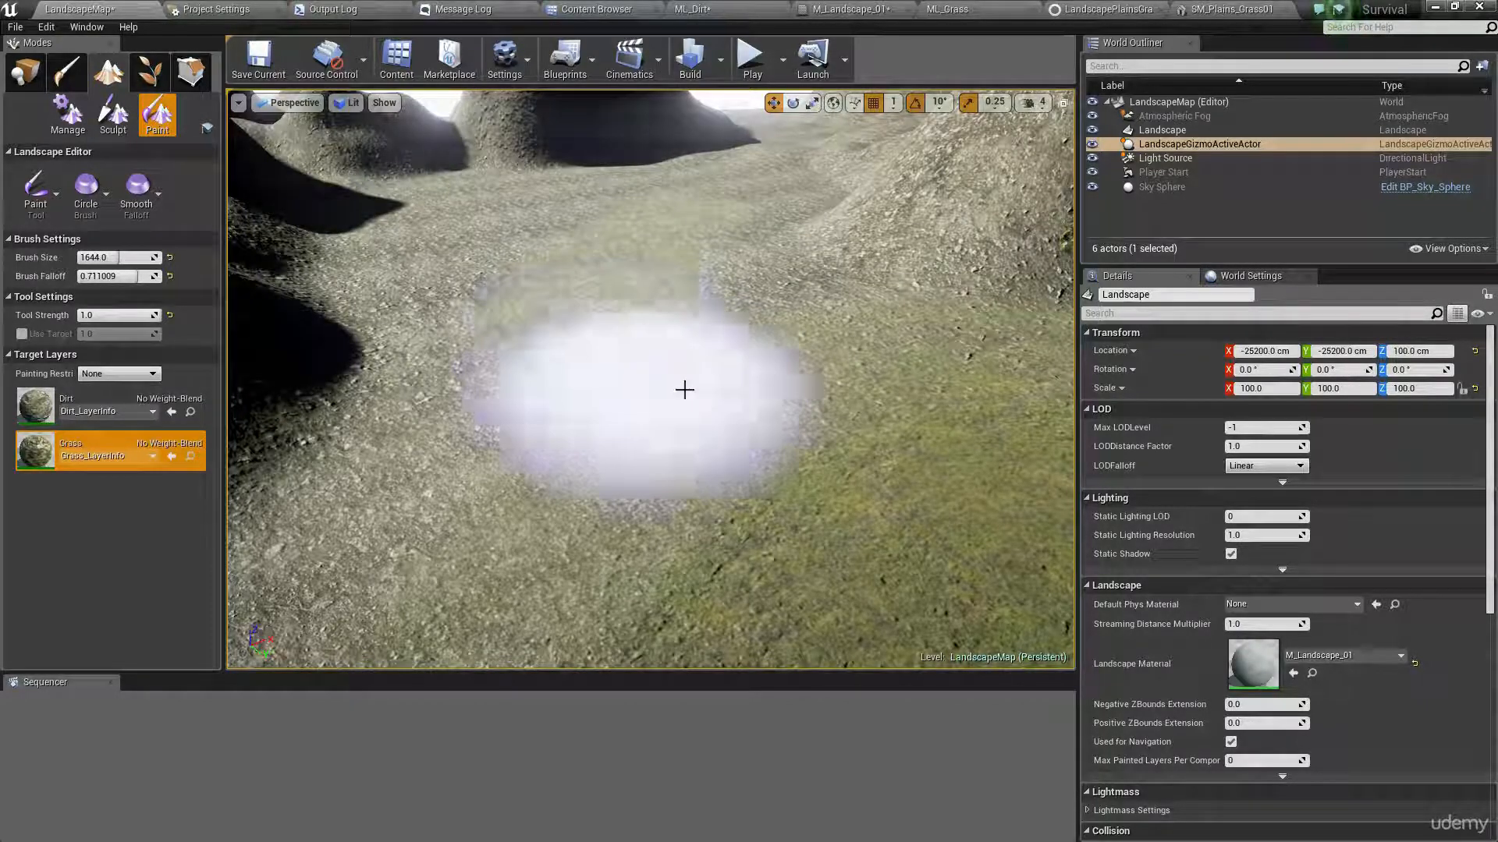
mouse_move(684, 390)
left_mouse_down()
mouse_move(601, 334)
mouse_move(1003, 247)
mouse_move(921, 195)
left_mouse_up()
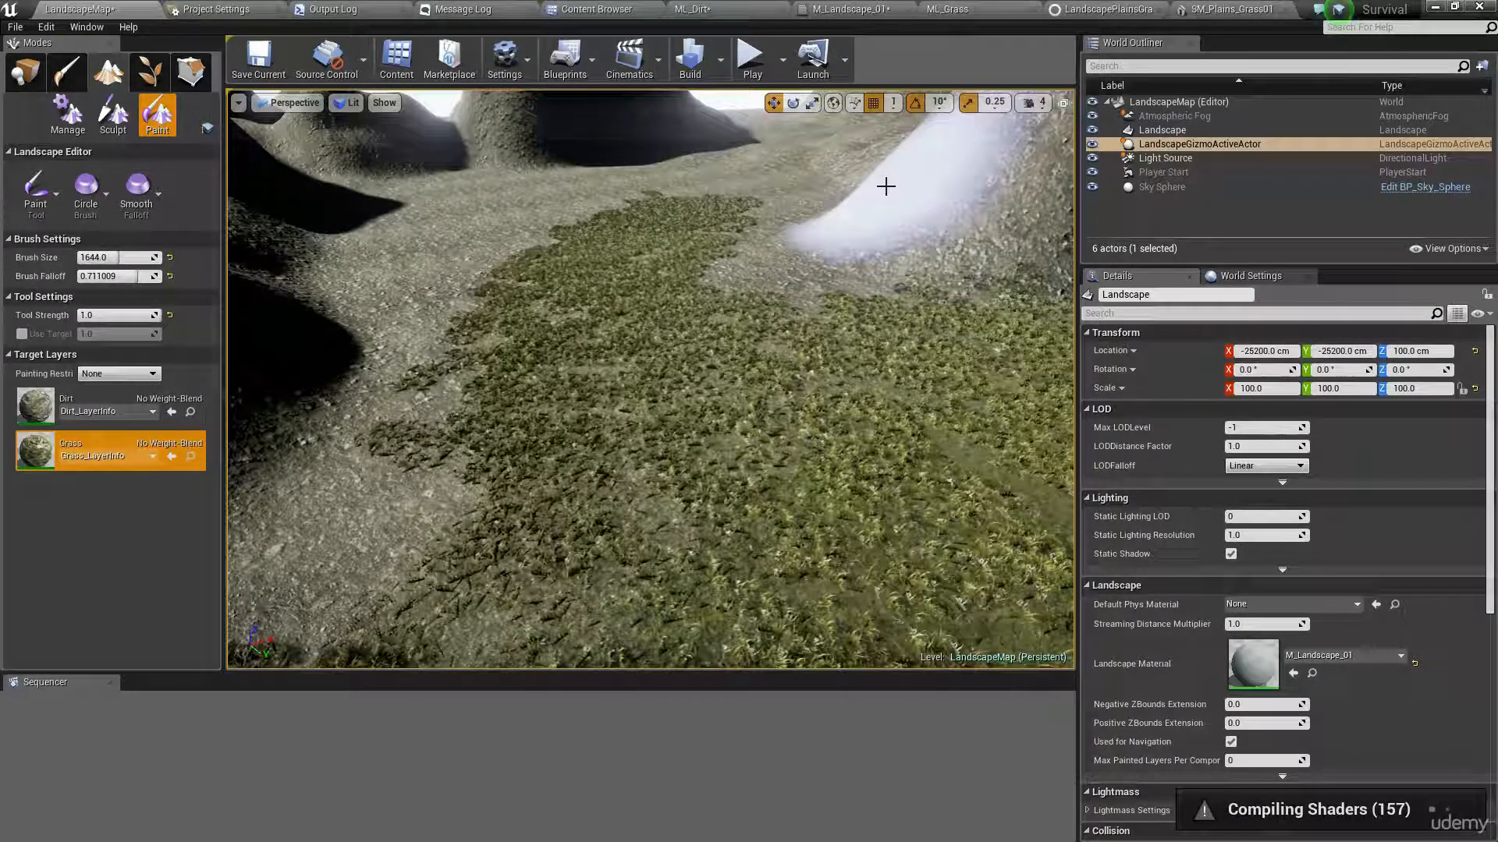
Extend the Grass layer over the valley floor, reducing the paint tool strength to about 0.33, and return to Place mode.
mouse_move(886, 186)
right_mouse_down()
mouse_move(961, 176)
mouse_move(928, 170)
right_mouse_up()
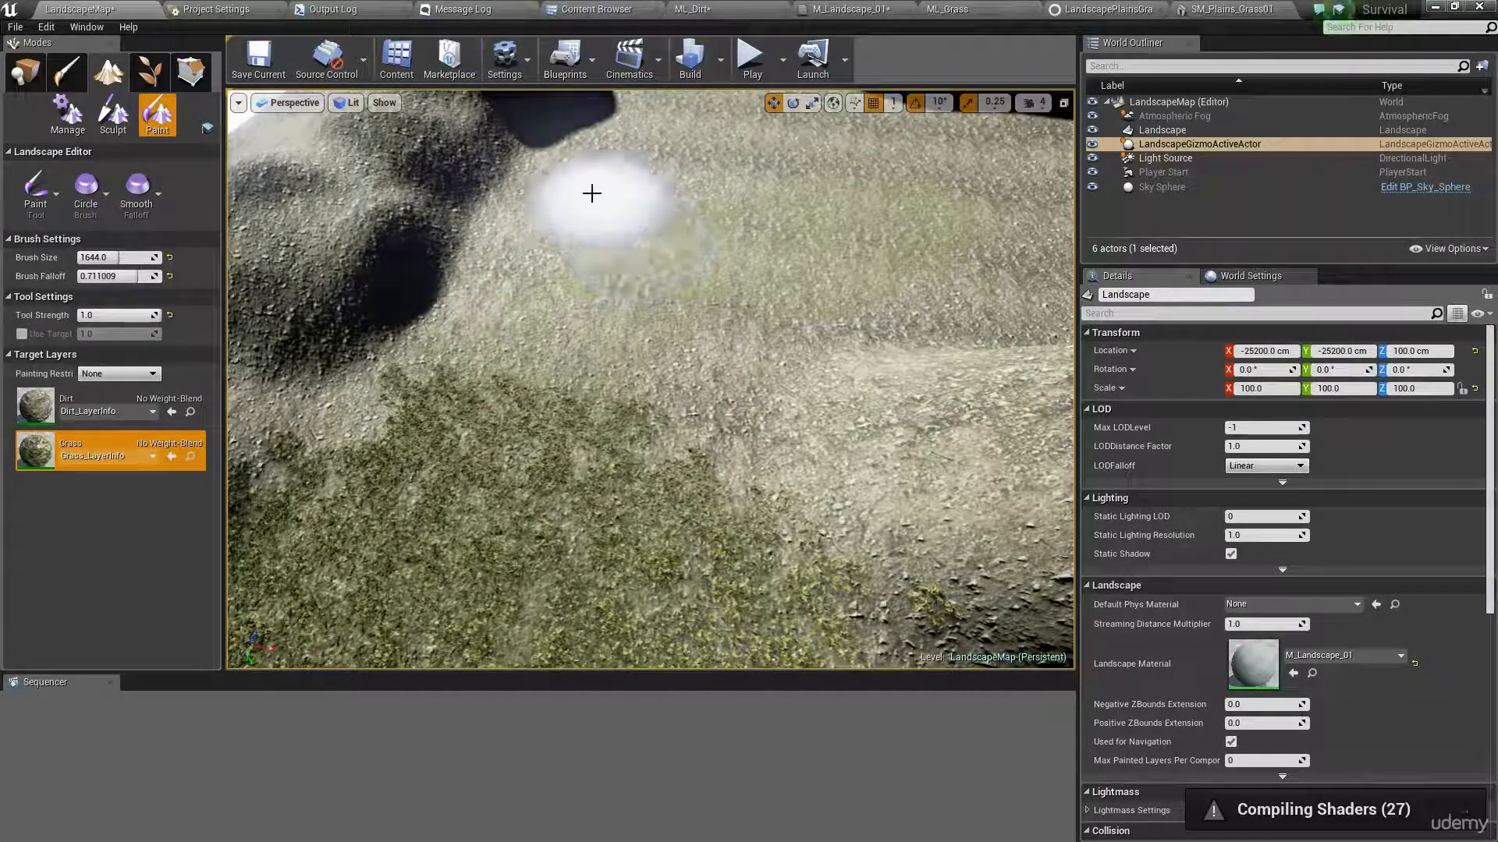
right_click_drag(652, 164, 683, 114)
left_click_drag(598, 277, 592, 239)
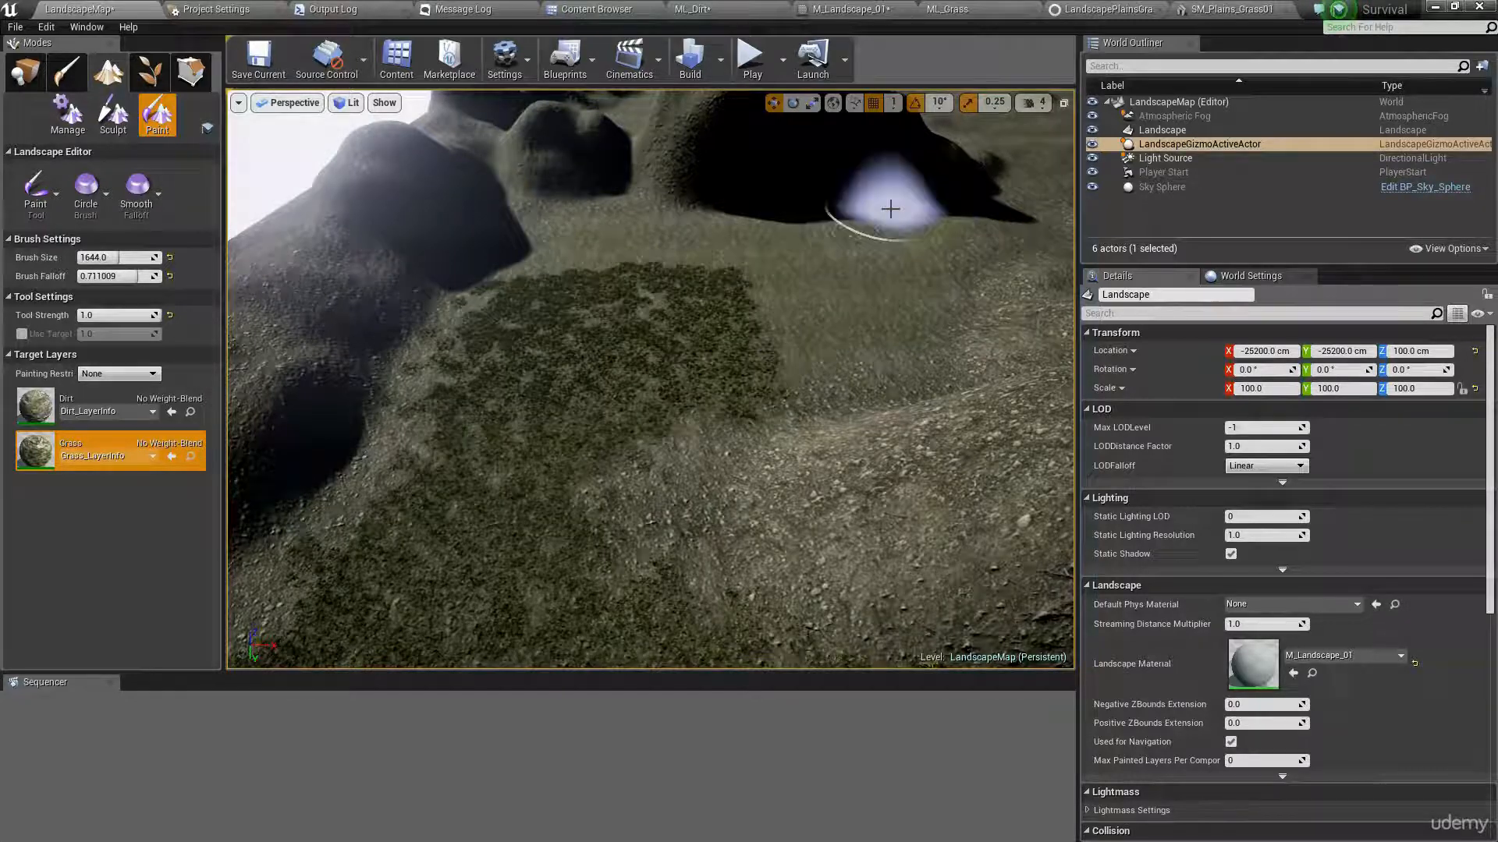
left_click_drag(837, 284, 808, 322)
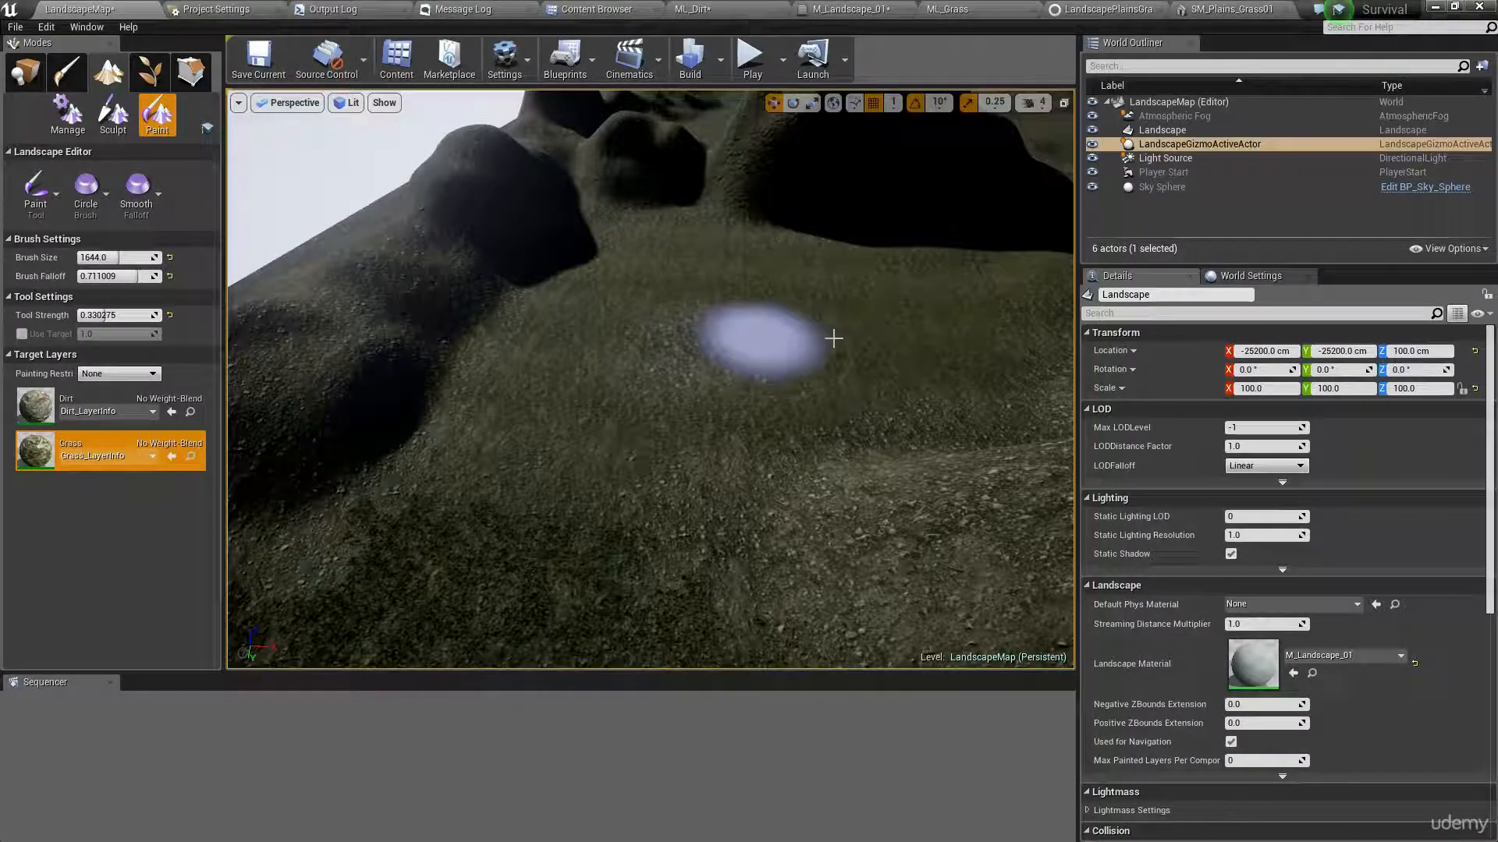
mouse_move(509, 593)
right_mouse_down()
mouse_move(535, 428)
mouse_move(628, 428)
mouse_move(753, 352)
mouse_move(686, 390)
mouse_move(686, 421)
mouse_move(685, 340)
mouse_move(671, 437)
mouse_move(655, 390)
mouse_move(561, 327)
mouse_move(749, 336)
mouse_move(686, 374)
mouse_move(683, 410)
mouse_move(667, 341)
mouse_move(729, 418)
right_mouse_up()
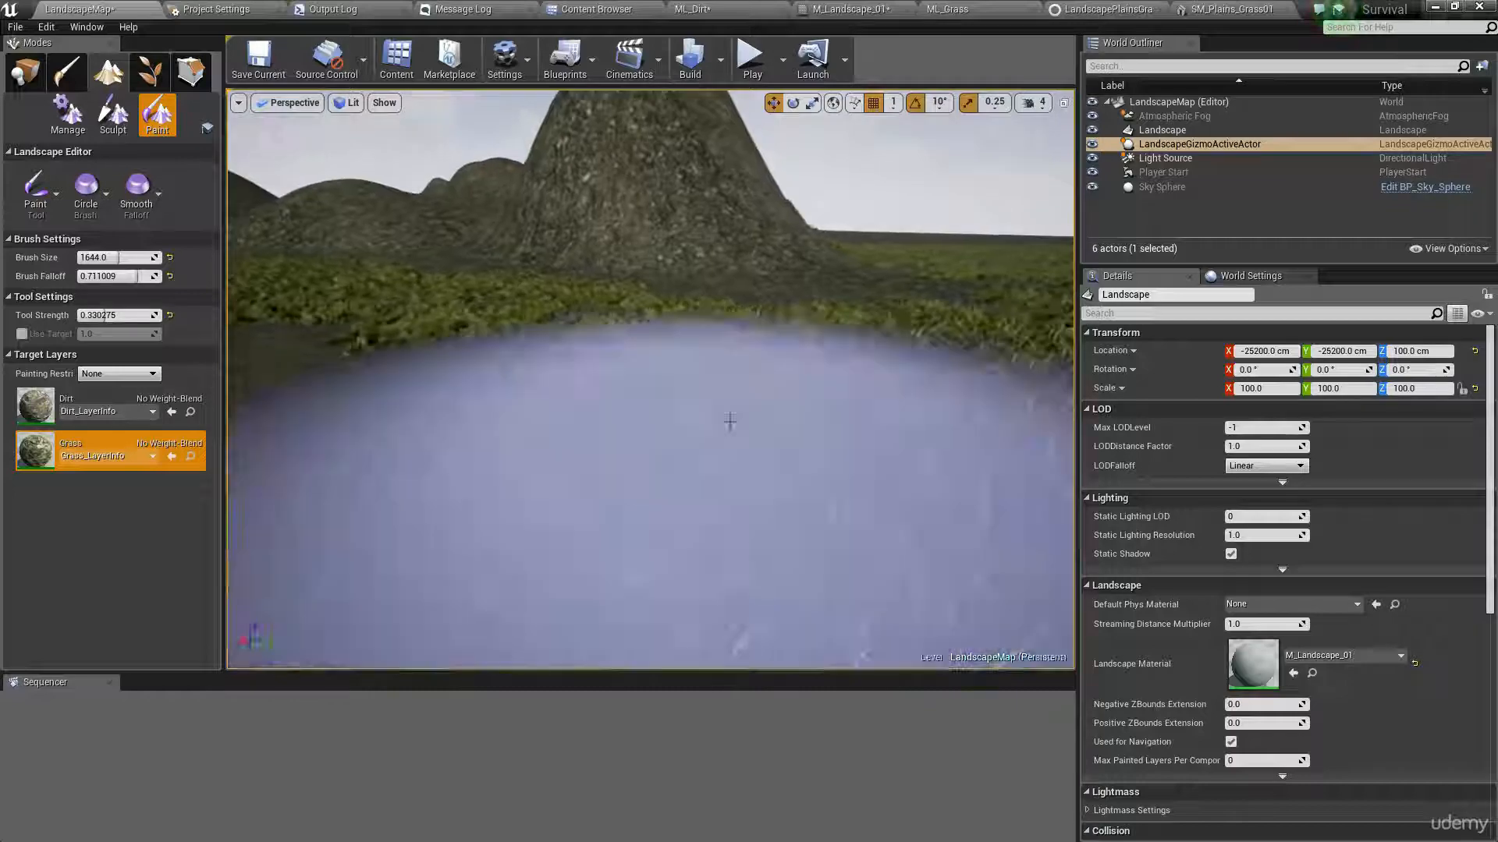
right_click_drag(756, 340, 755, 331)
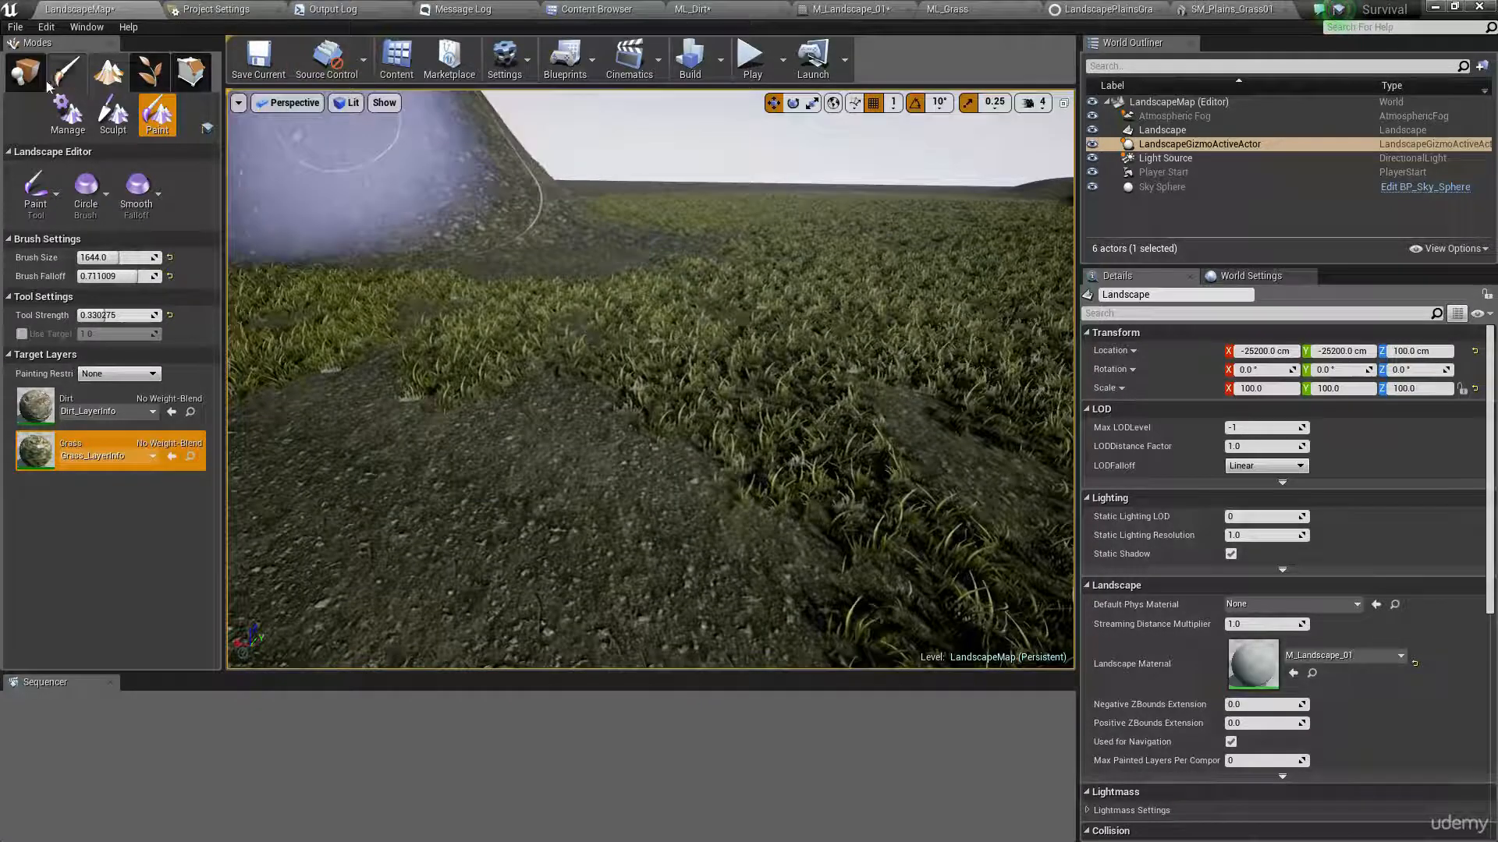
left_click(25, 71)
Return to the M_Landscape_01 material graph and move the Grass layer sample farther away from the Grass output node.
left_click(1239, 11)
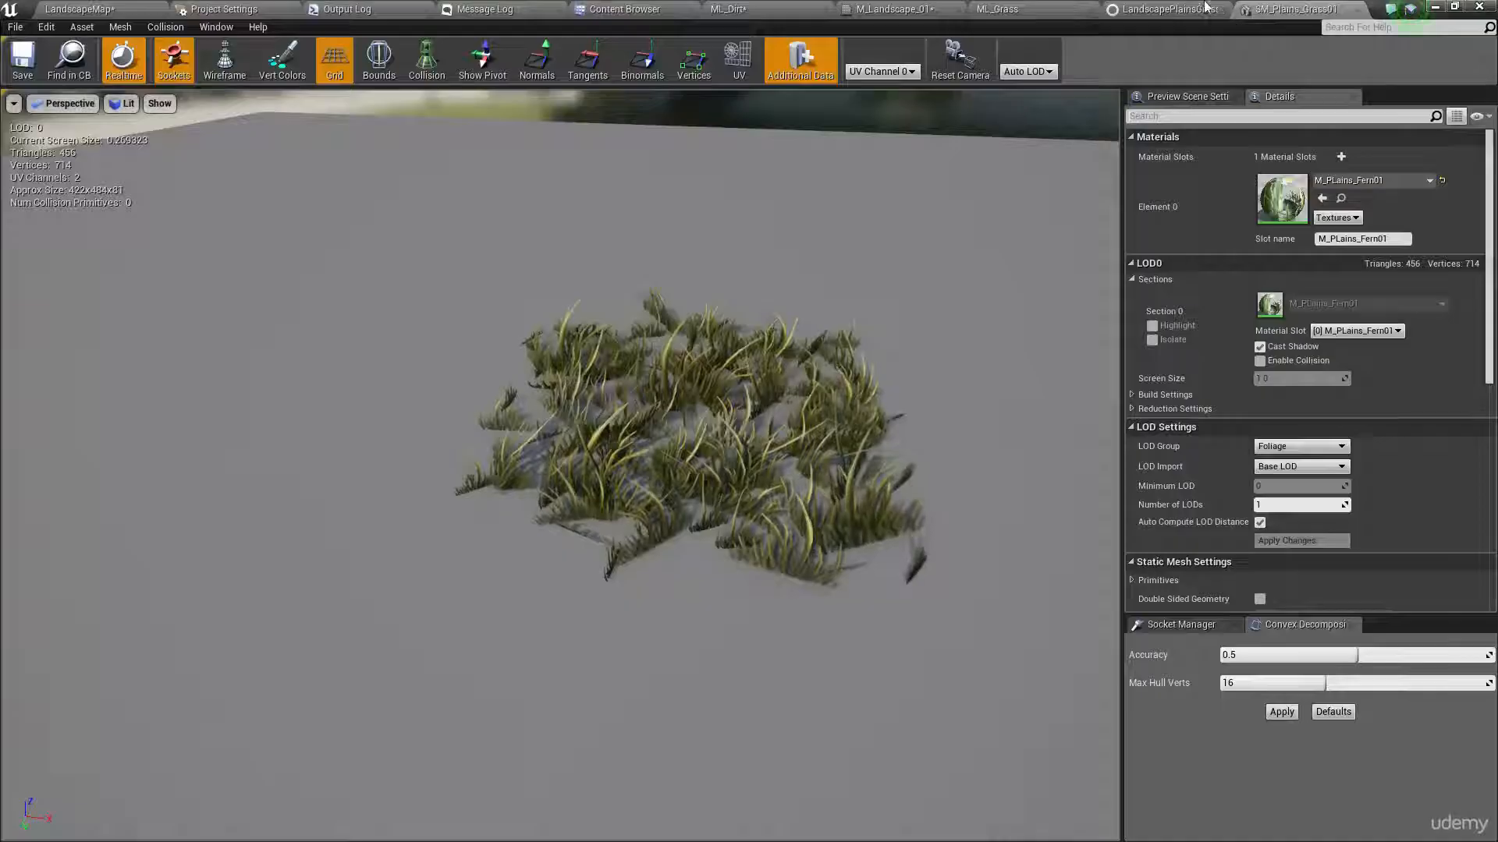
left_click(1108, 9)
left_click(996, 9)
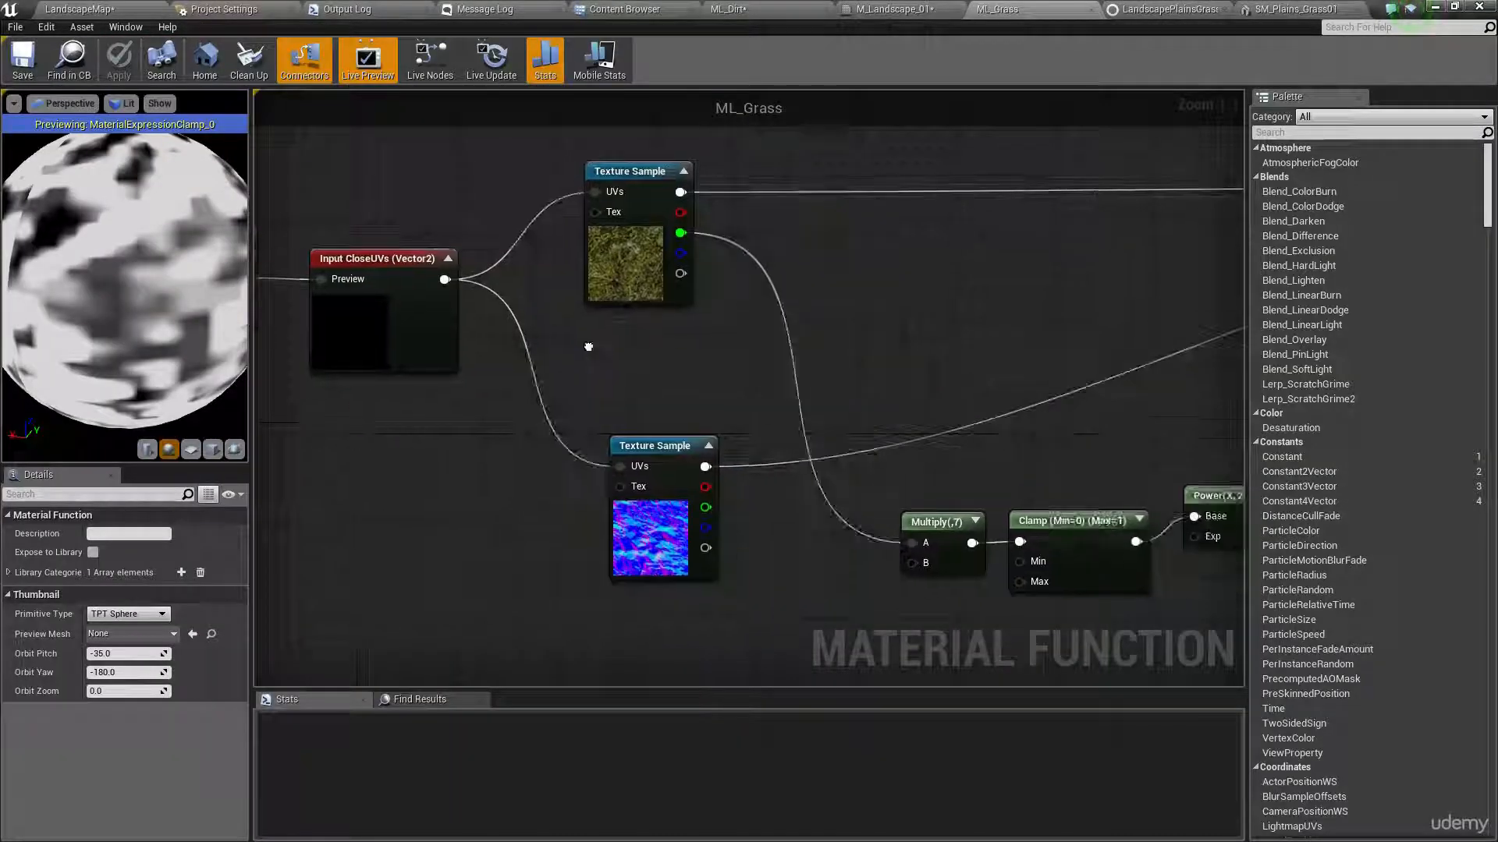
scroll(736, 245, "up", 3)
left_click(895, 9)
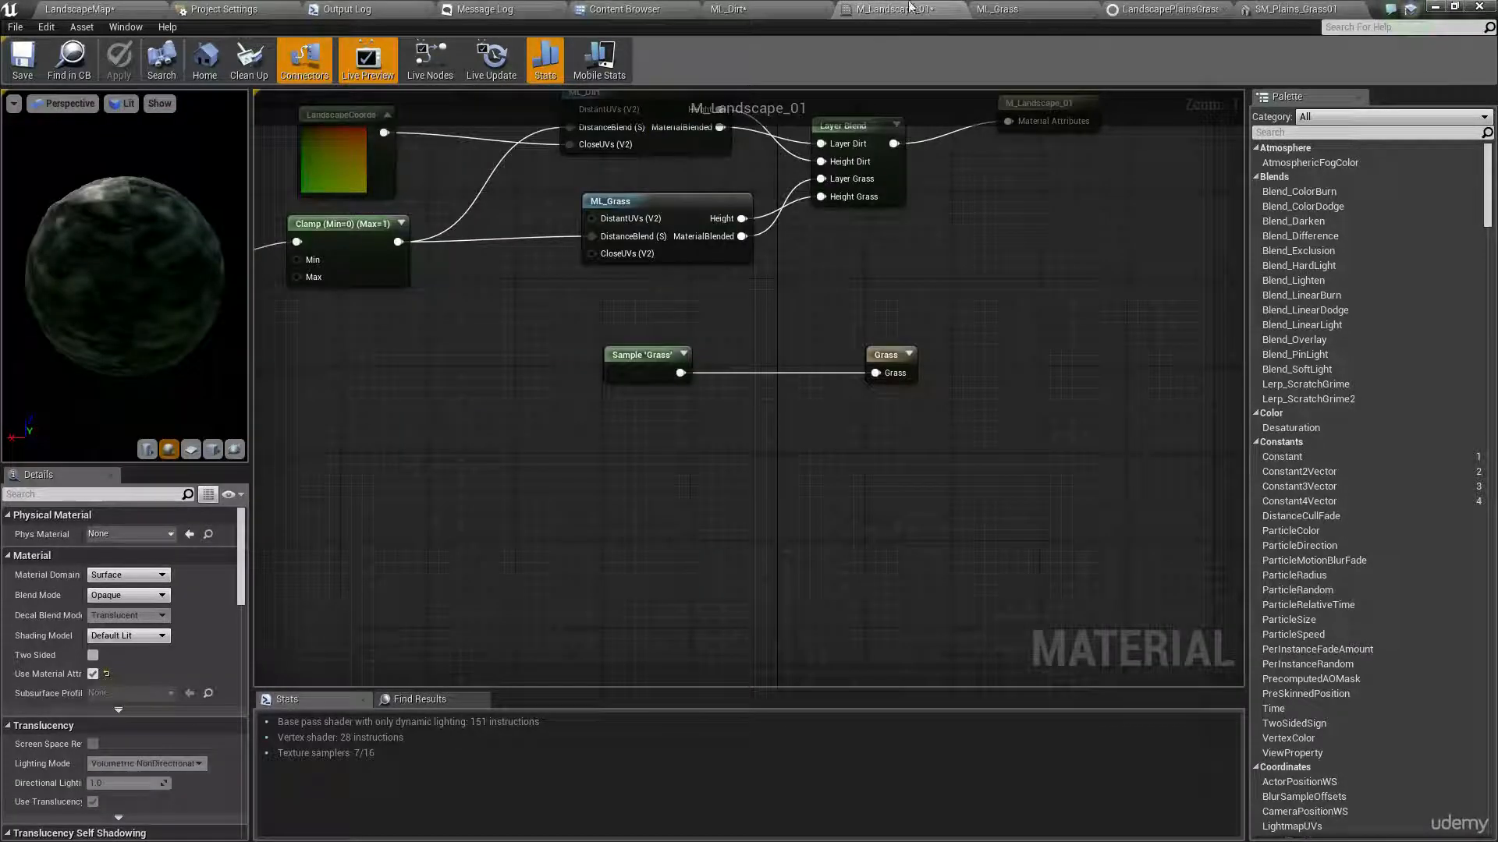
right_click_drag(758, 327, 814, 361)
scroll(758, 421, "up", 1)
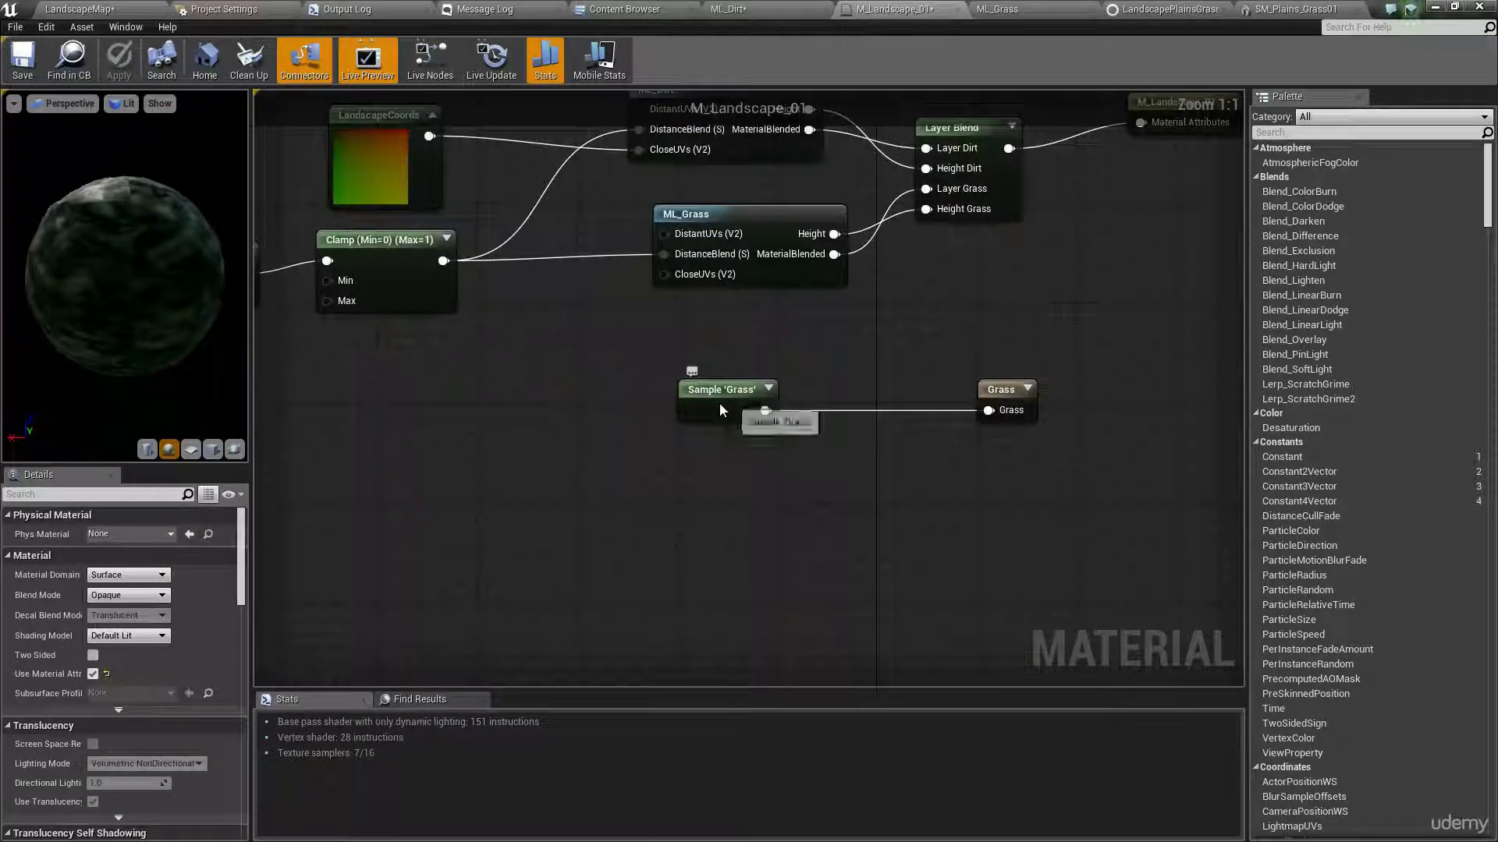
left_click(685, 476)
Insert a Power node between the Grass layer sample and the Grass output node, and apply the material changes.
left_click_drag(719, 402, 733, 439)
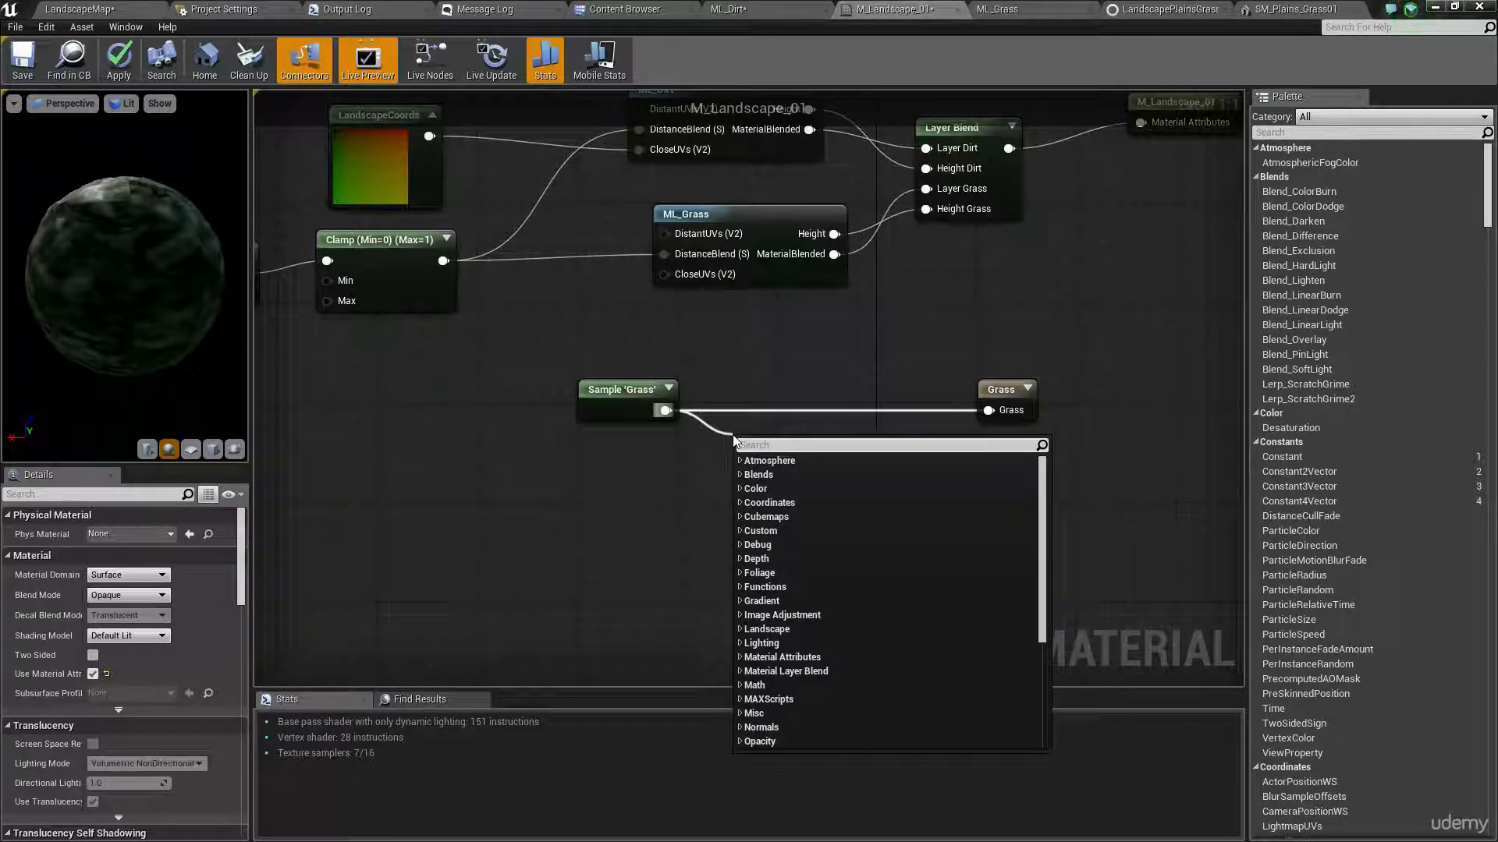
type("power")
key("Return")
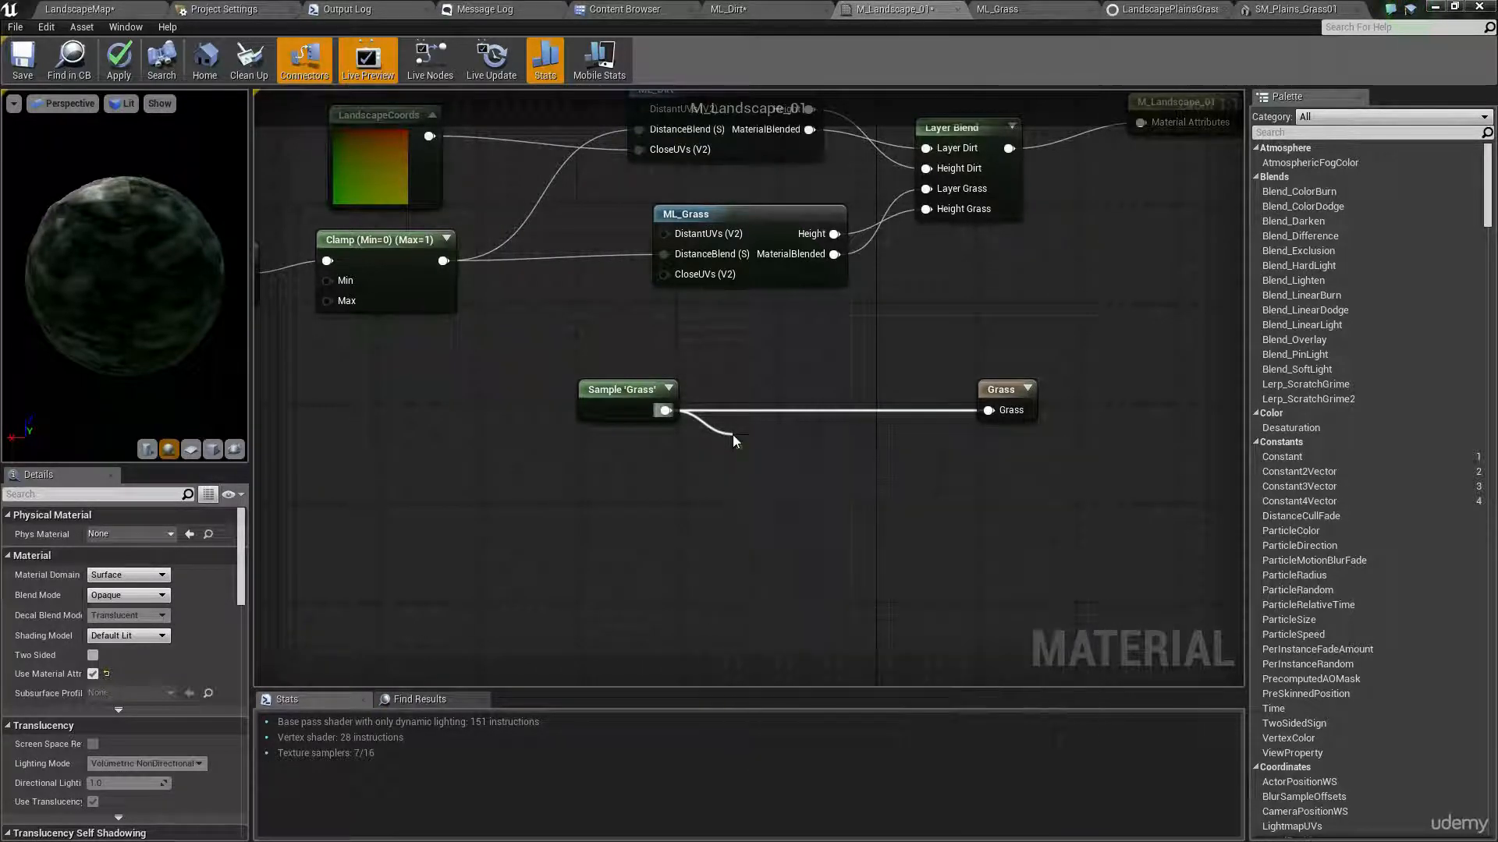
left_click_drag(773, 447, 768, 392)
left_click(874, 326)
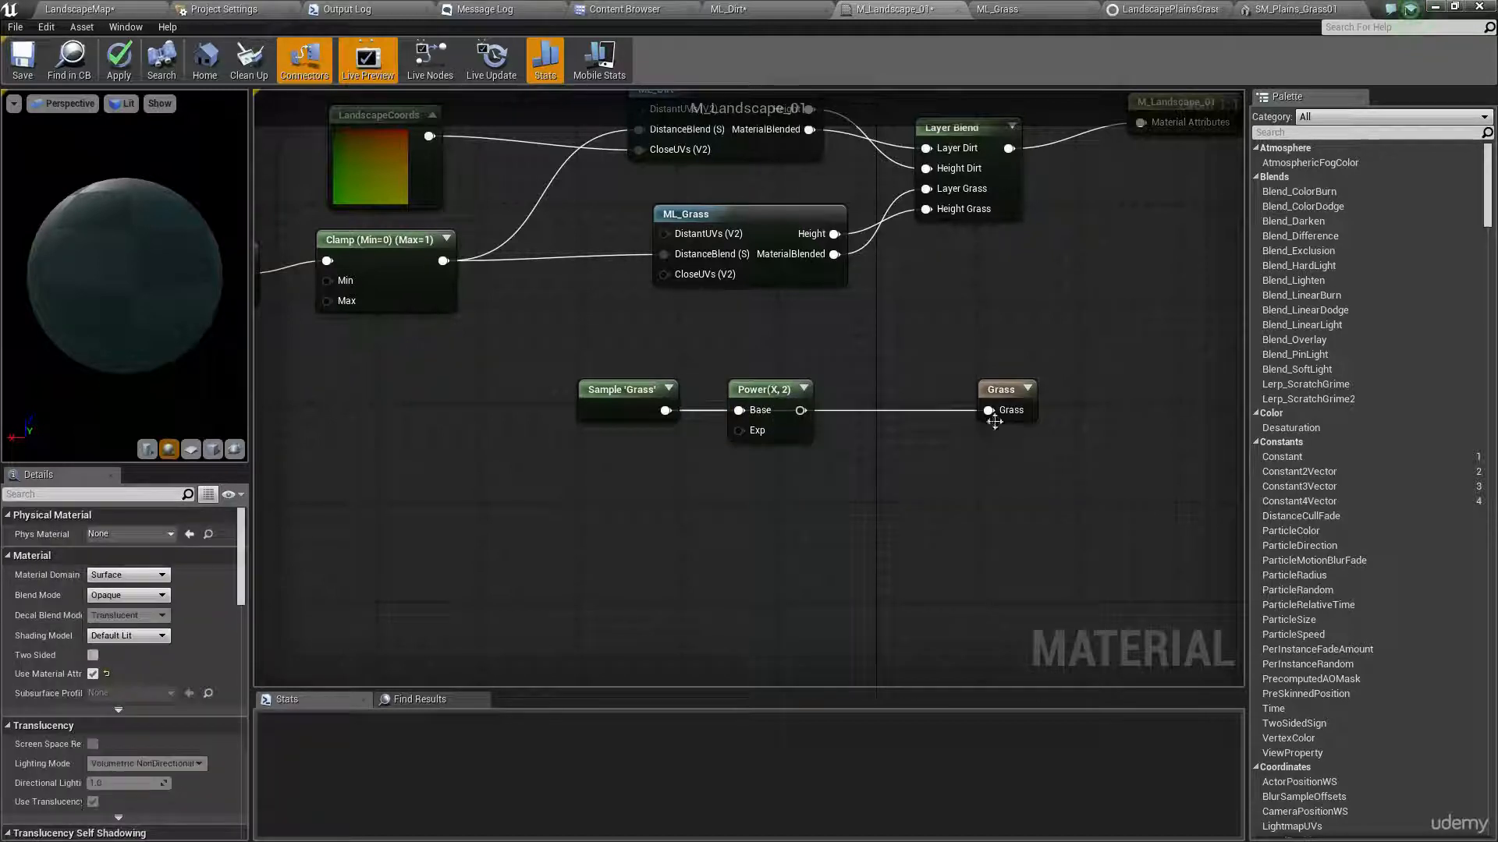
left_click_drag(990, 411, 995, 412)
left_click_drag(800, 422, 801, 413)
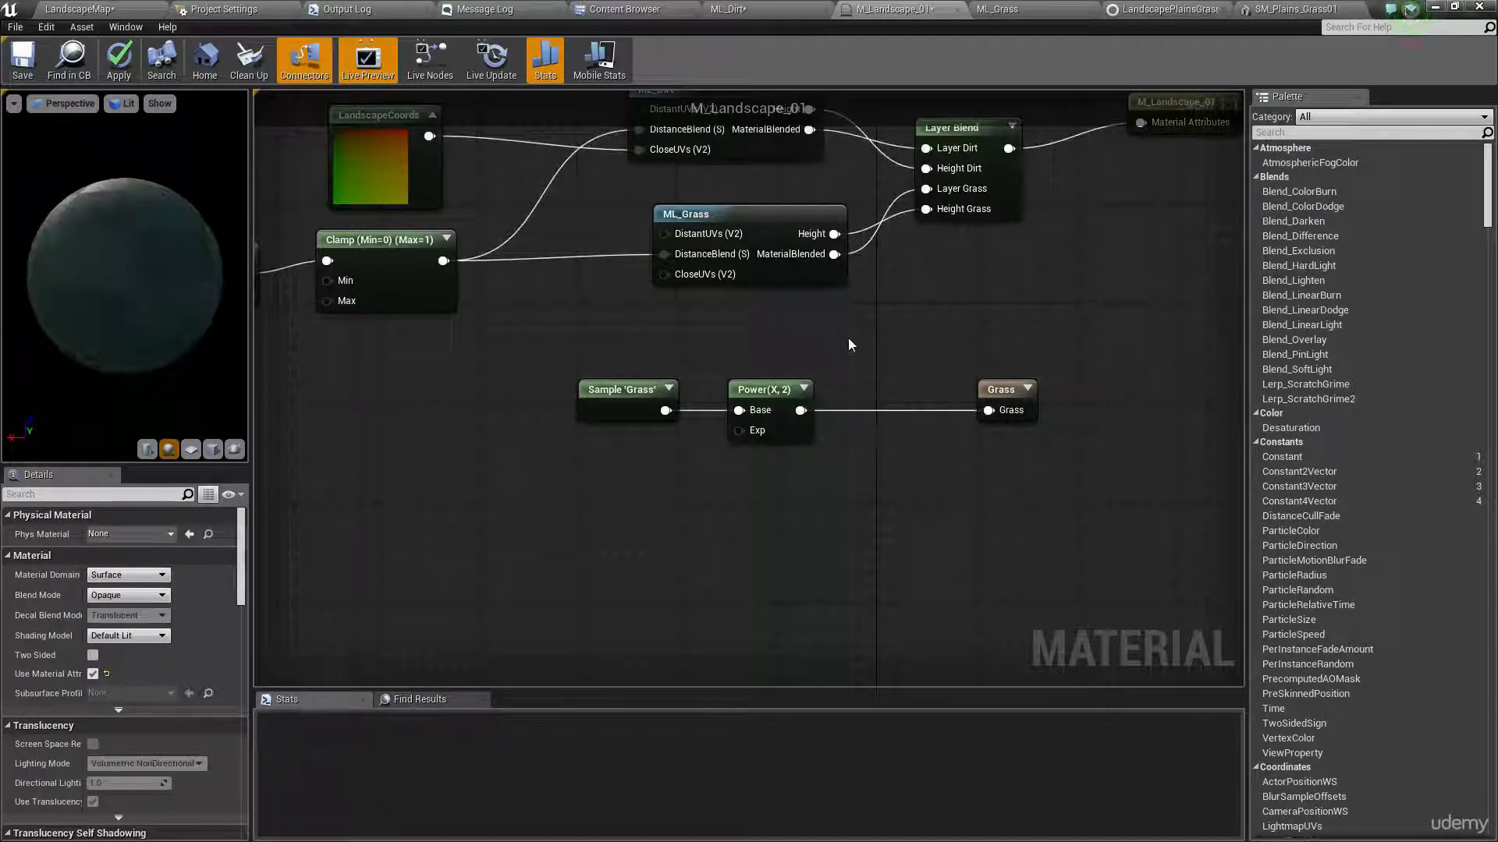
left_click(119, 63)
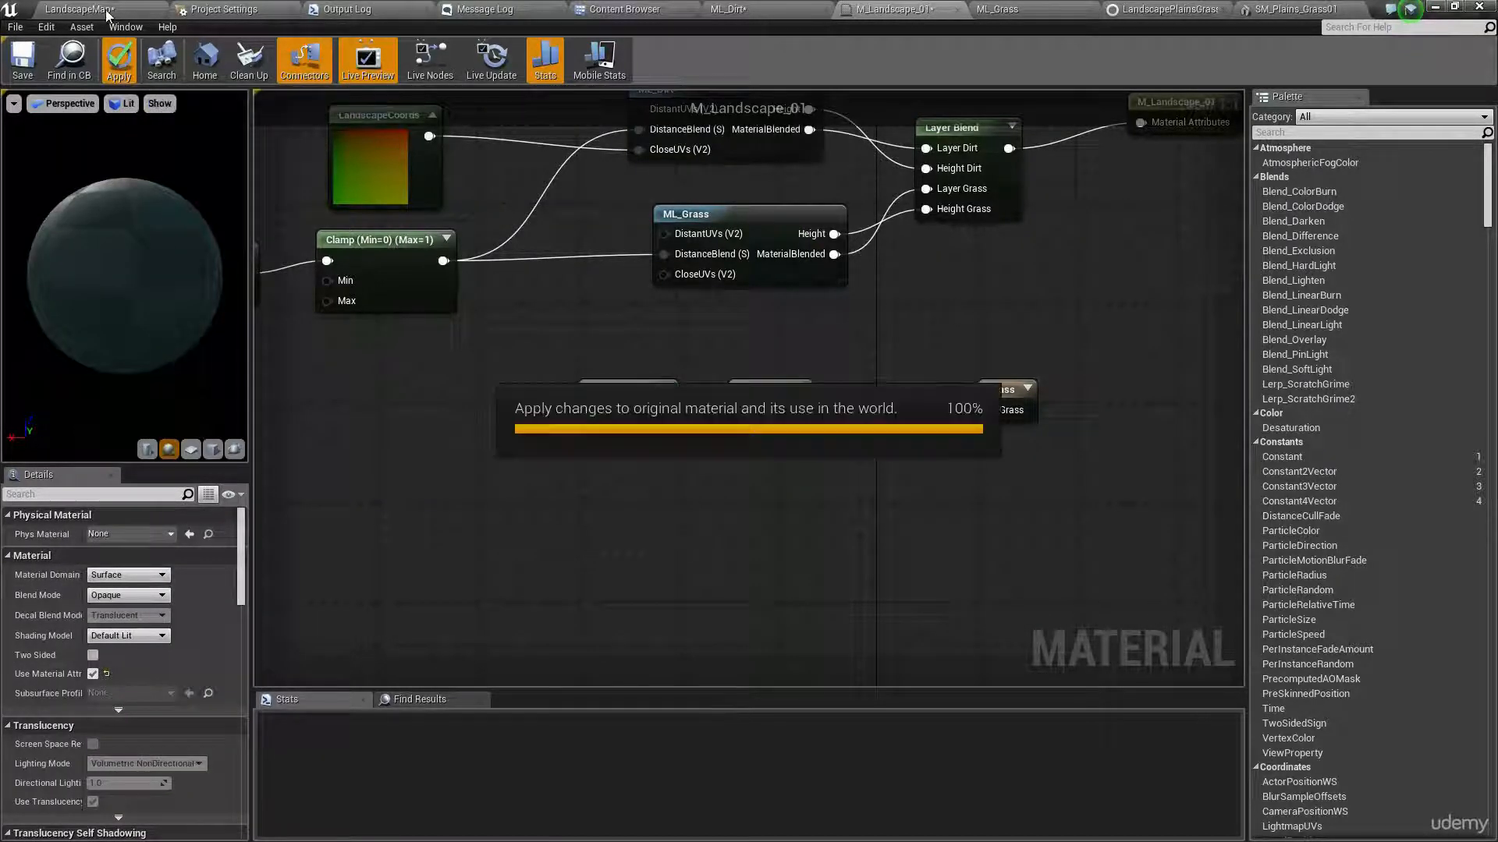
Examine in LandscapeMap how the grass meshes spread along the borders between the grass and dirt areas.
left_click(108, 14)
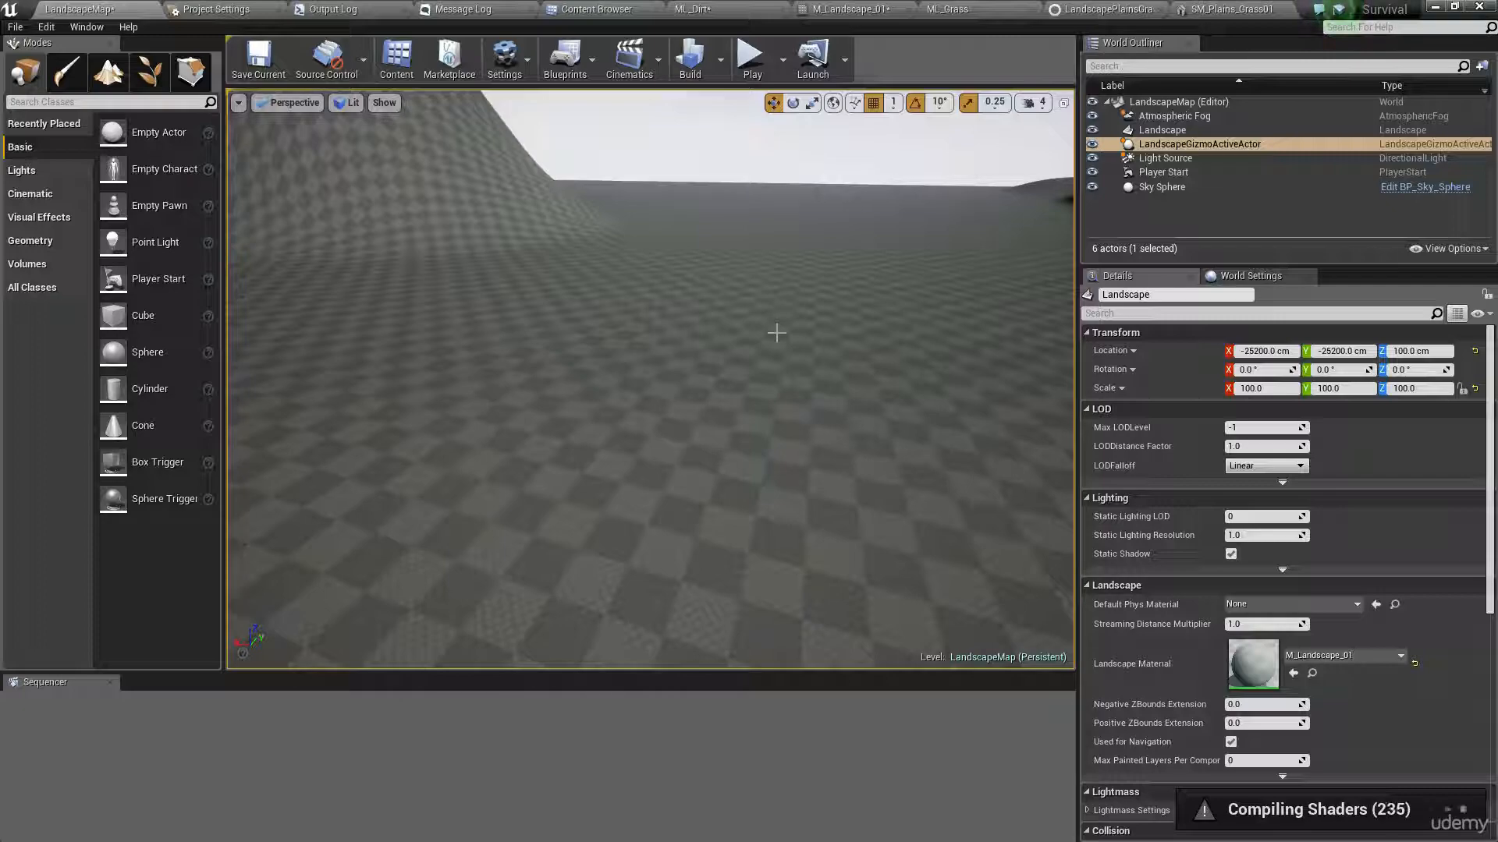
mouse_move(477, 575)
right_mouse_down()
mouse_move(421, 523)
mouse_move(460, 592)
mouse_move(477, 575)
right_mouse_up()
key("w")
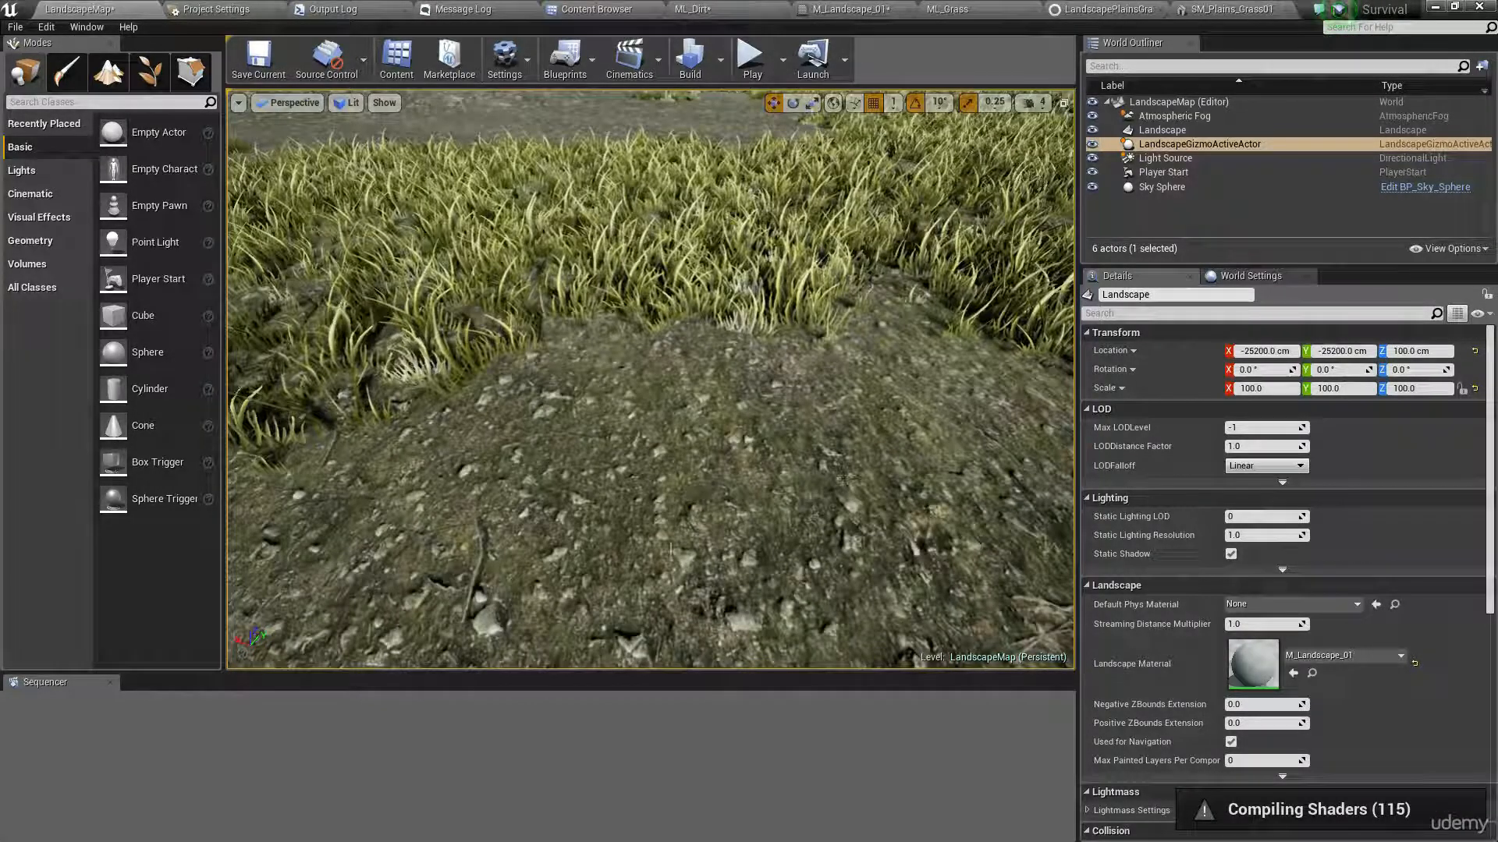
right_click_drag(477, 575, 375, 530)
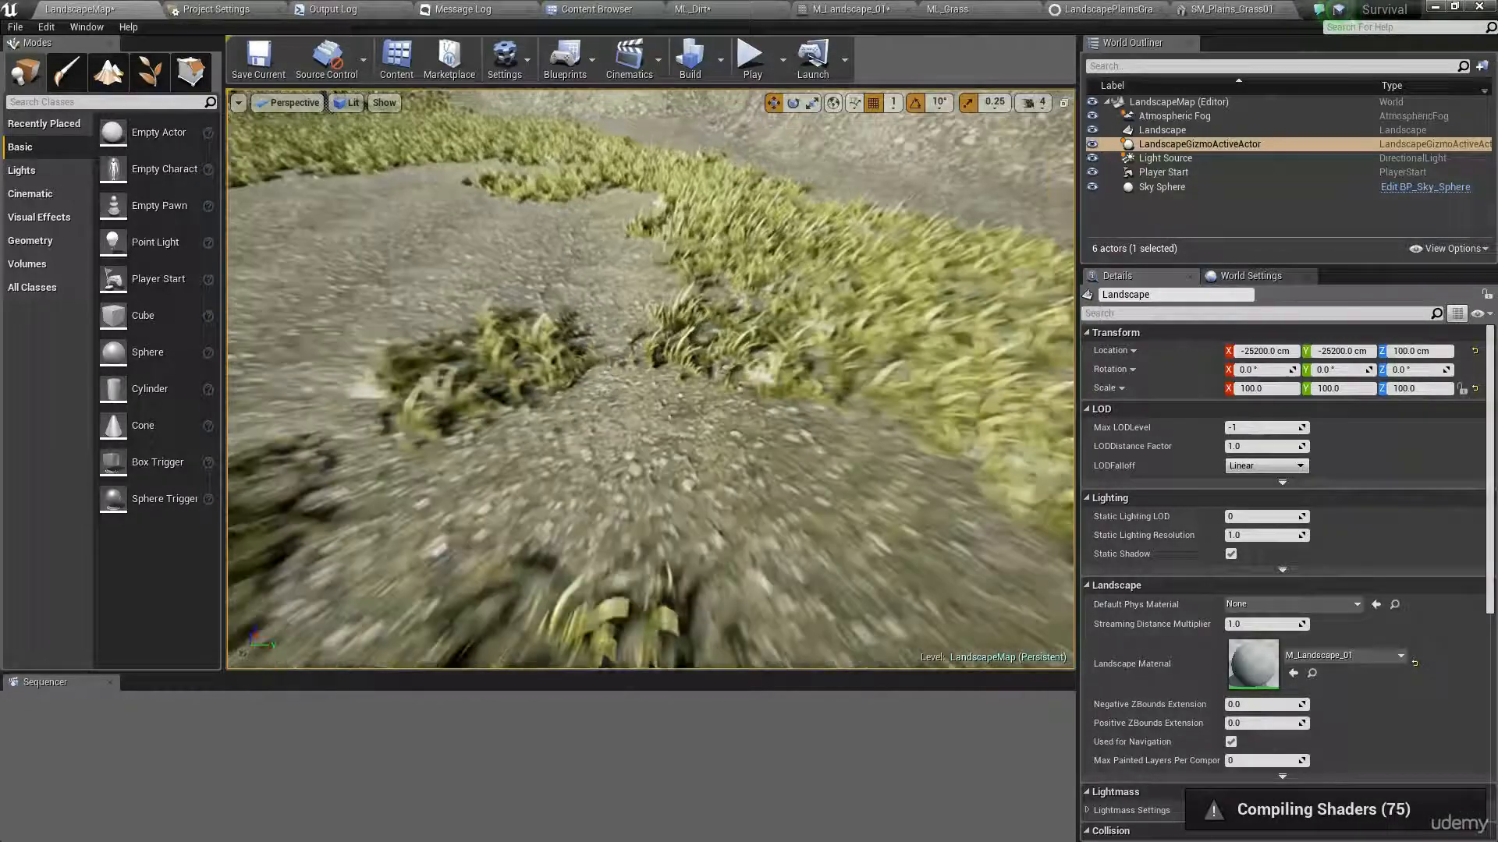
right_click_drag(476, 575, 569, 507)
right_click_drag(627, 406, 728, 360)
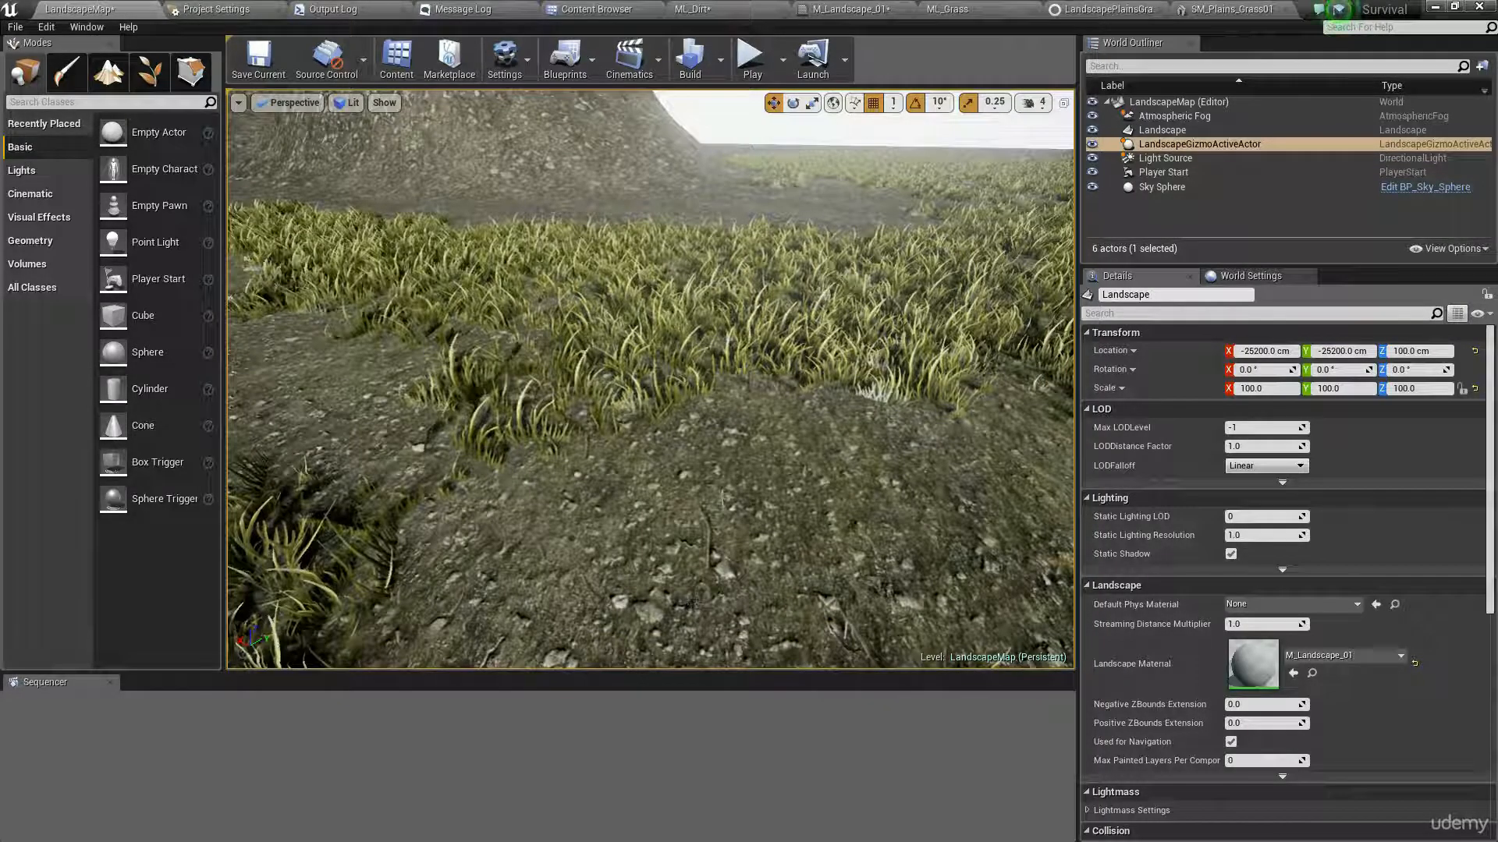
right_click_drag(650, 379, 695, 421)
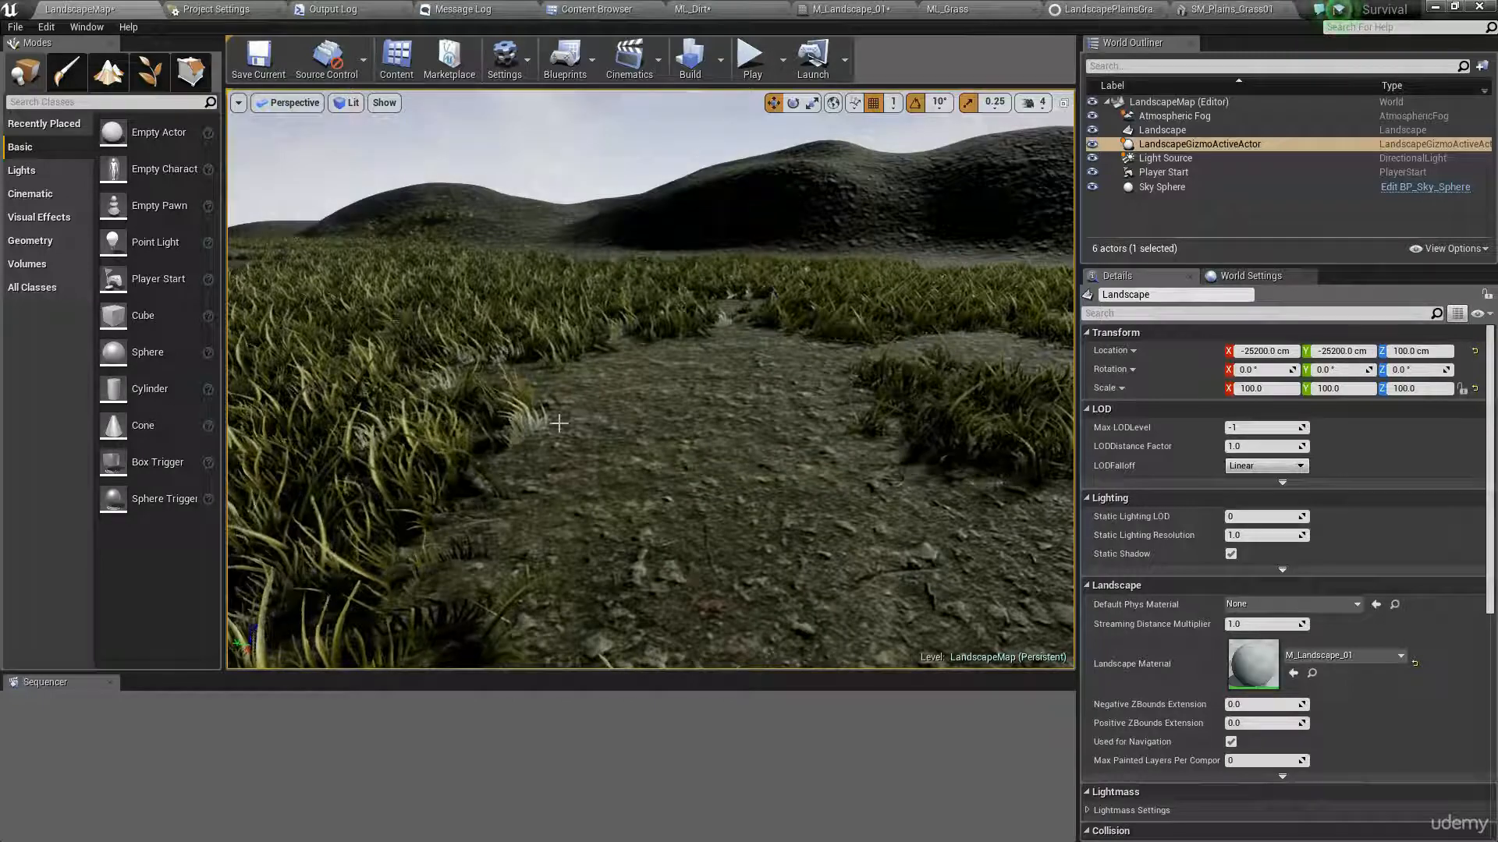
right_click_drag(558, 423, 788, 413)
Float the LandscapePlainsGrass editor in its own window beside the level viewport and open its Grass Density value for editing.
left_click_drag(1109, 7, 1497, 234)
right_click_drag(647, 360, 736, 370)
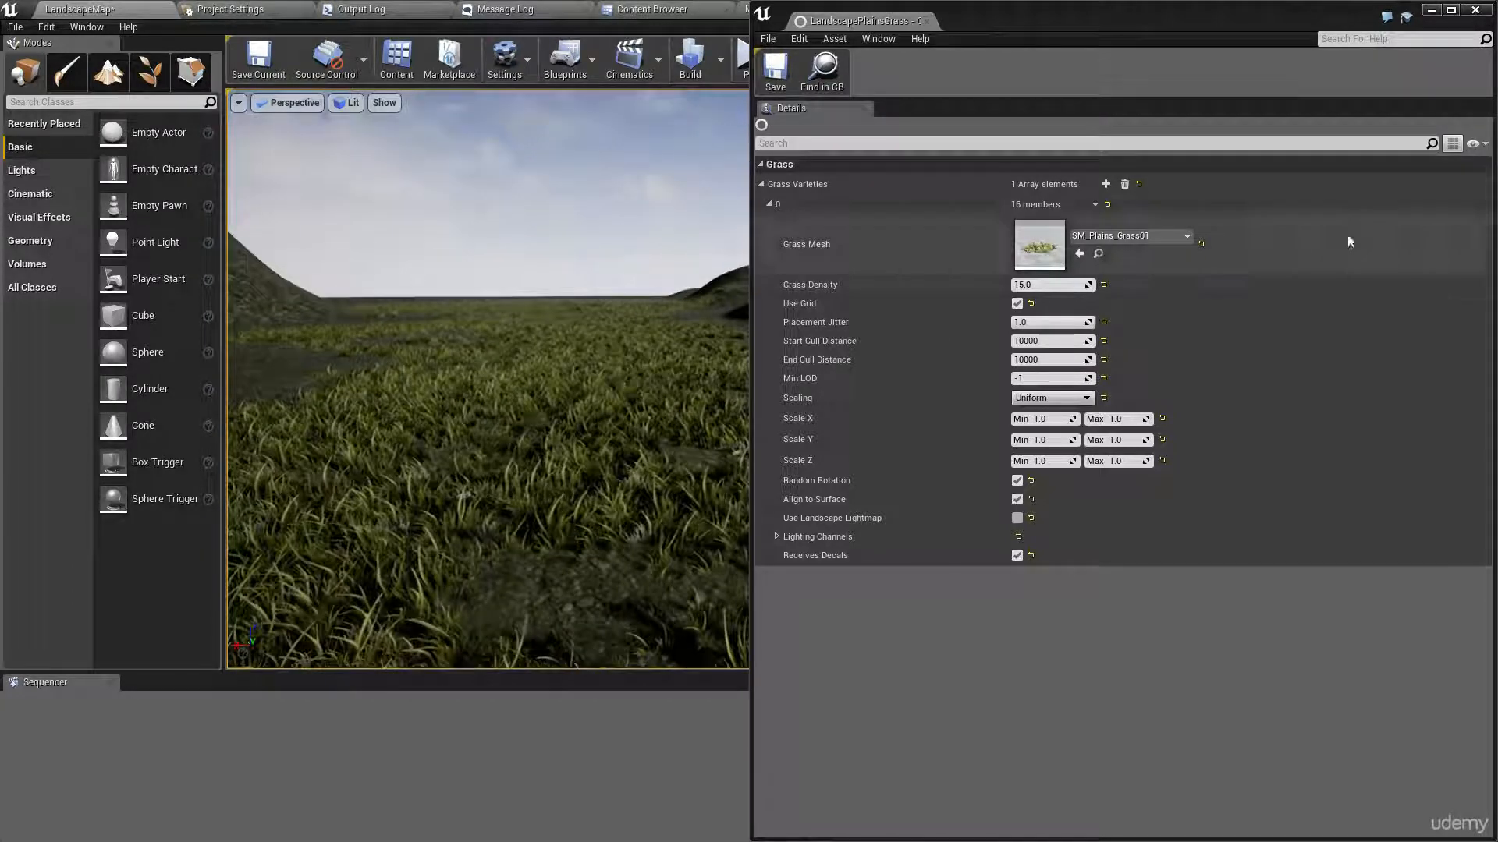
left_click(1024, 285)
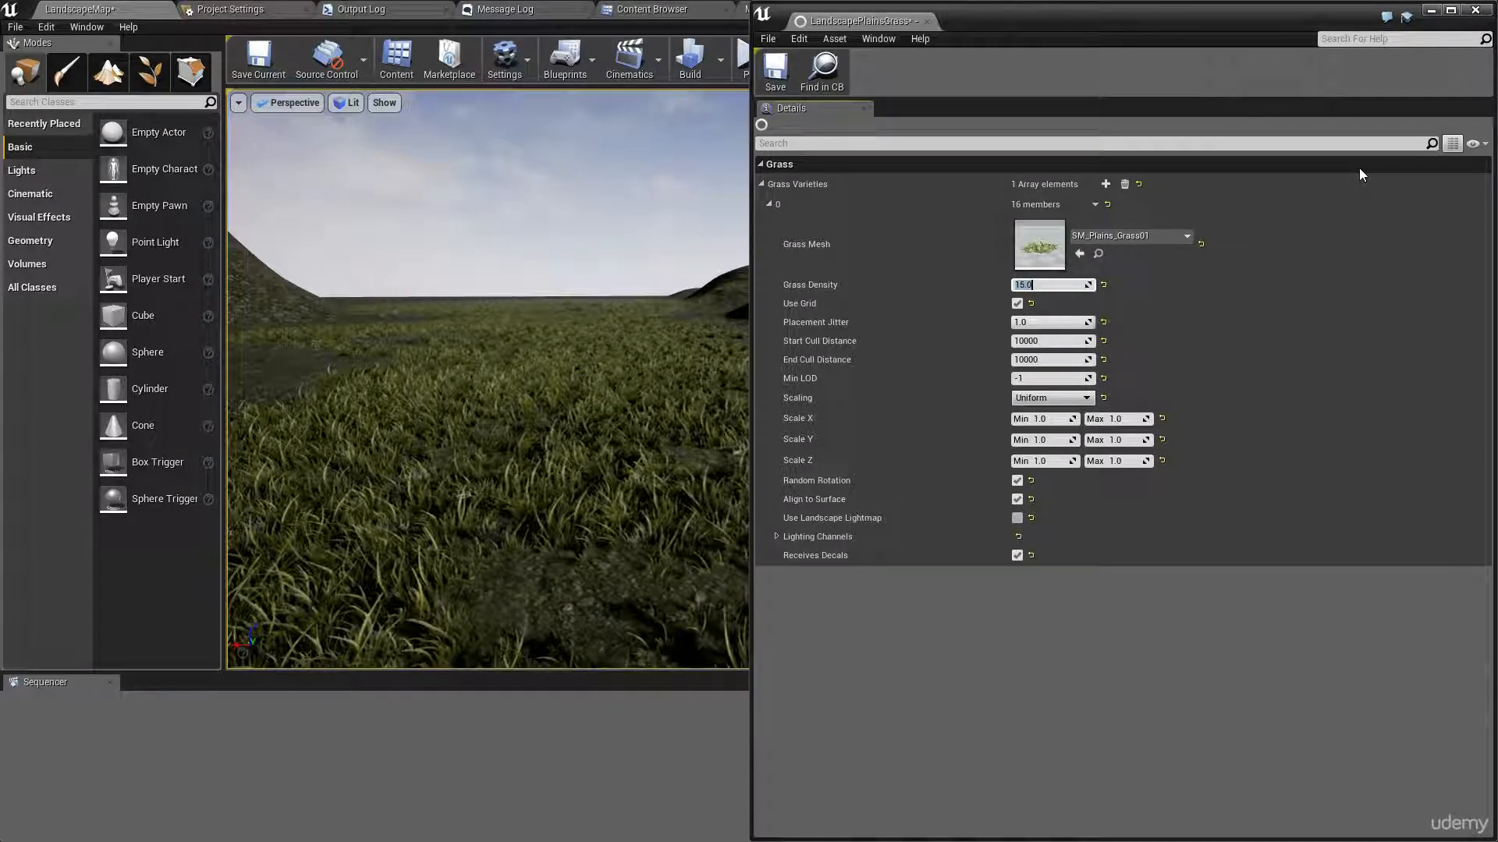
mouse_move(805, 342)
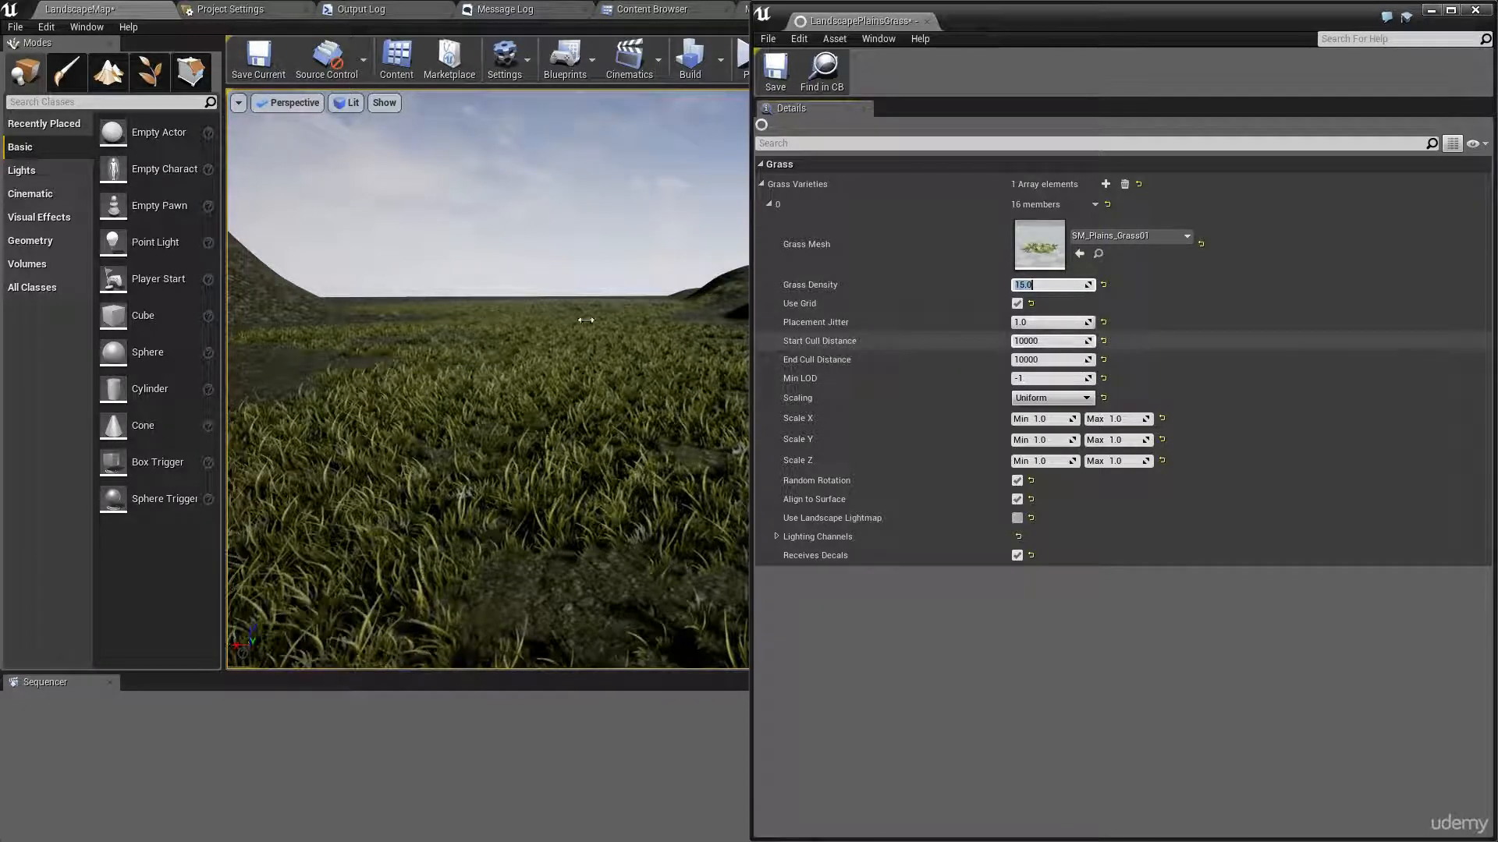
right_click_drag(562, 343, 507, 390)
key("w")
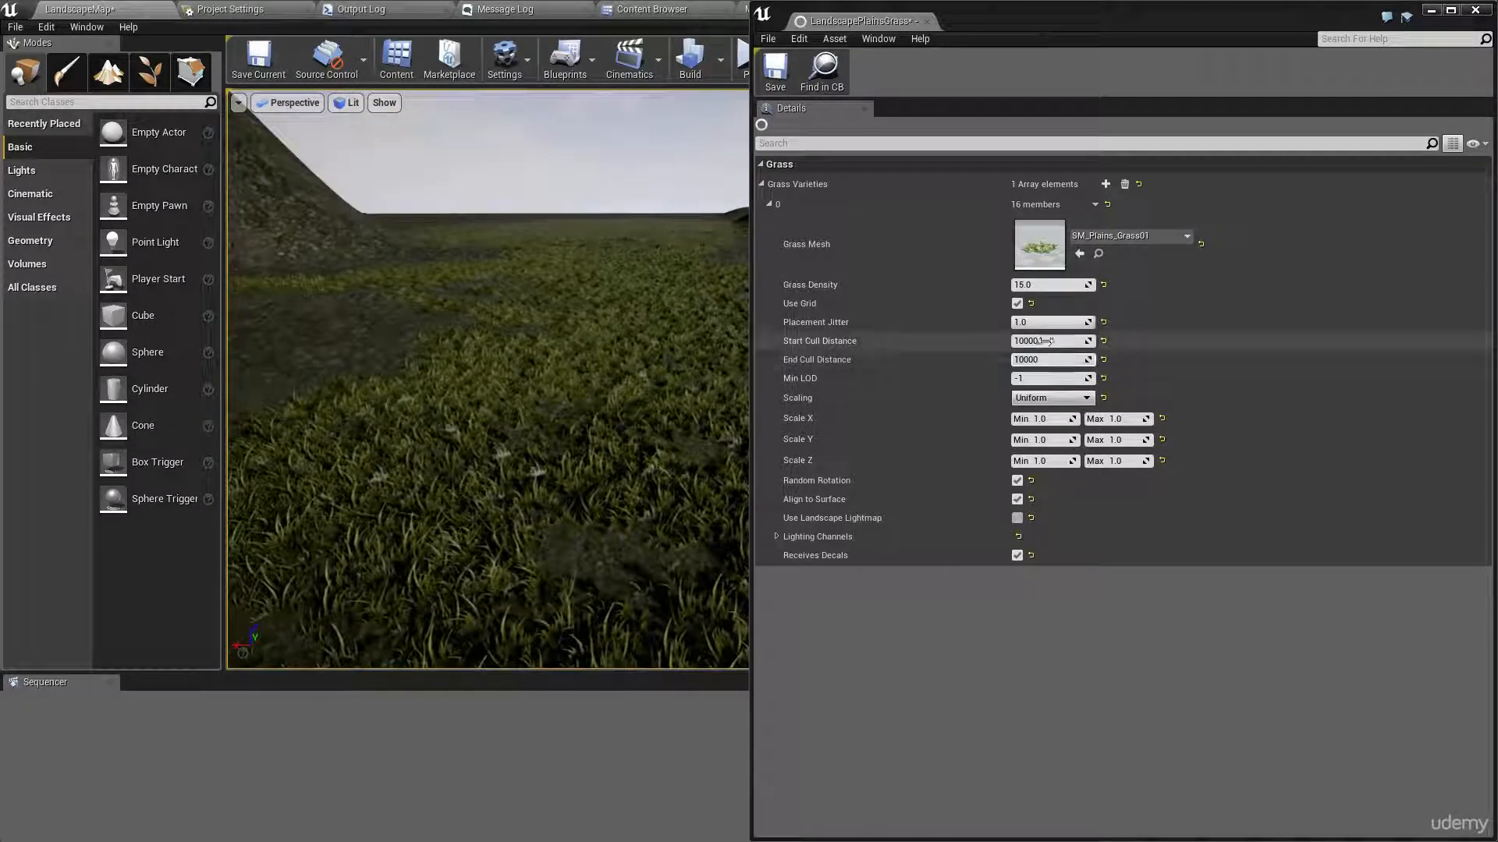
Set the Grass Density of the SM_Plains_Grass01 variety to 20 and its Start Cull Distance to 1000.
left_click(1049, 341)
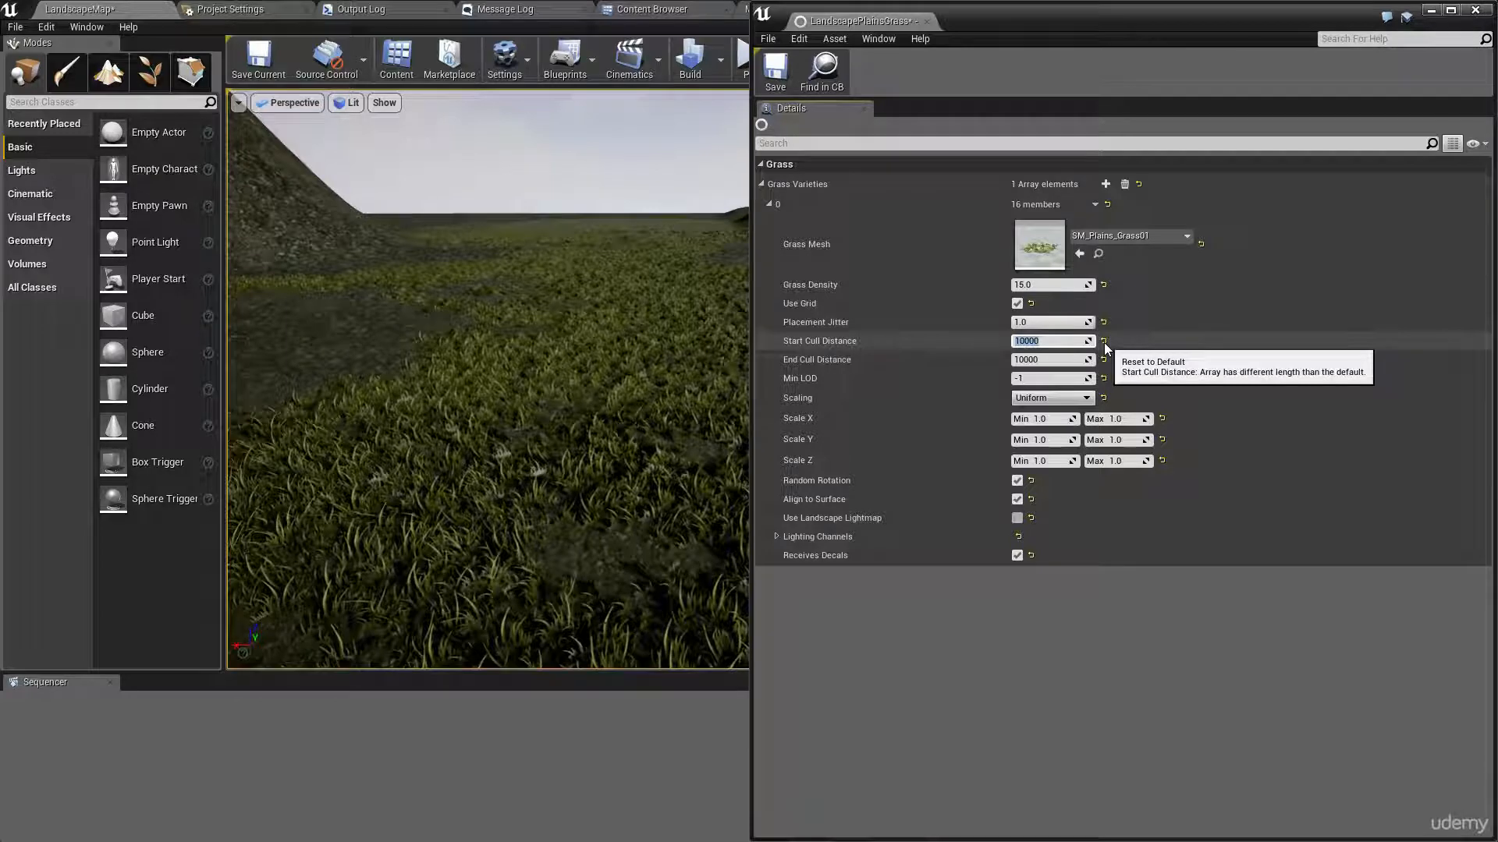
left_click(1032, 286)
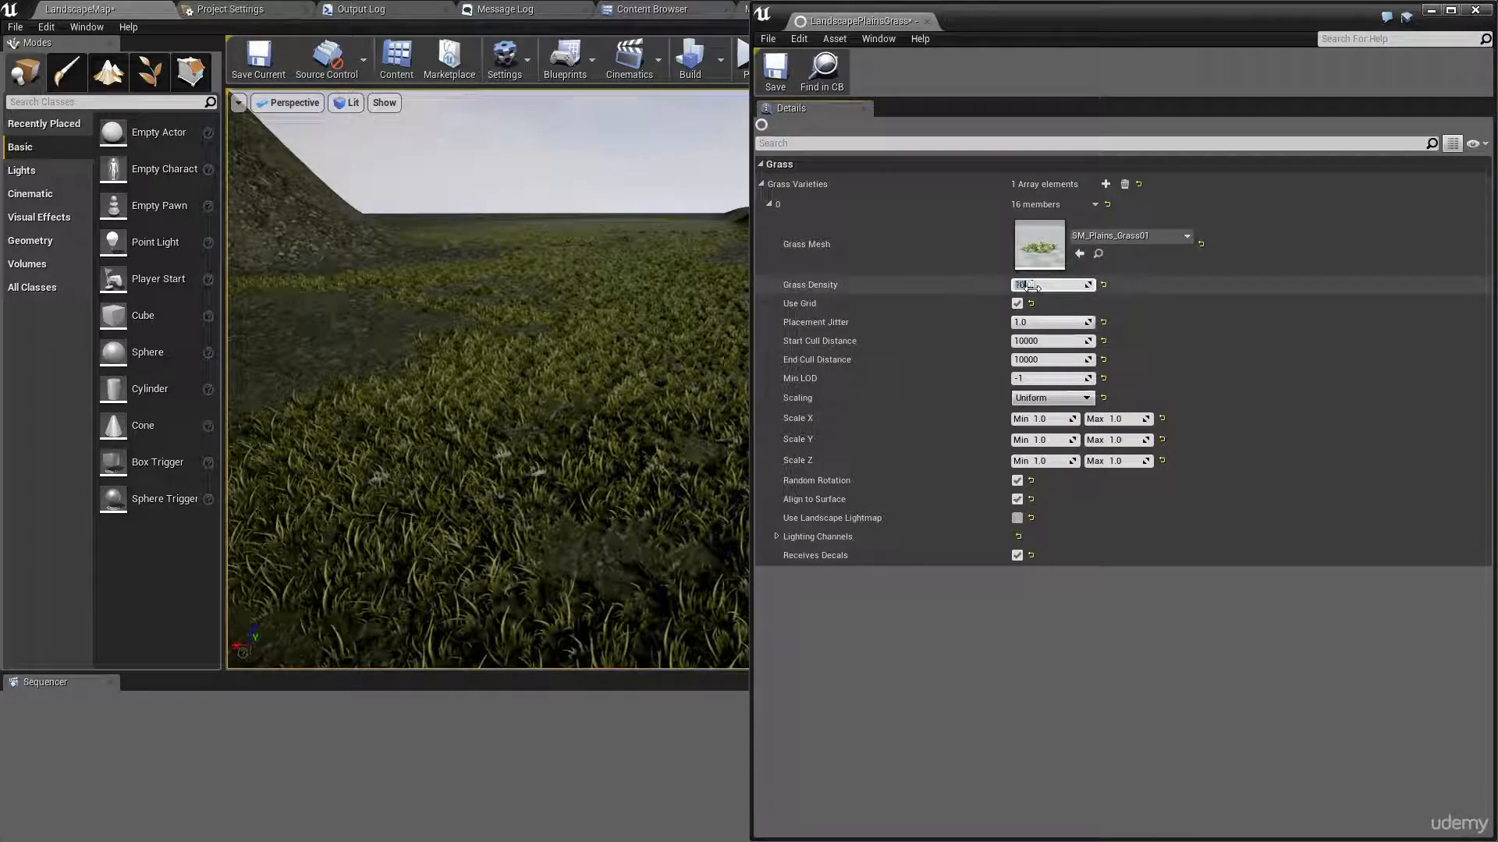
left_click(1047, 341)
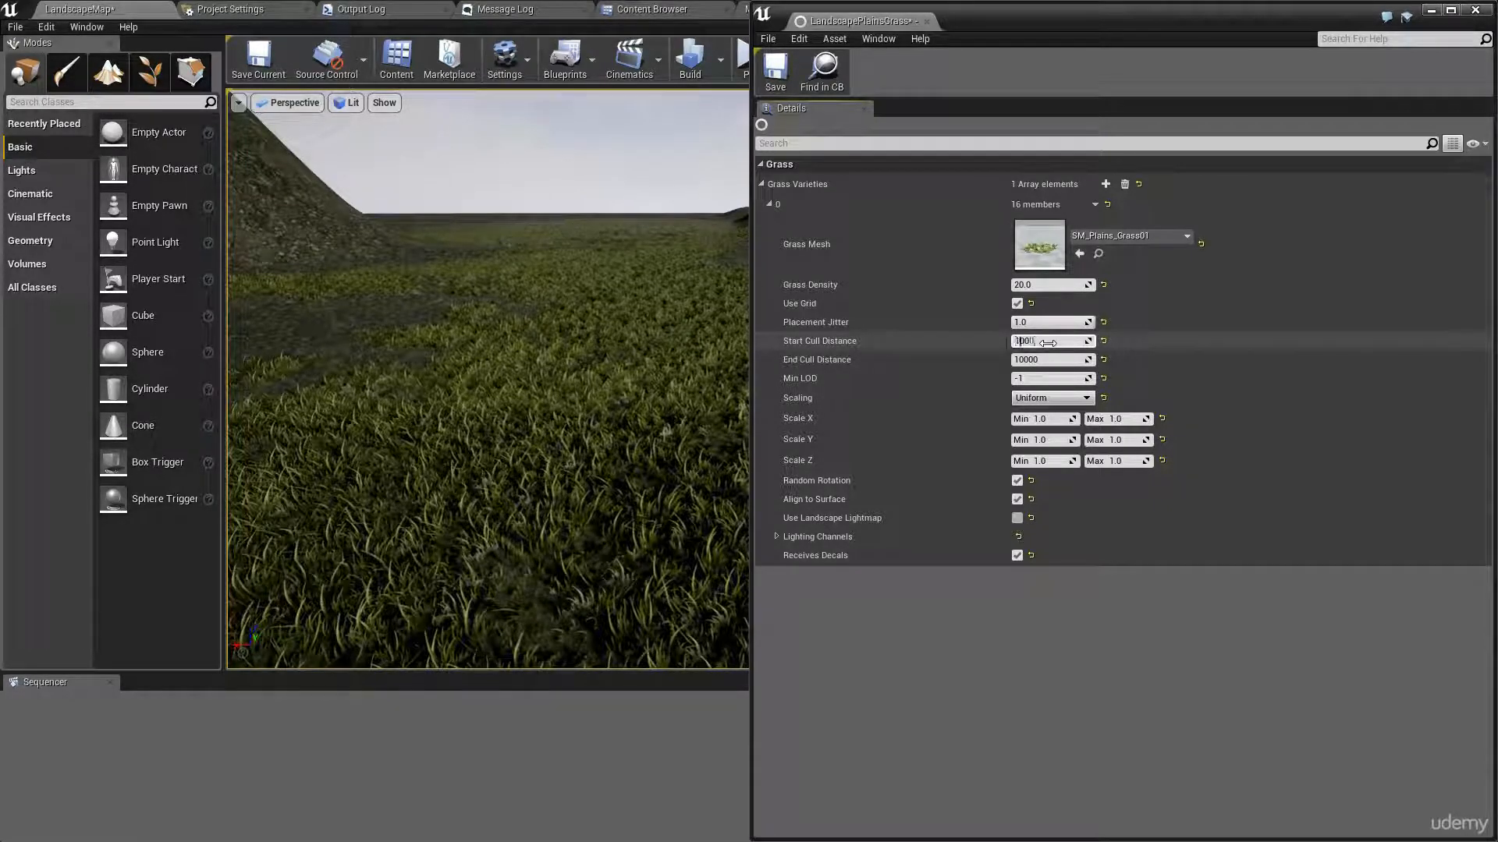
key("Return")
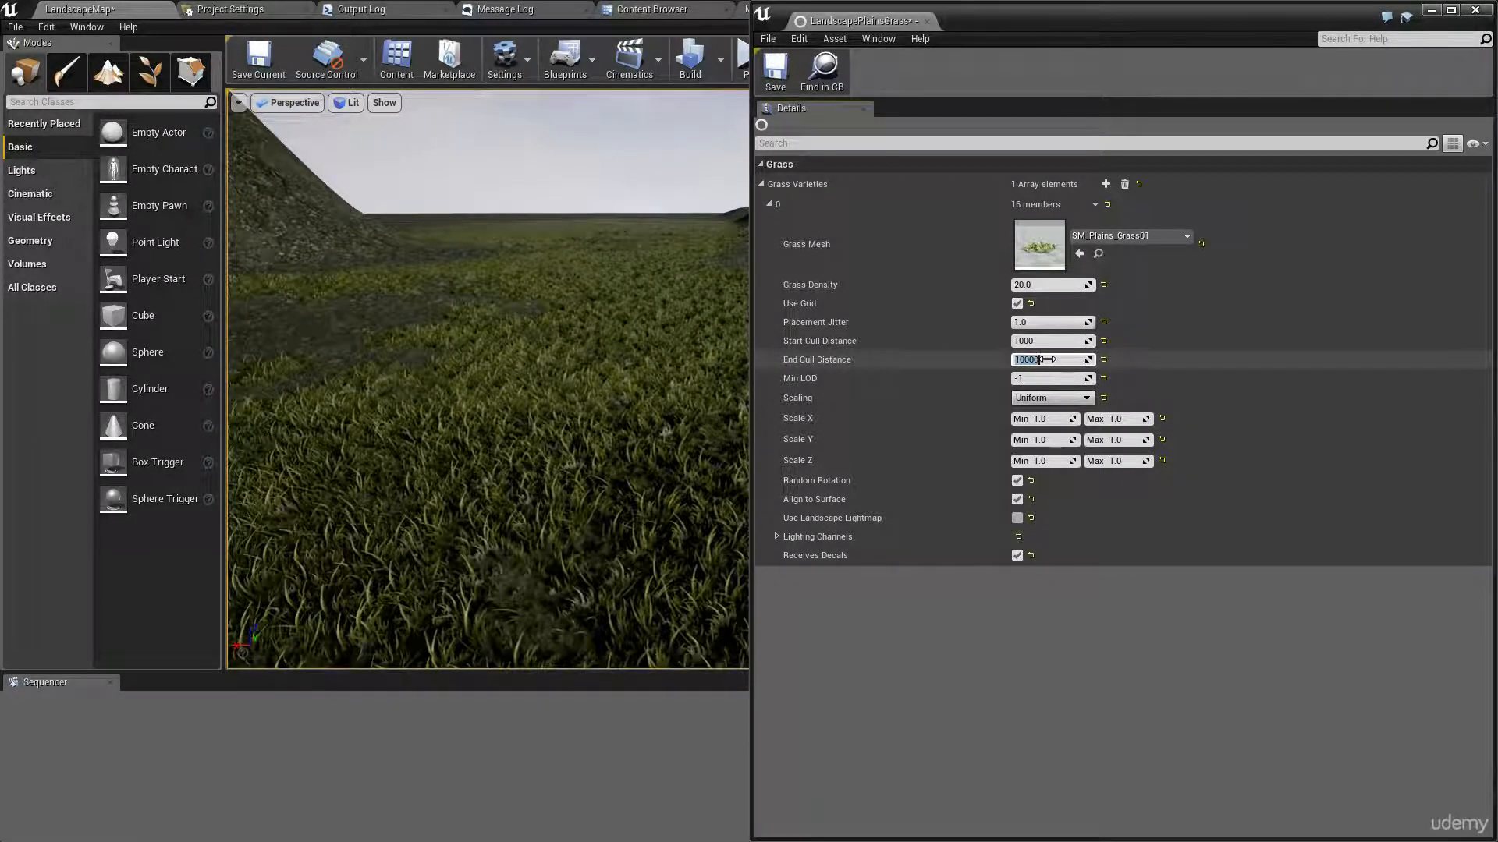
Try an End Cull Distance of 5000, set it to 10000, and check the grass in the level view.
left_click(1047, 360)
type("5000")
key("Return")
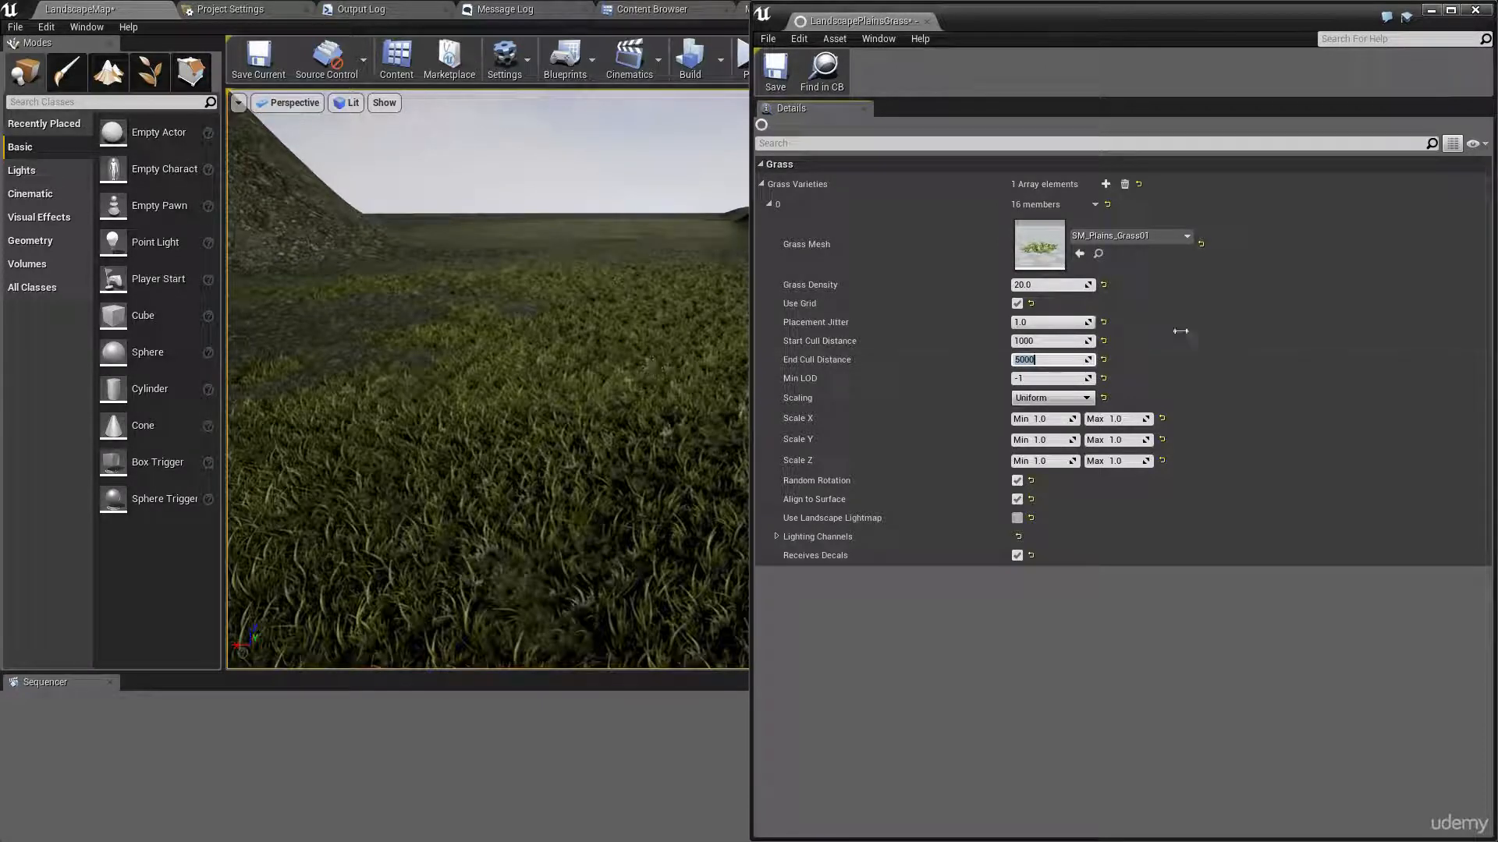
left_click(1211, 337)
key("Delete")
type("10")
key("Return")
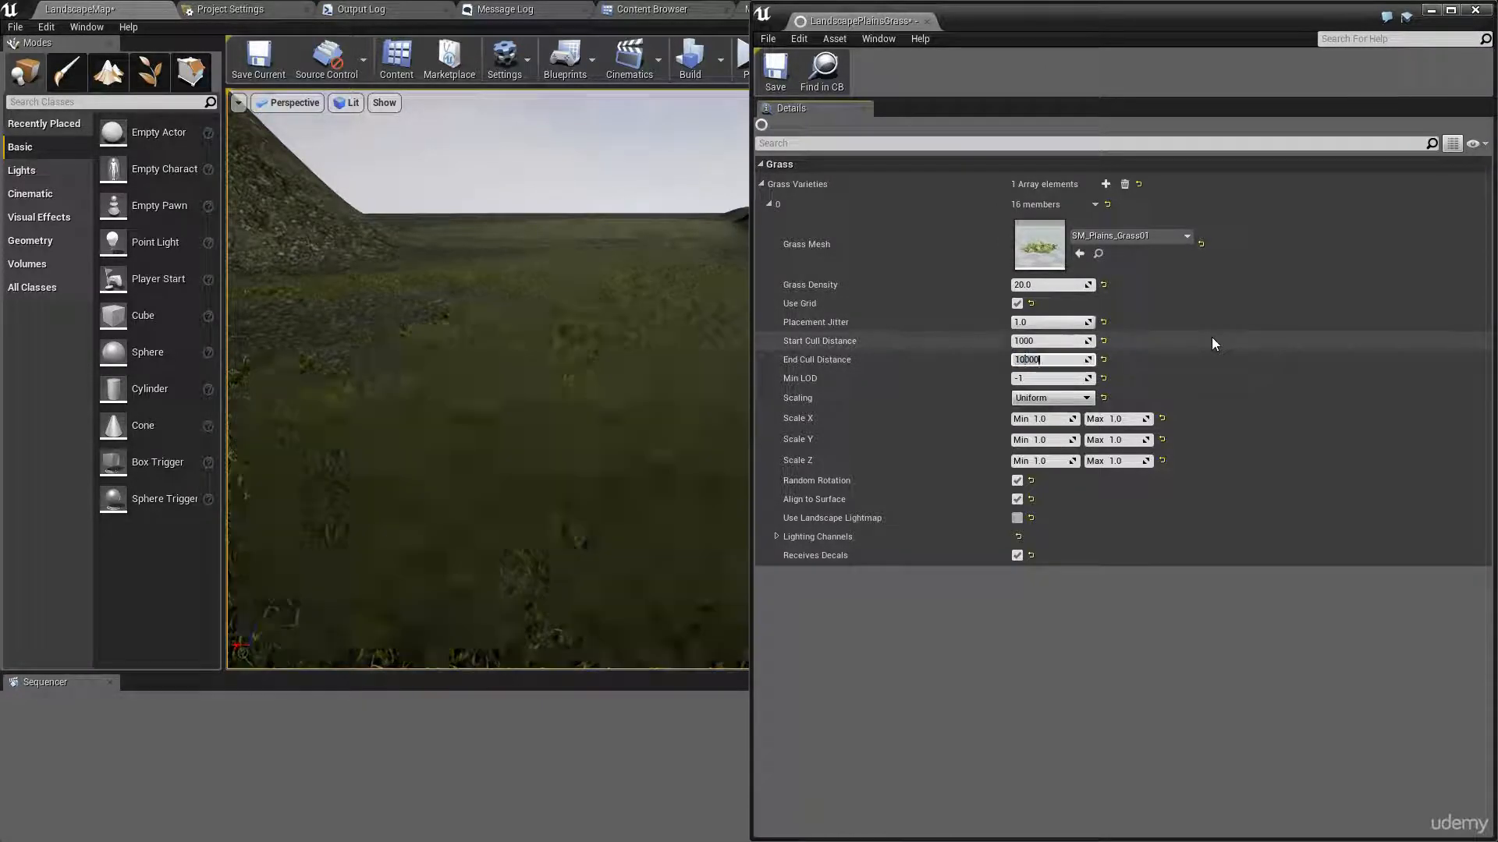
right_click_drag(704, 326, 604, 178)
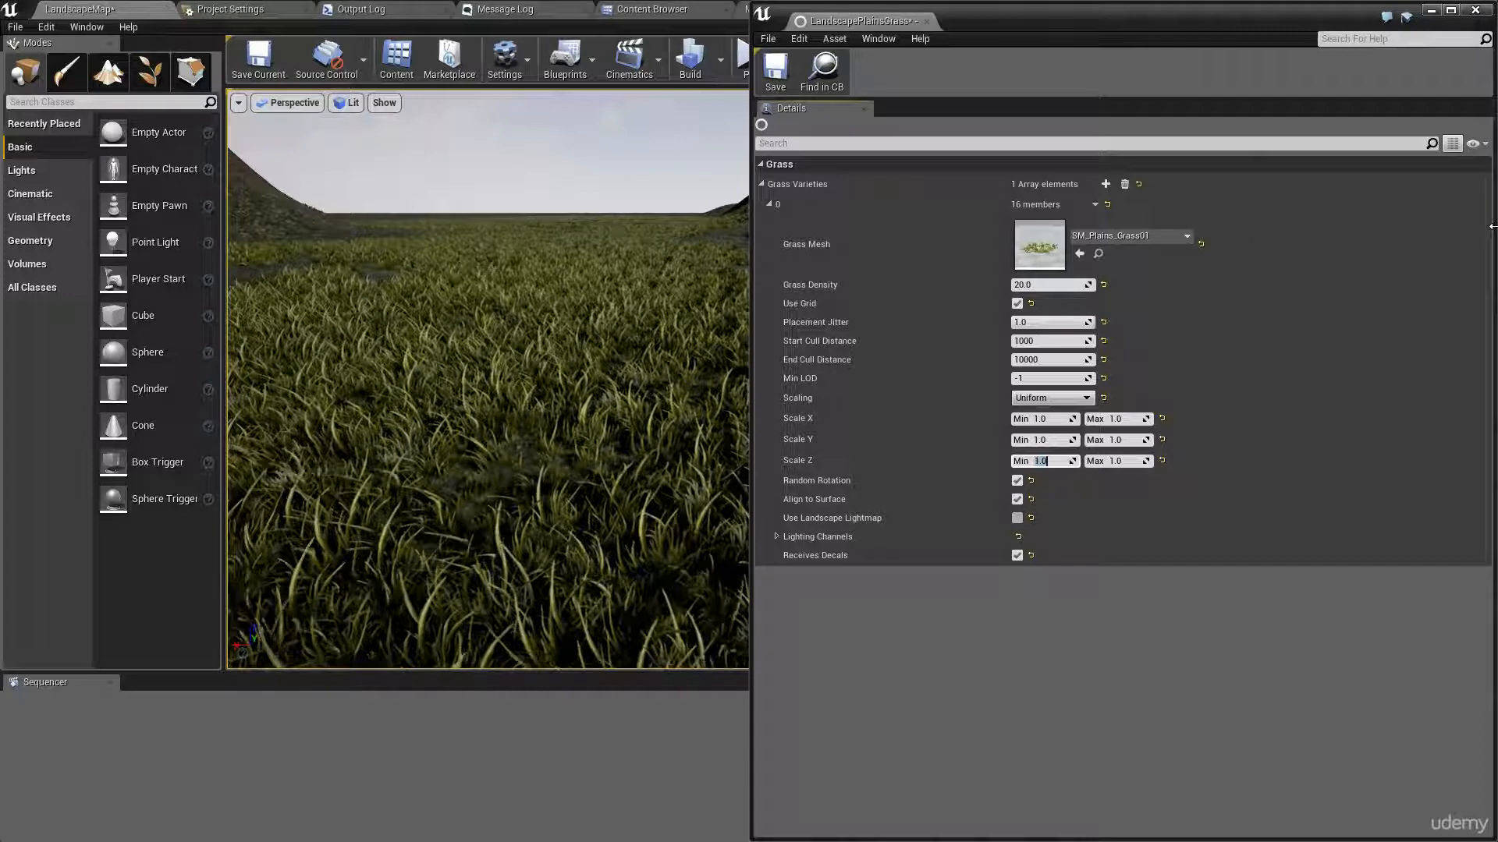
Set the grass variety's Scale Z range to a minimum of 0.8 and a maximum of 1.2, and inspect the grass.
type("0.8")
key("Return")
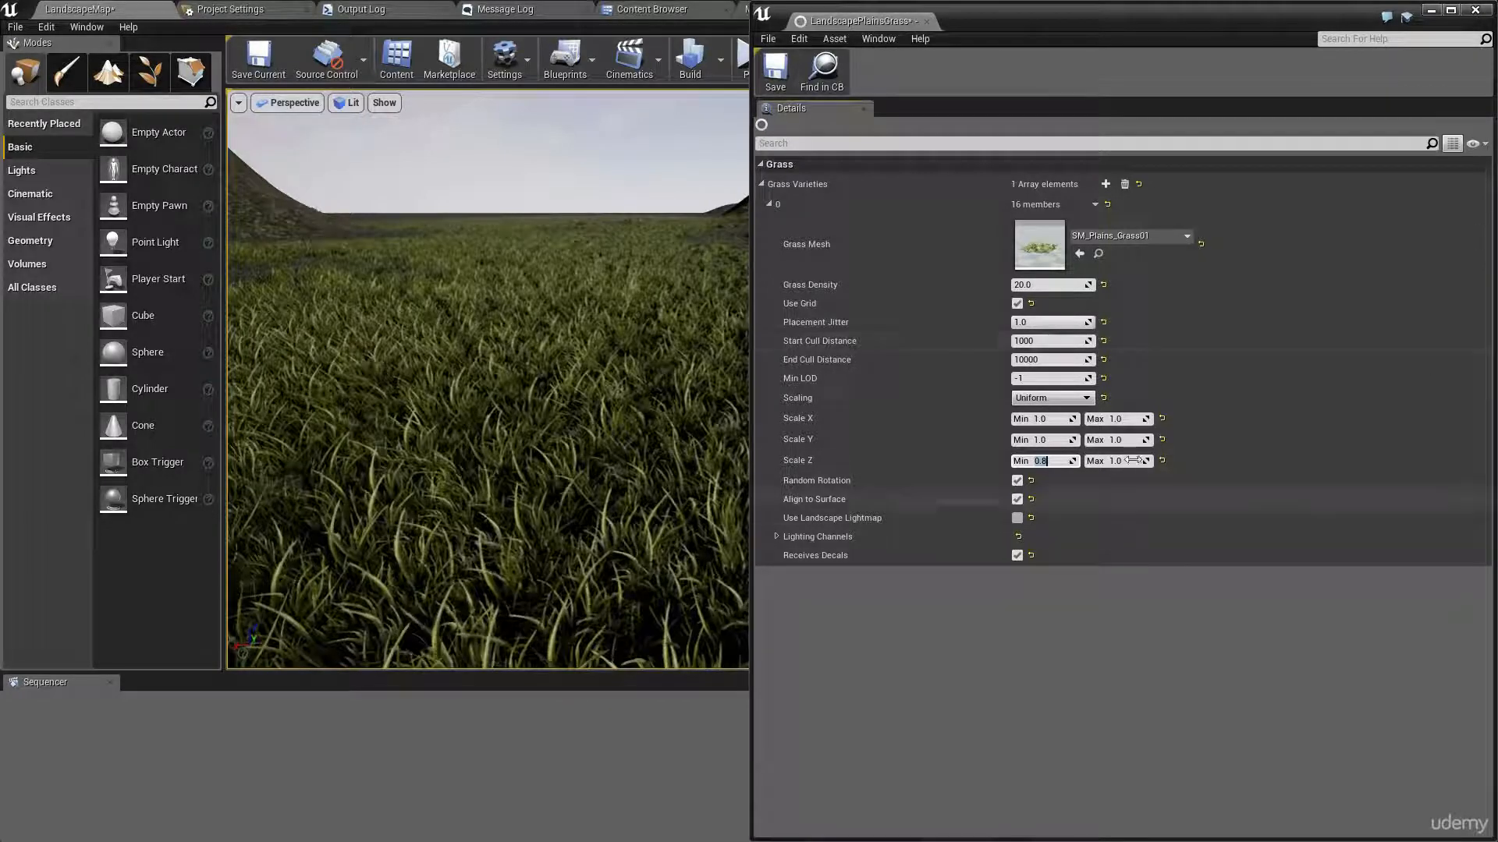
left_click(1117, 461)
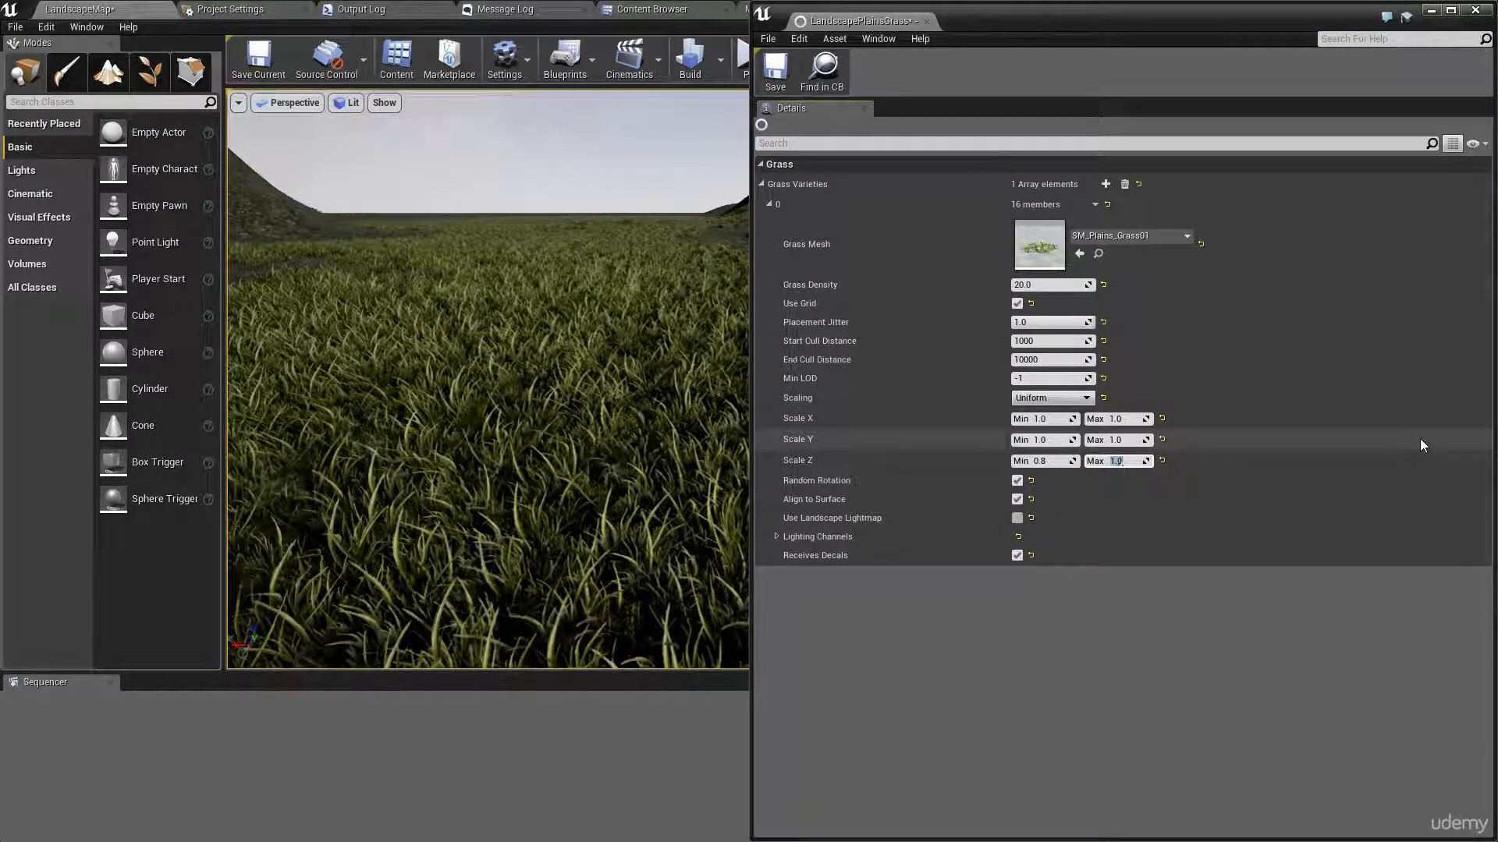
type("1.2")
key("Return")
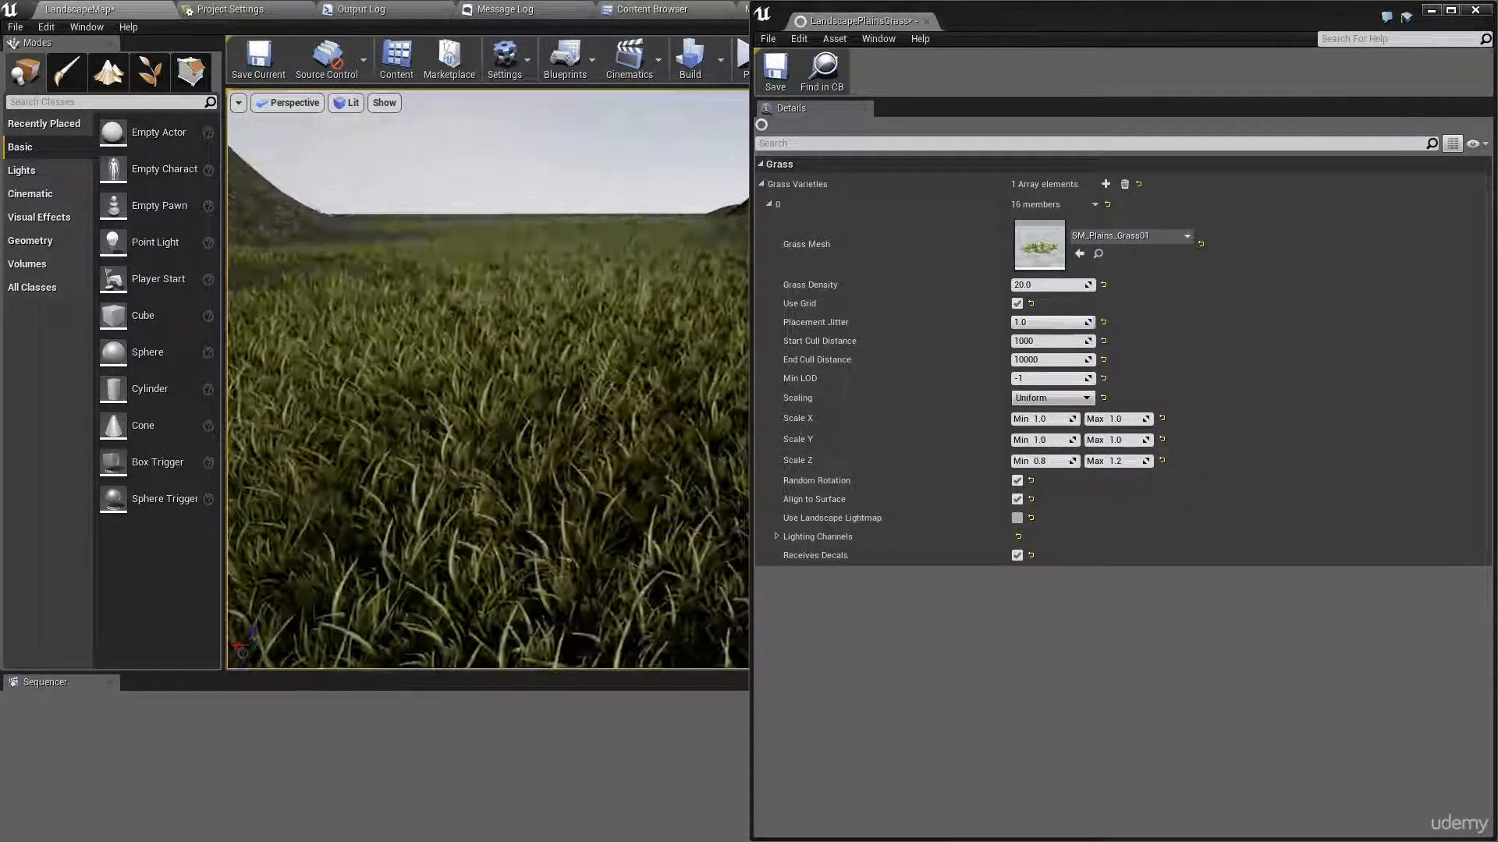
right_click_drag(488, 378, 577, 365)
right_click_drag(624, 414, 483, 407)
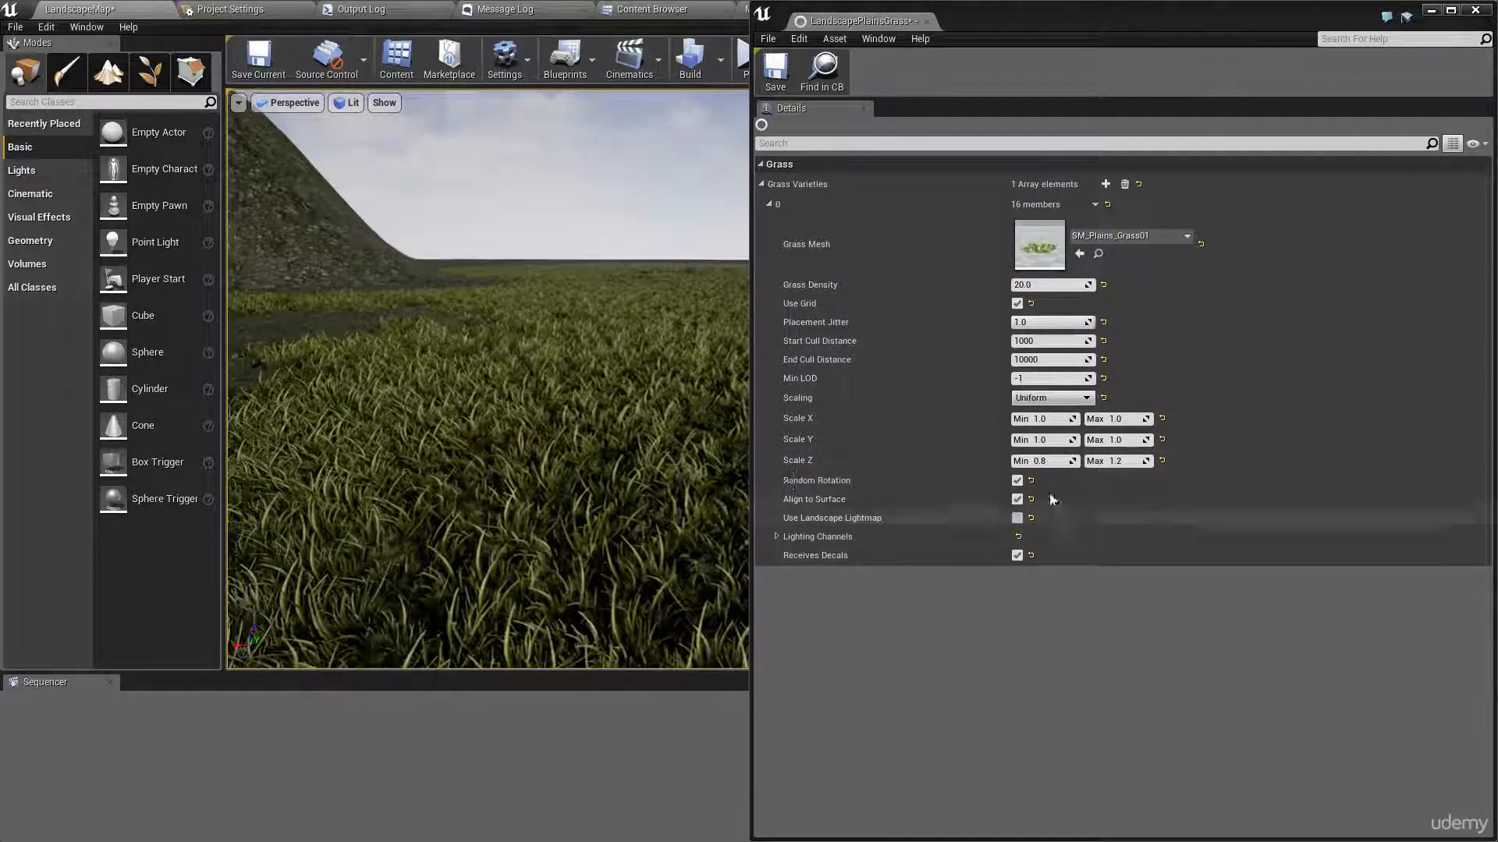
Try Scale Z maximums of 2 and 5 for the grass, and return the maximum to 1.2.
left_click(1116, 461)
type("2")
key("Return")
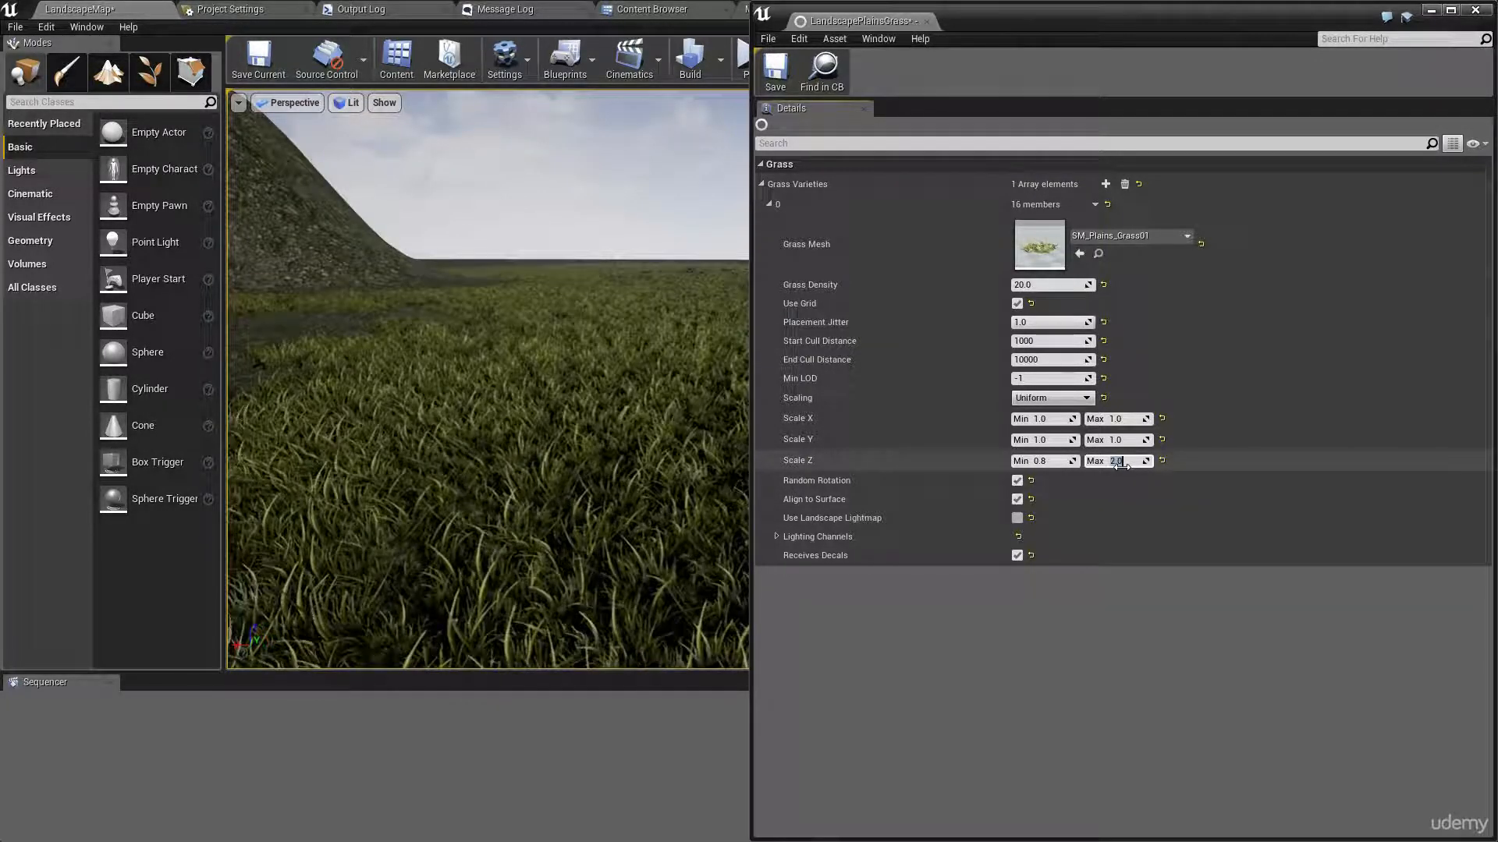
type("5")
key("Return")
type("1")
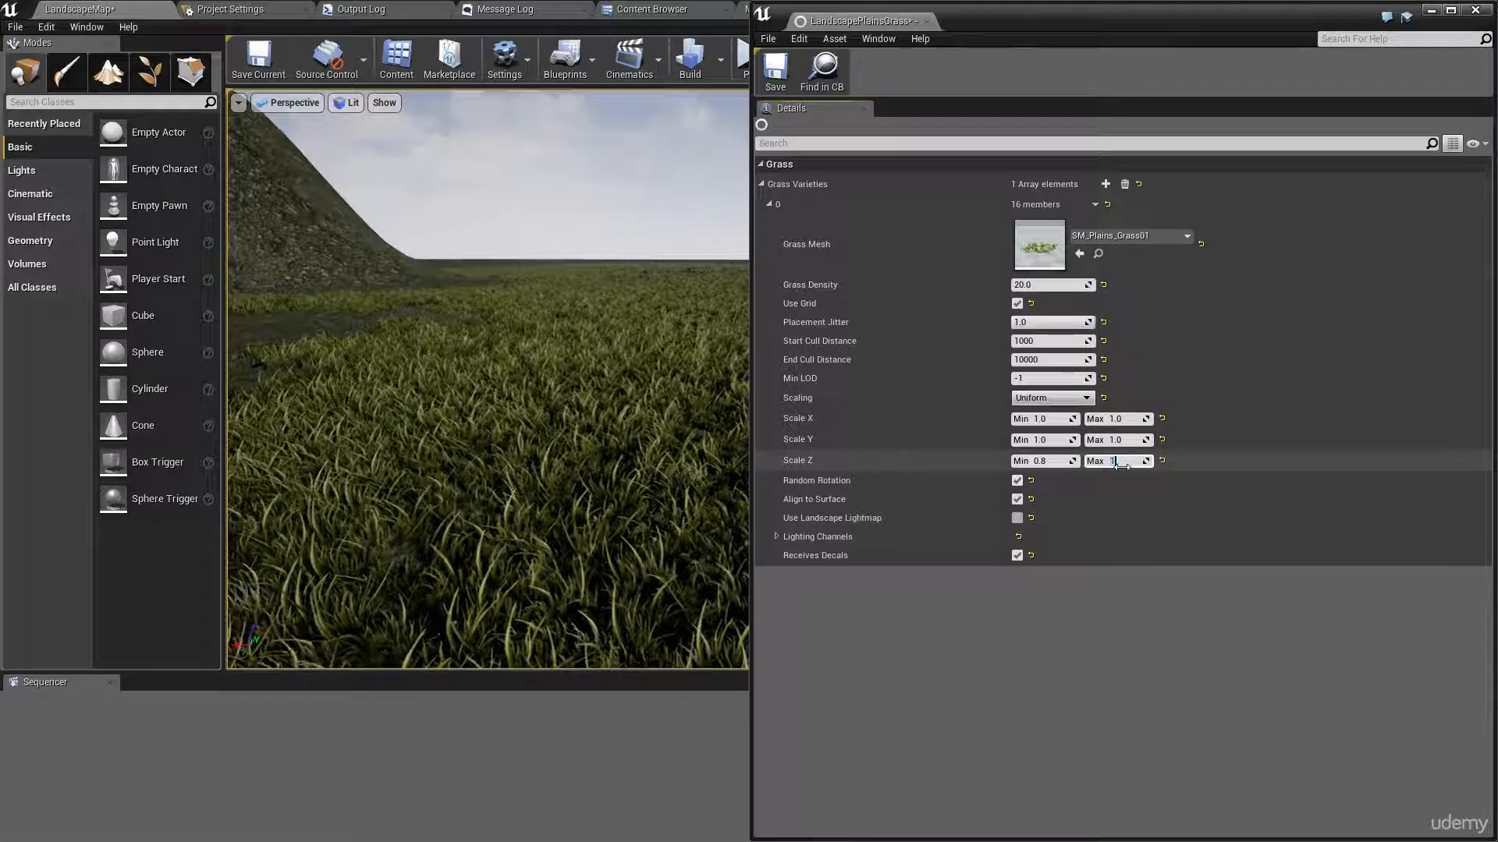
type(".2")
key("Return")
Try Free scaling on the grass variety, then set Scaling to Lock XY and inspect the blades up close.
left_click(1075, 398)
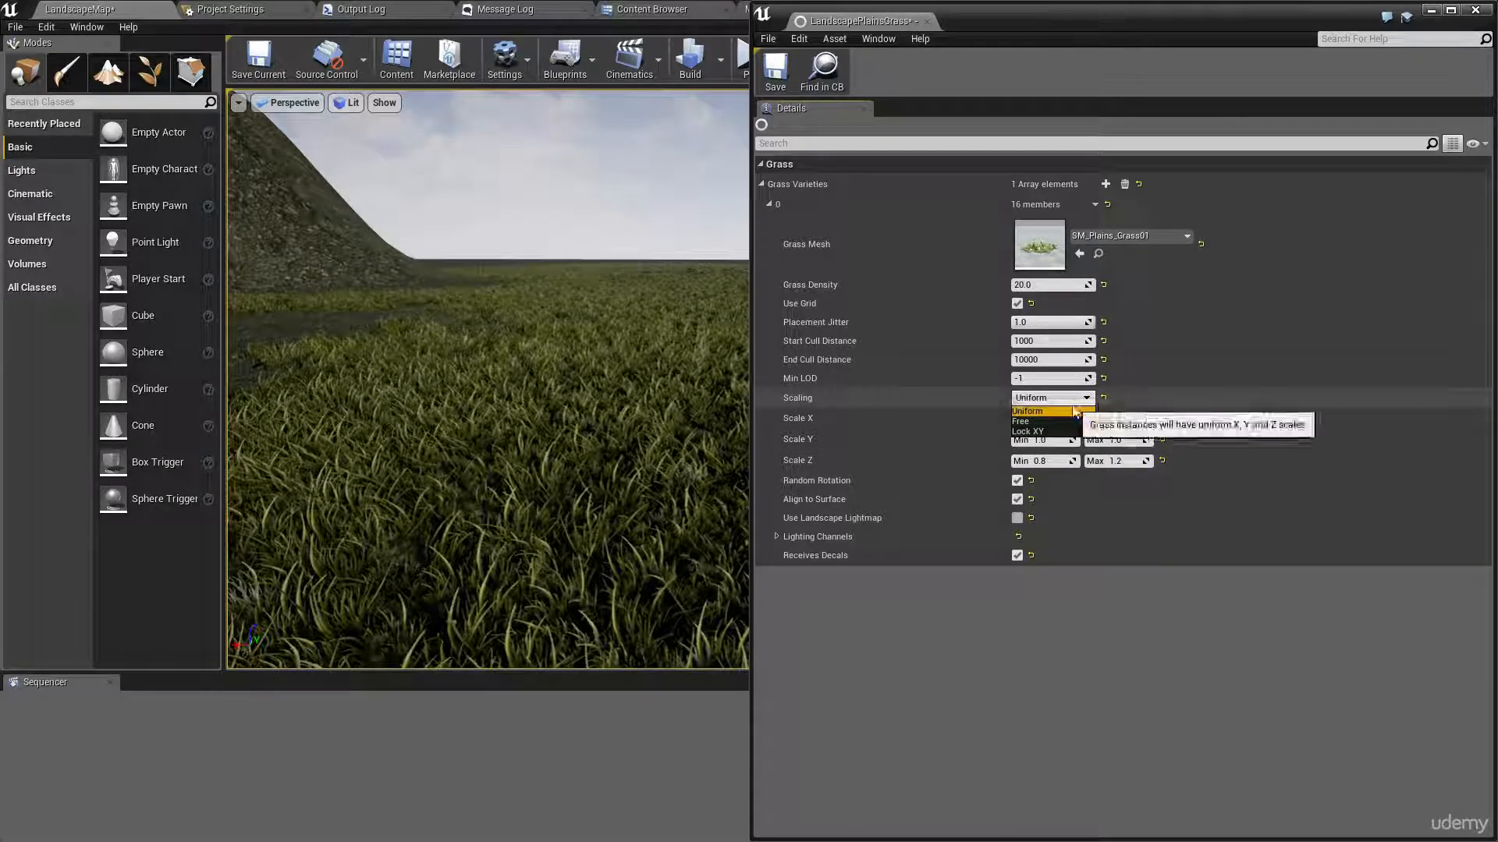
left_click(1026, 422)
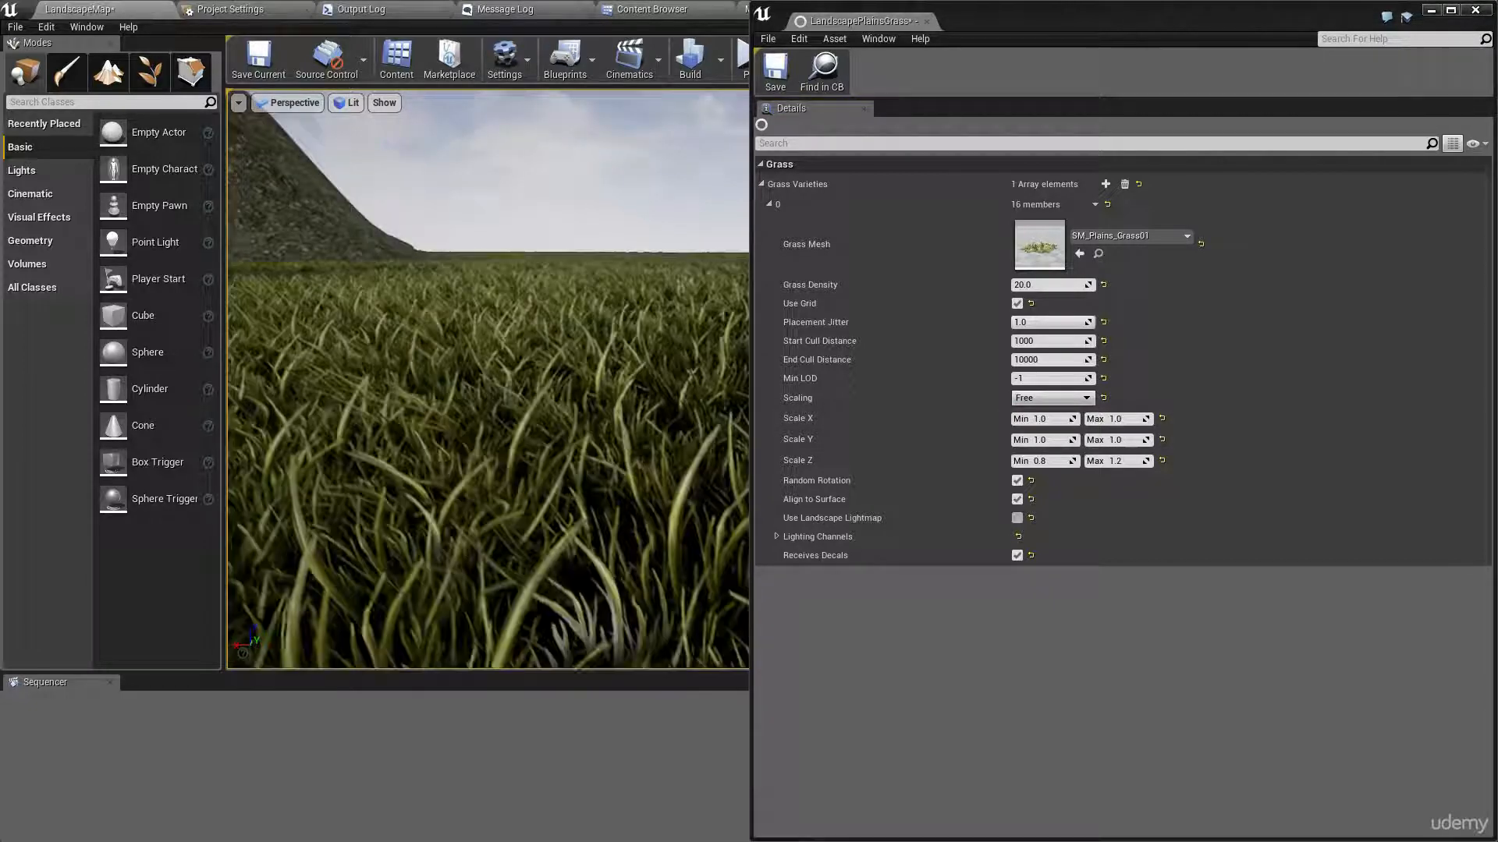
left_click(1049, 398)
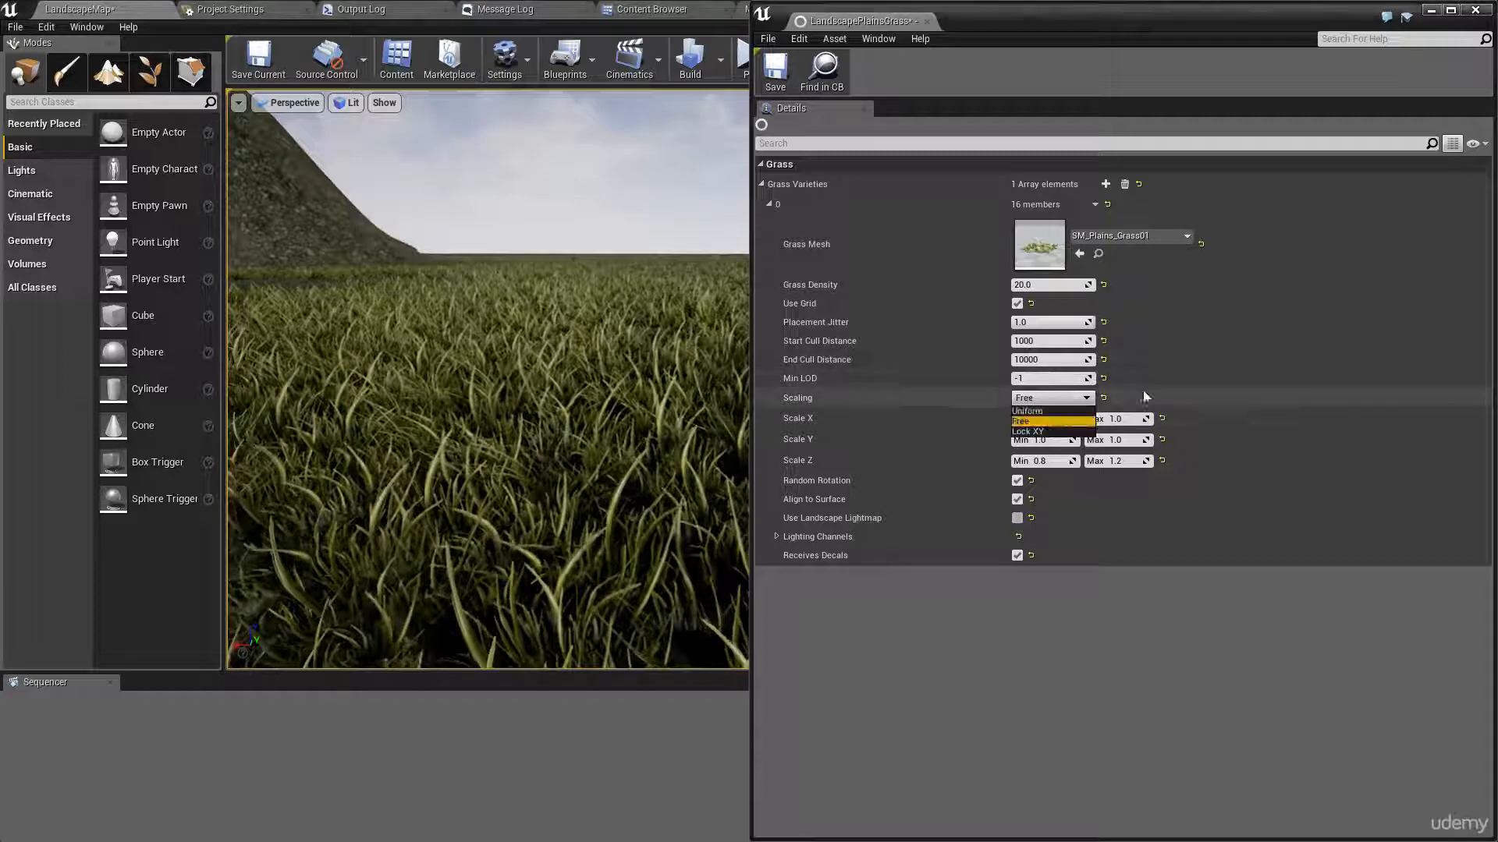
left_click(1028, 432)
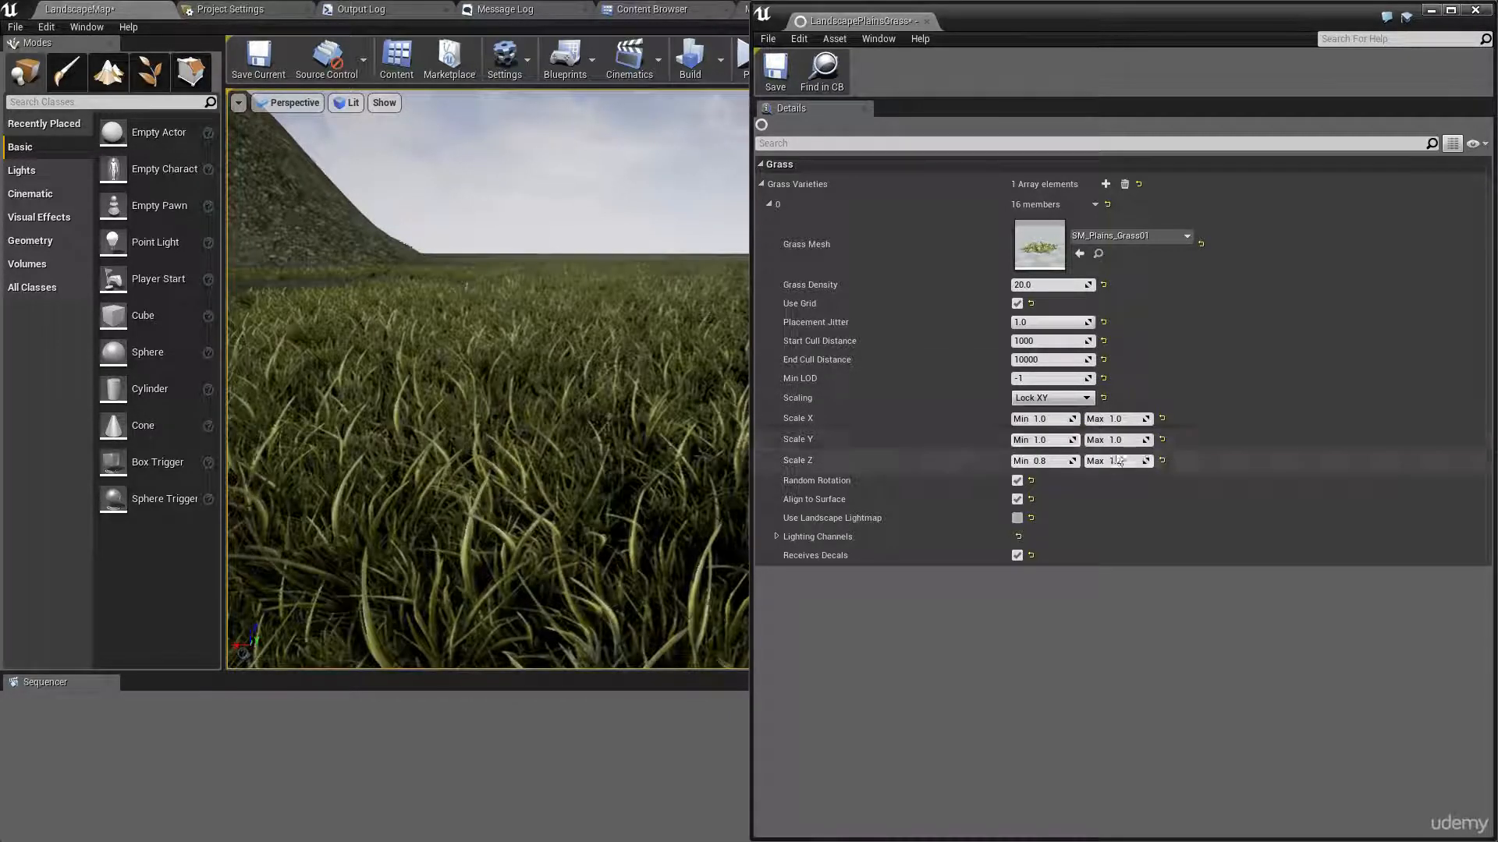
right_click_drag(654, 249, 654, 275)
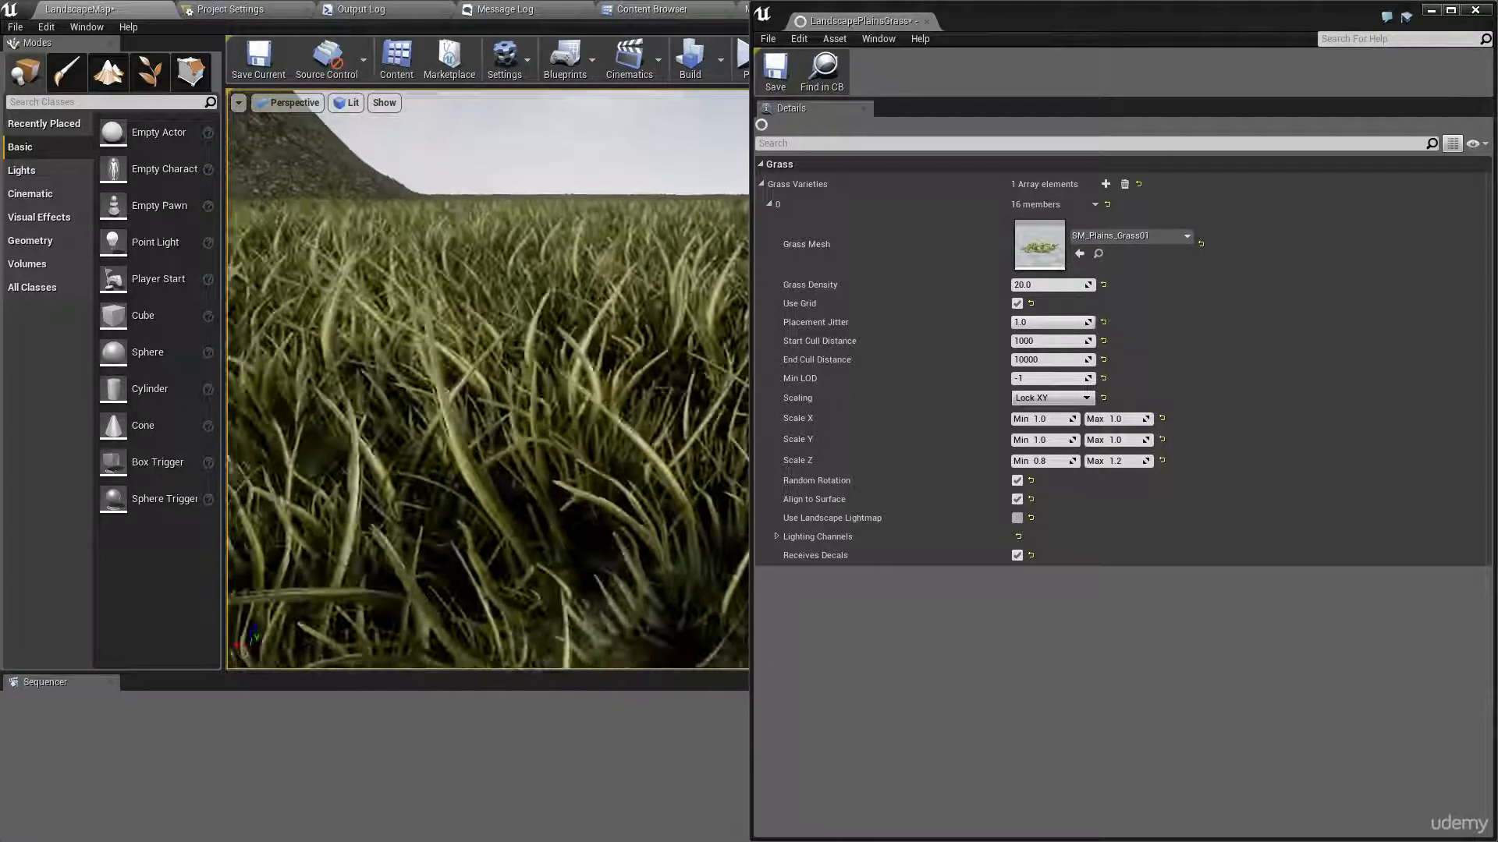
right_click_drag(654, 274, 616, 260)
Try Scale Z maximums of about 200 and 5, checking the grass height in the level.
left_click_drag(1125, 462, 1201, 462)
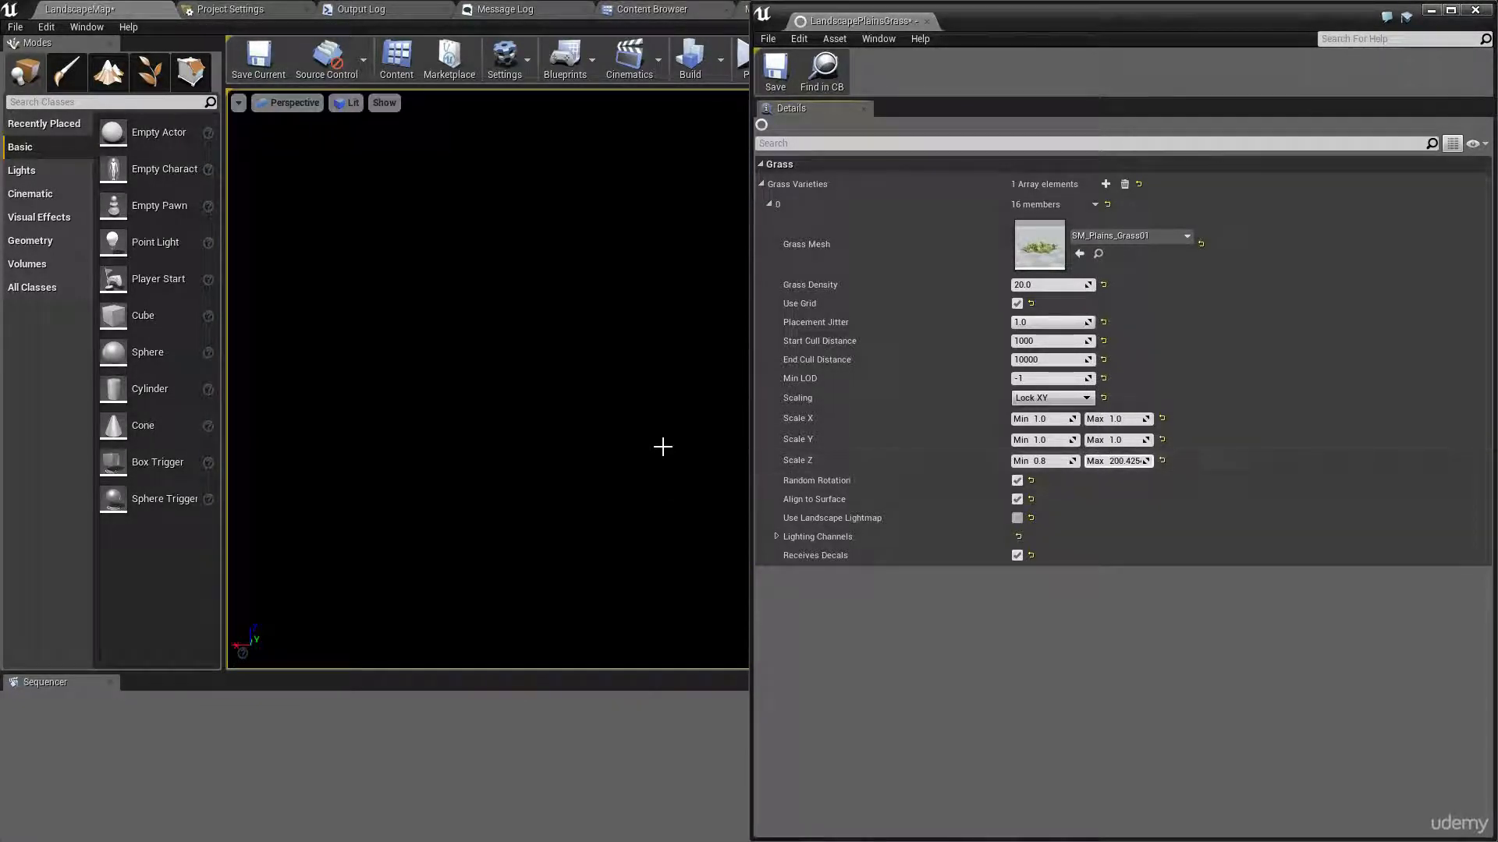
right_click_drag(617, 259, 588, 435)
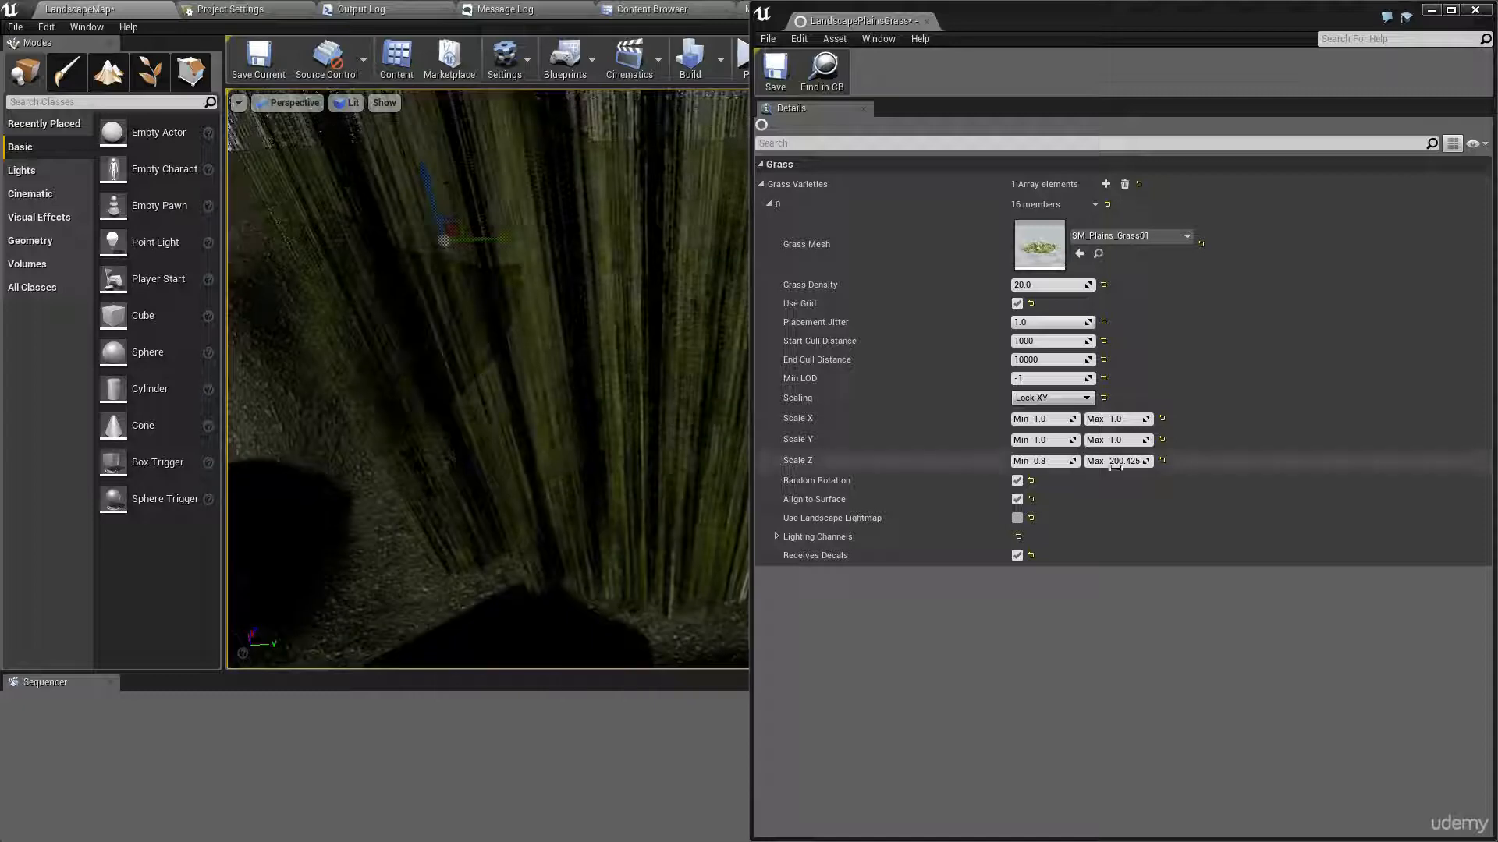
type("5")
key("Return")
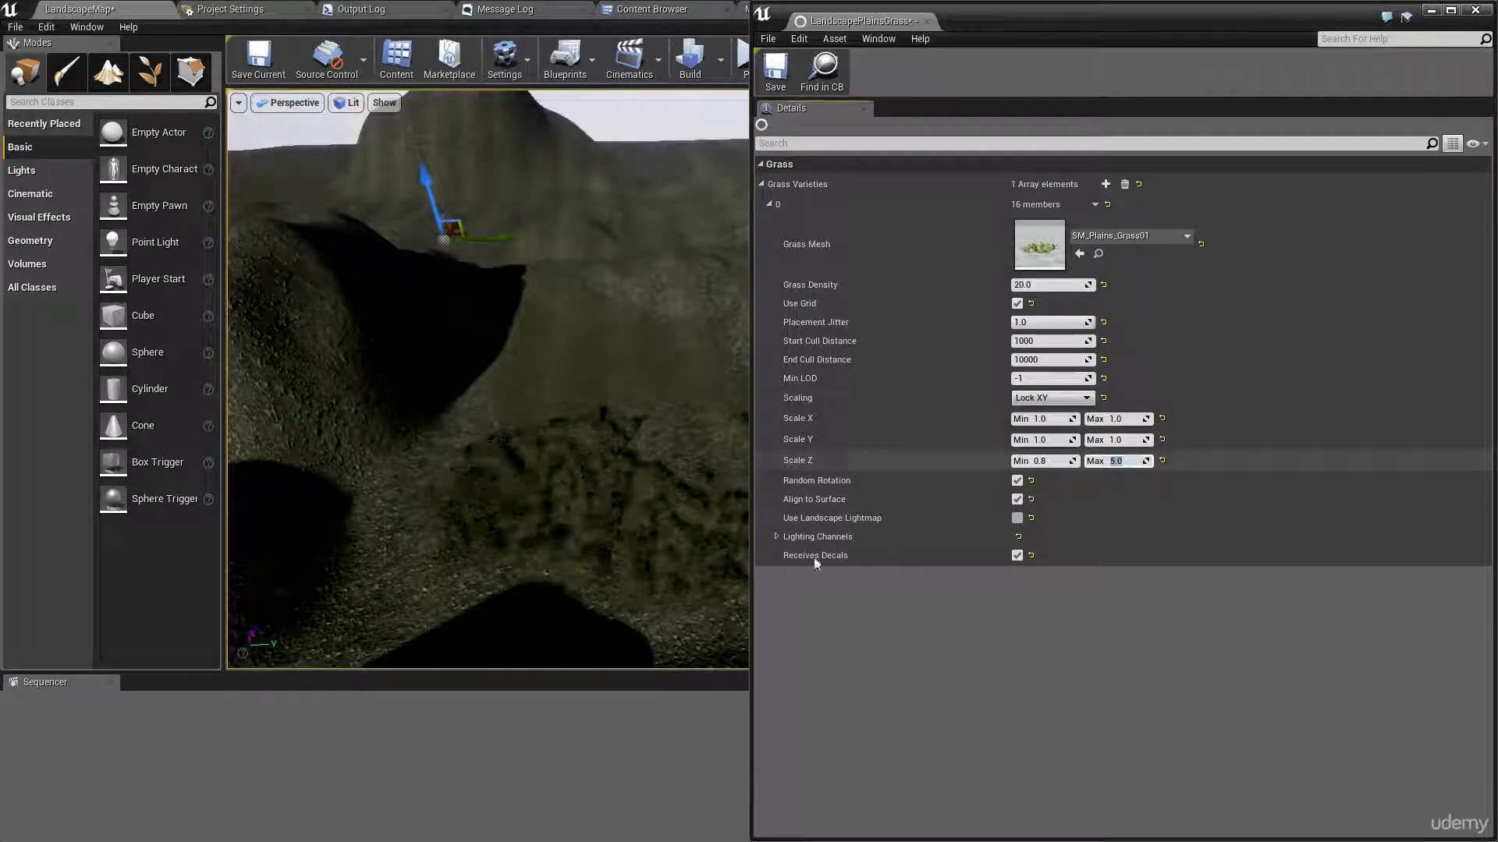
right_click_drag(656, 500, 819, 488)
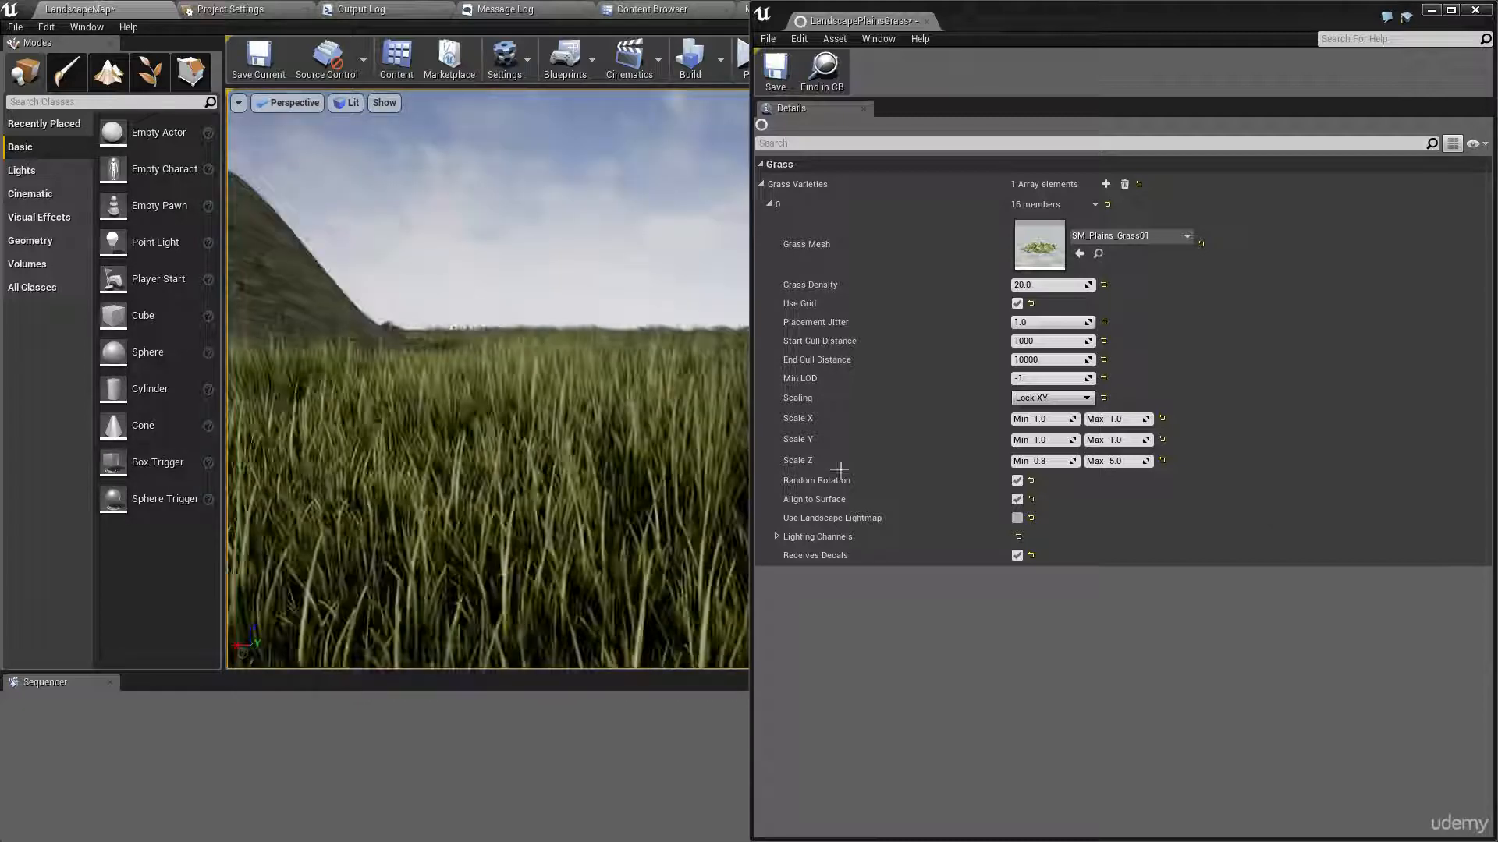
Set the grass variety's Scale Z maximum to 1.25 and inspect the grass up close.
left_click(1112, 462)
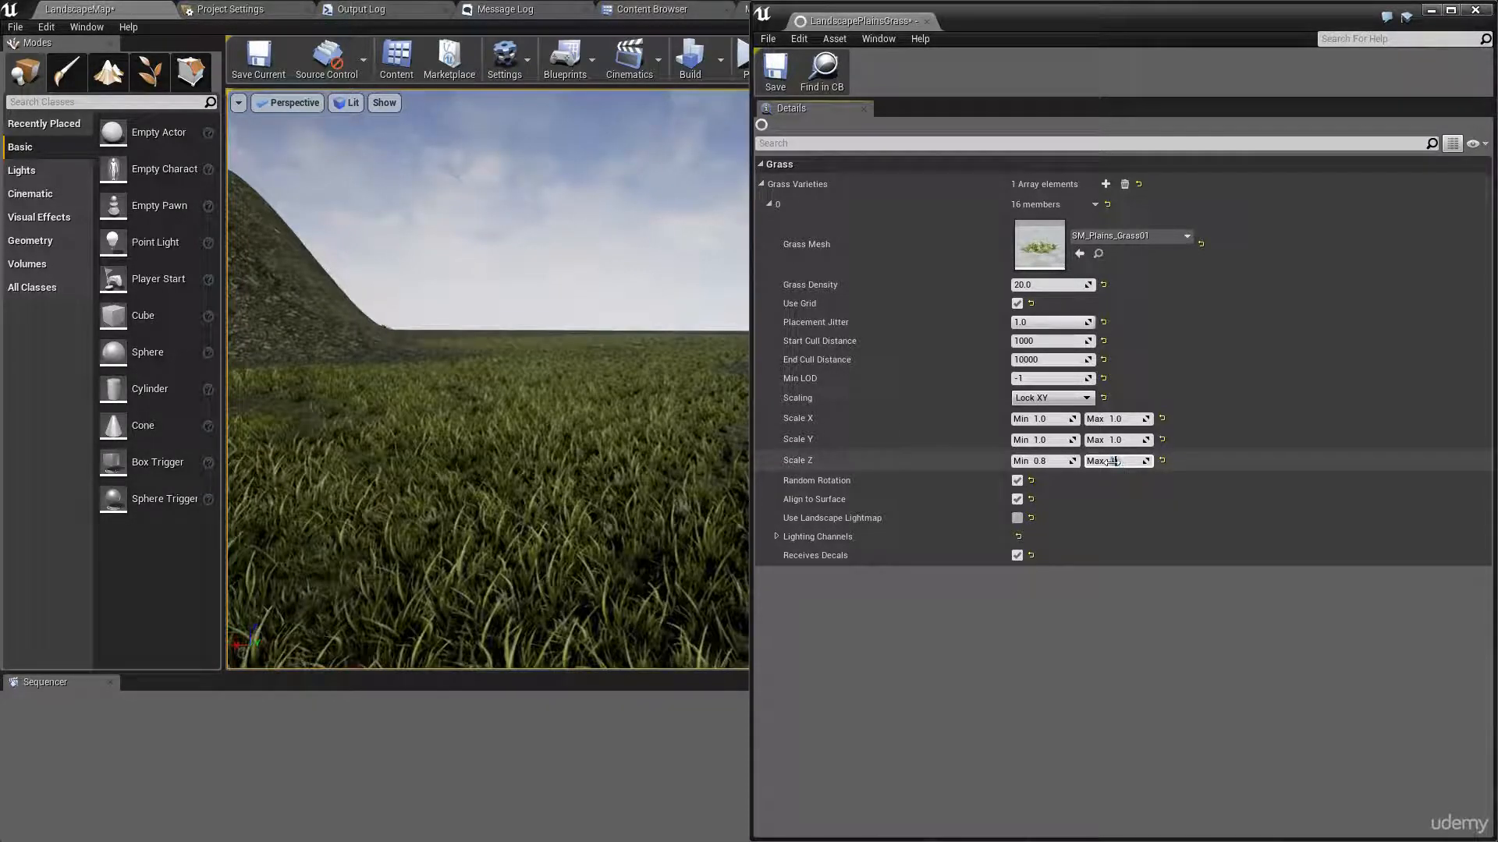
type("1.25")
key("Return")
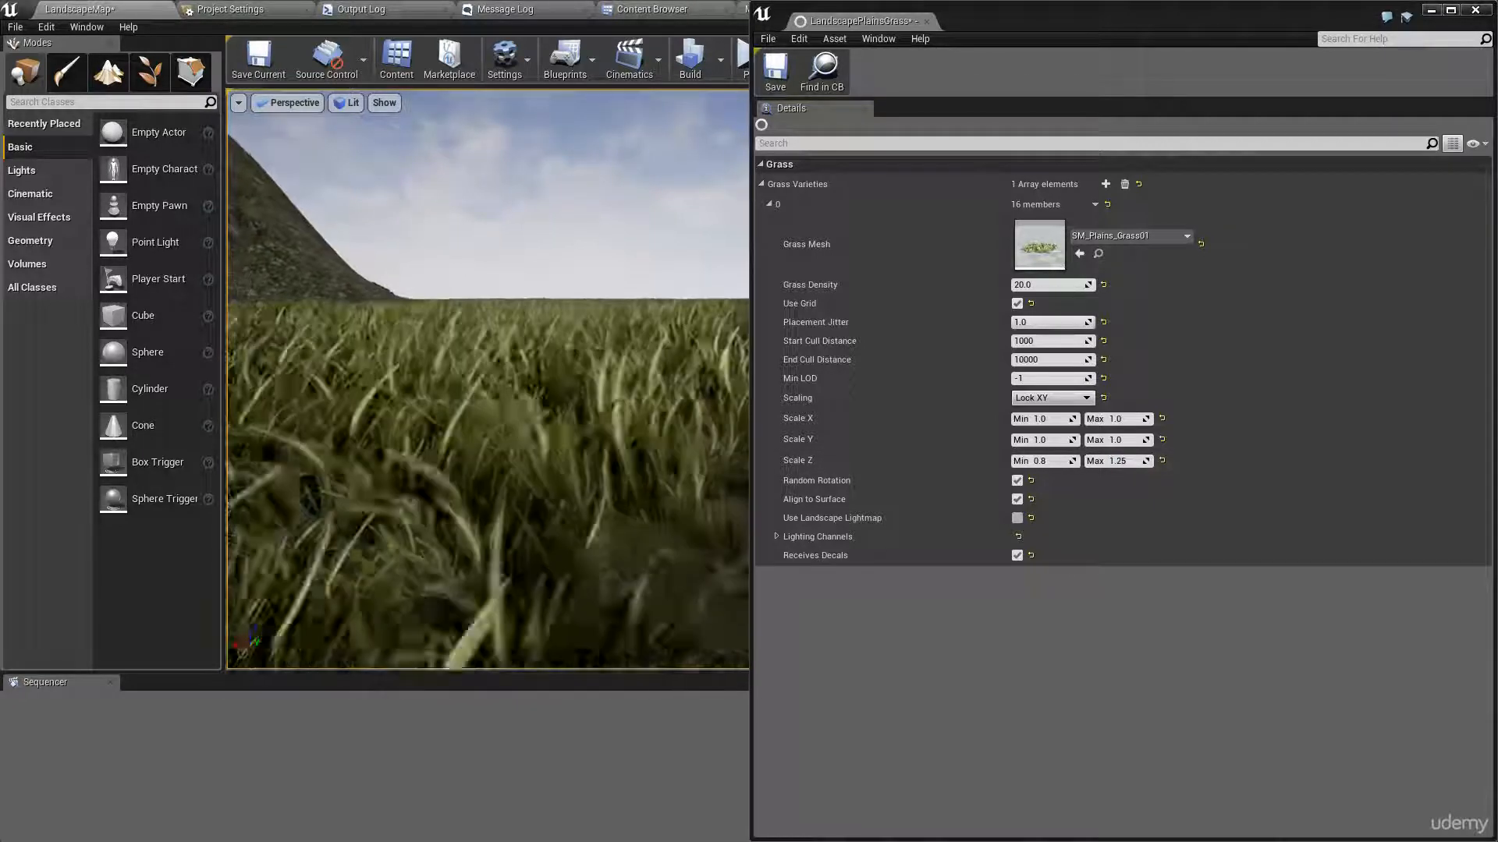
right_click_drag(392, 507, 328, 506)
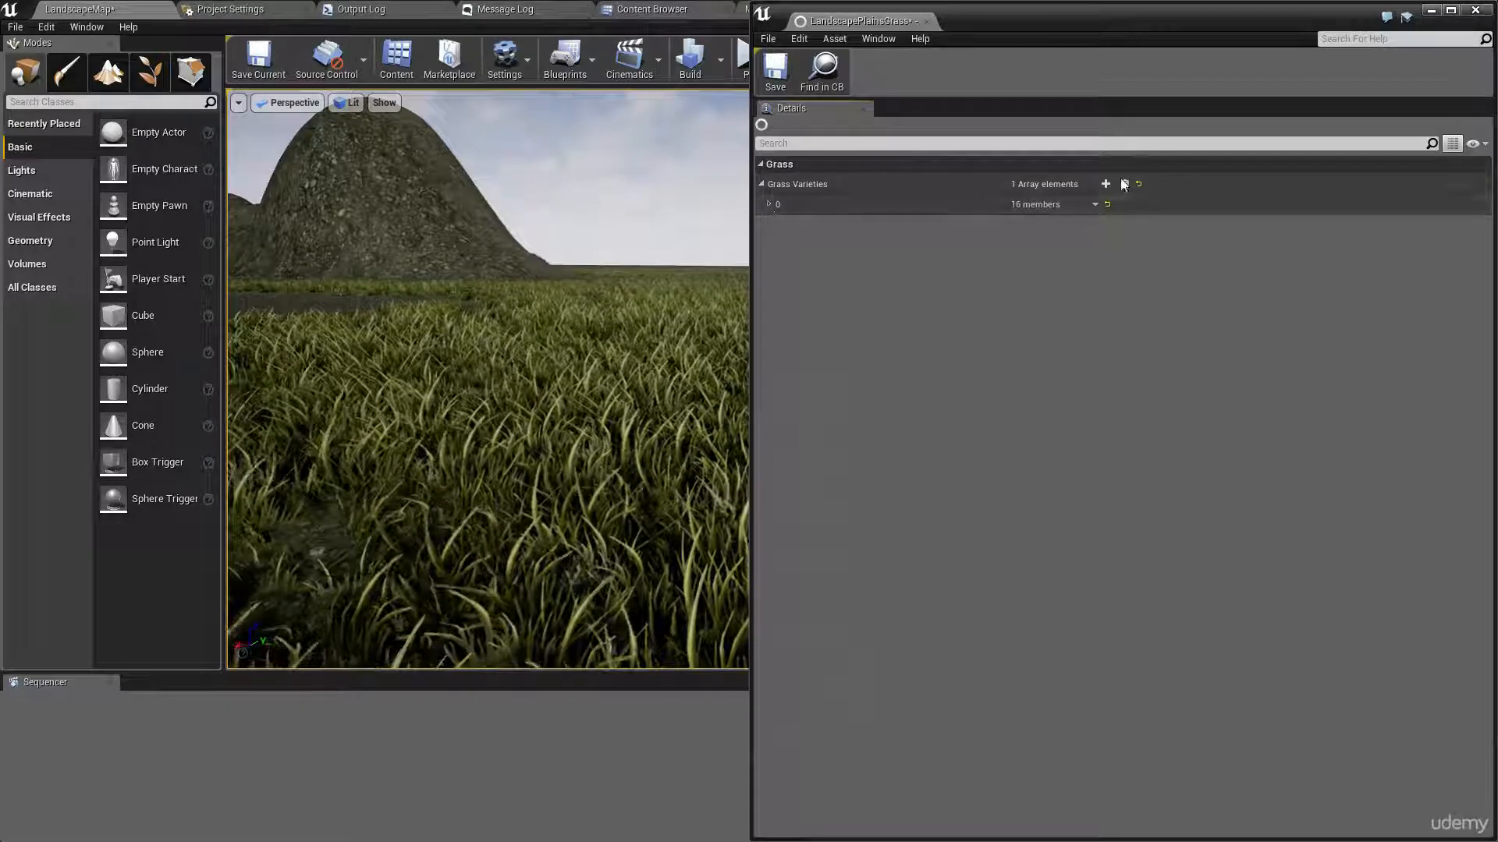
Duplicate grass variety 0 and assign the SM_Plains_Fern01 mesh to the copy.
left_click(1095, 204)
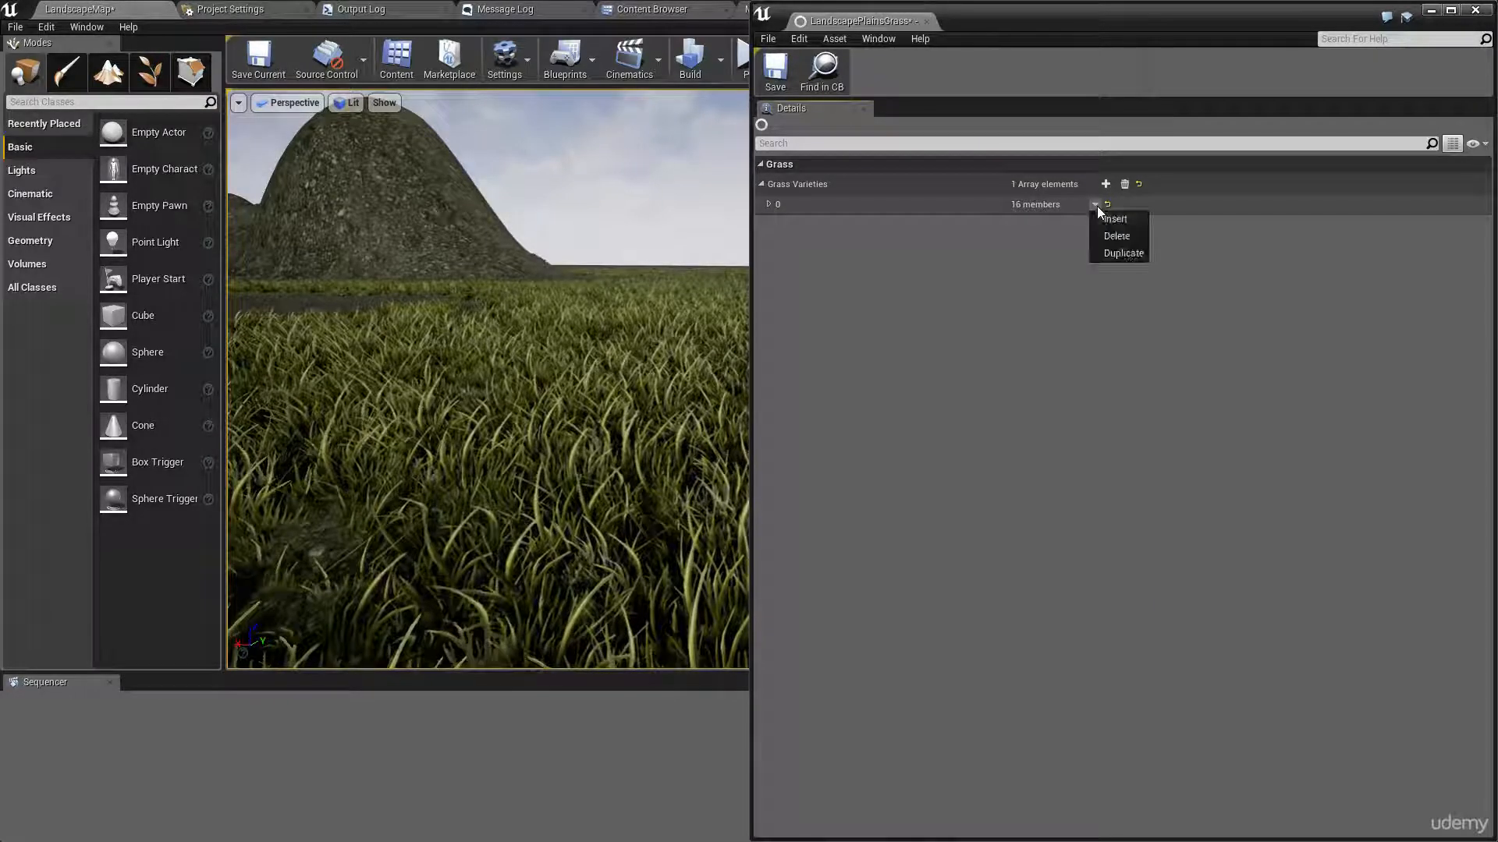
left_click(1097, 255)
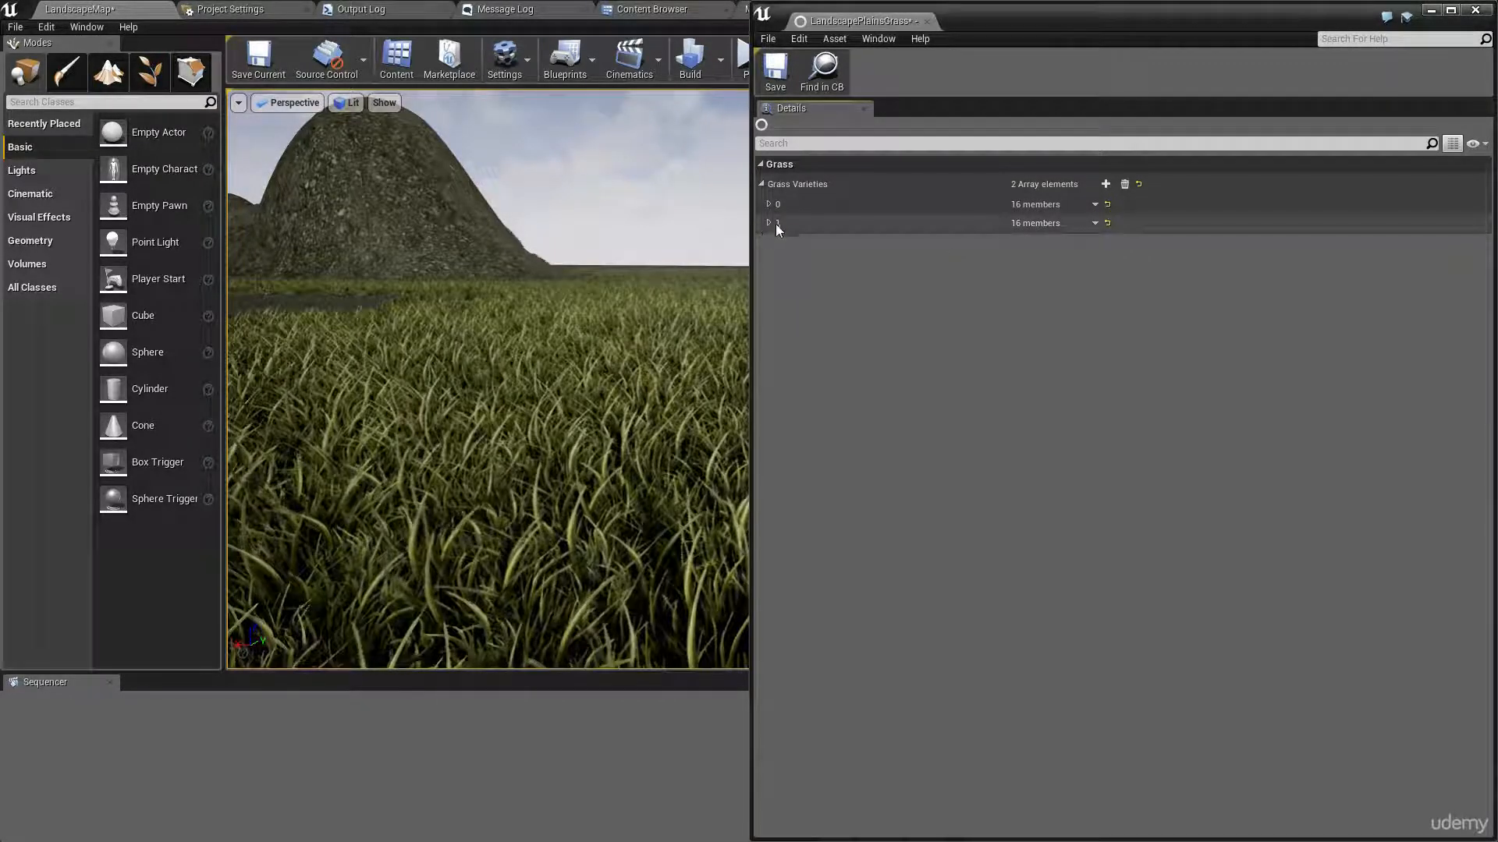
left_click(772, 224)
left_click(1135, 255)
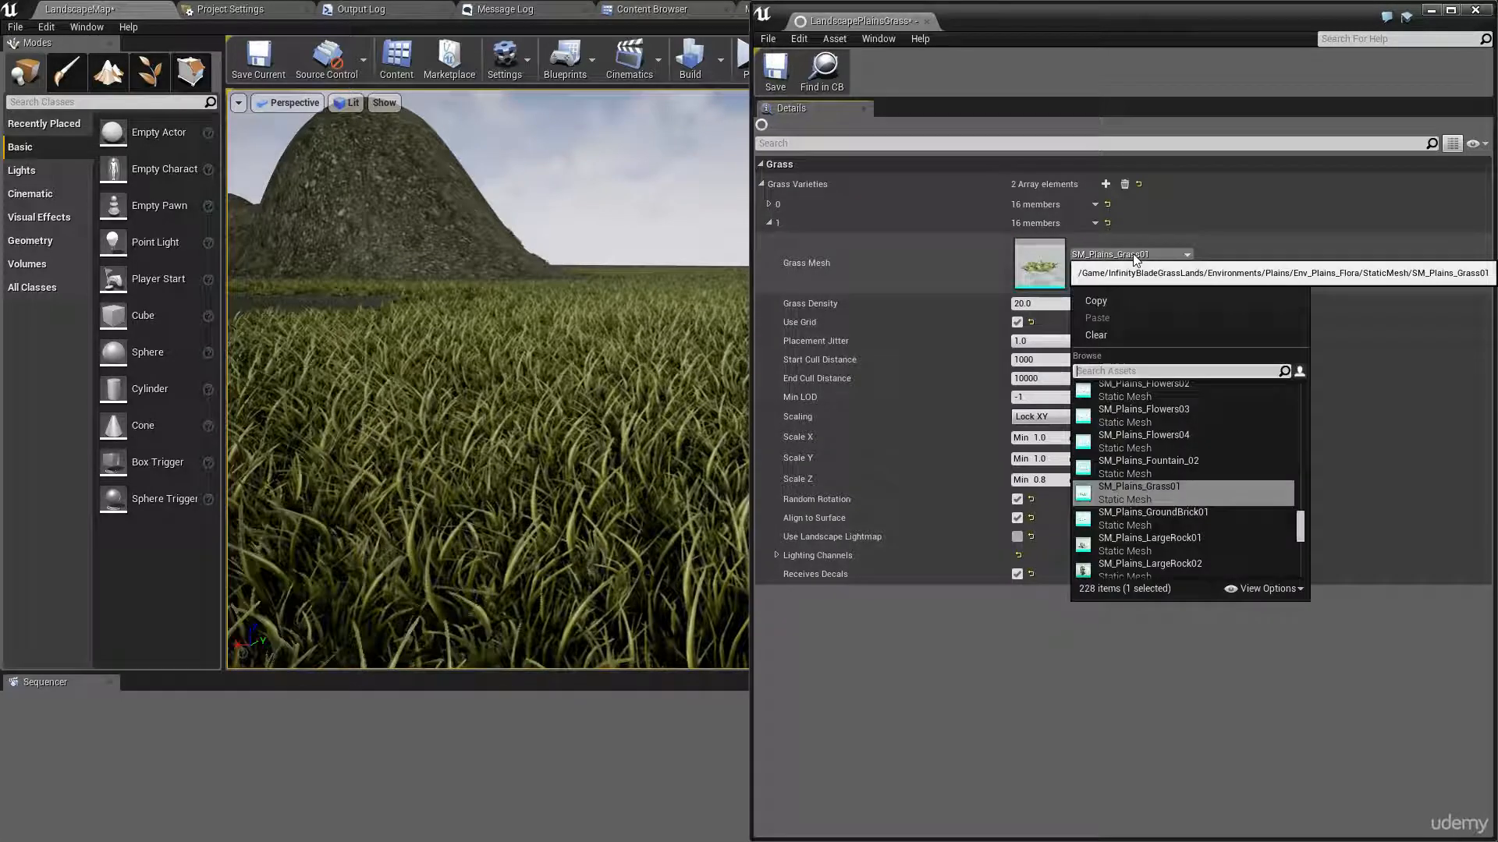
type("fern")
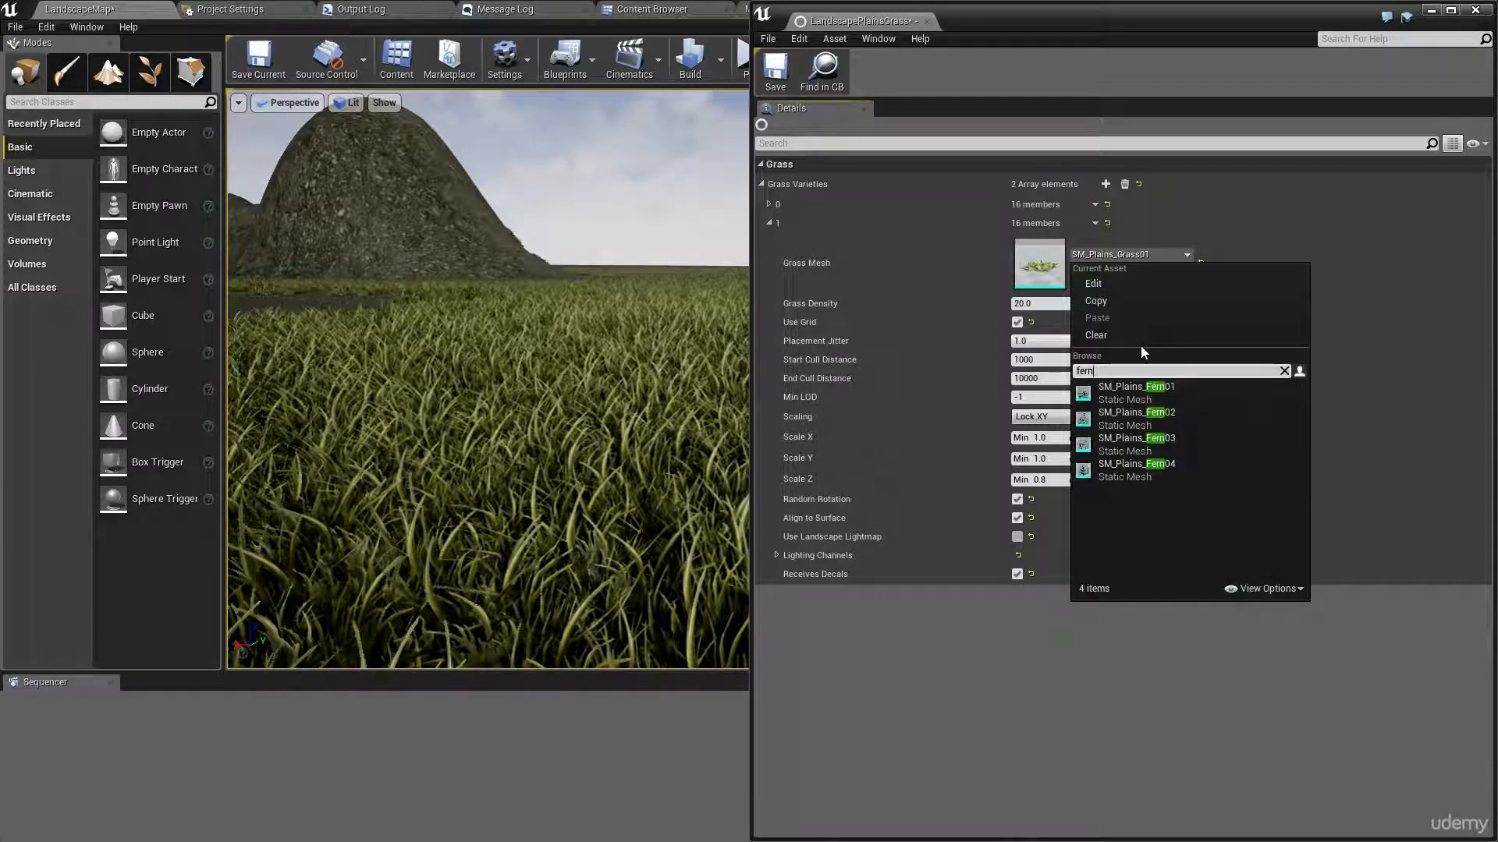
left_click(1180, 400)
right_click_drag(609, 406, 585, 468)
Set the SM_Plains_Fern01 variety's Grass Density to 0.1 and look over the sparser ferns in the level.
left_click(1050, 303)
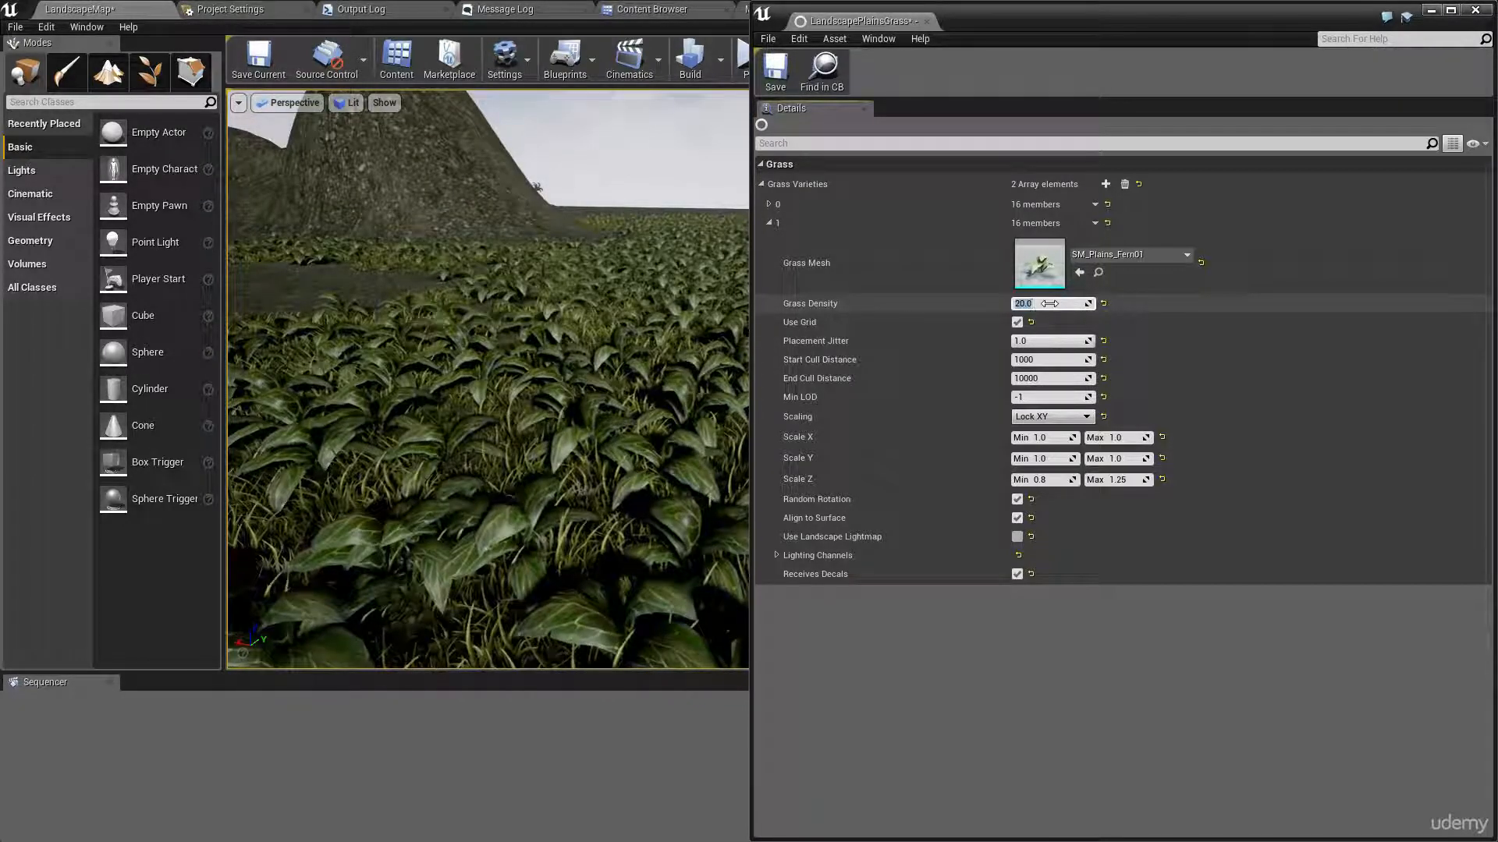
type("0.1")
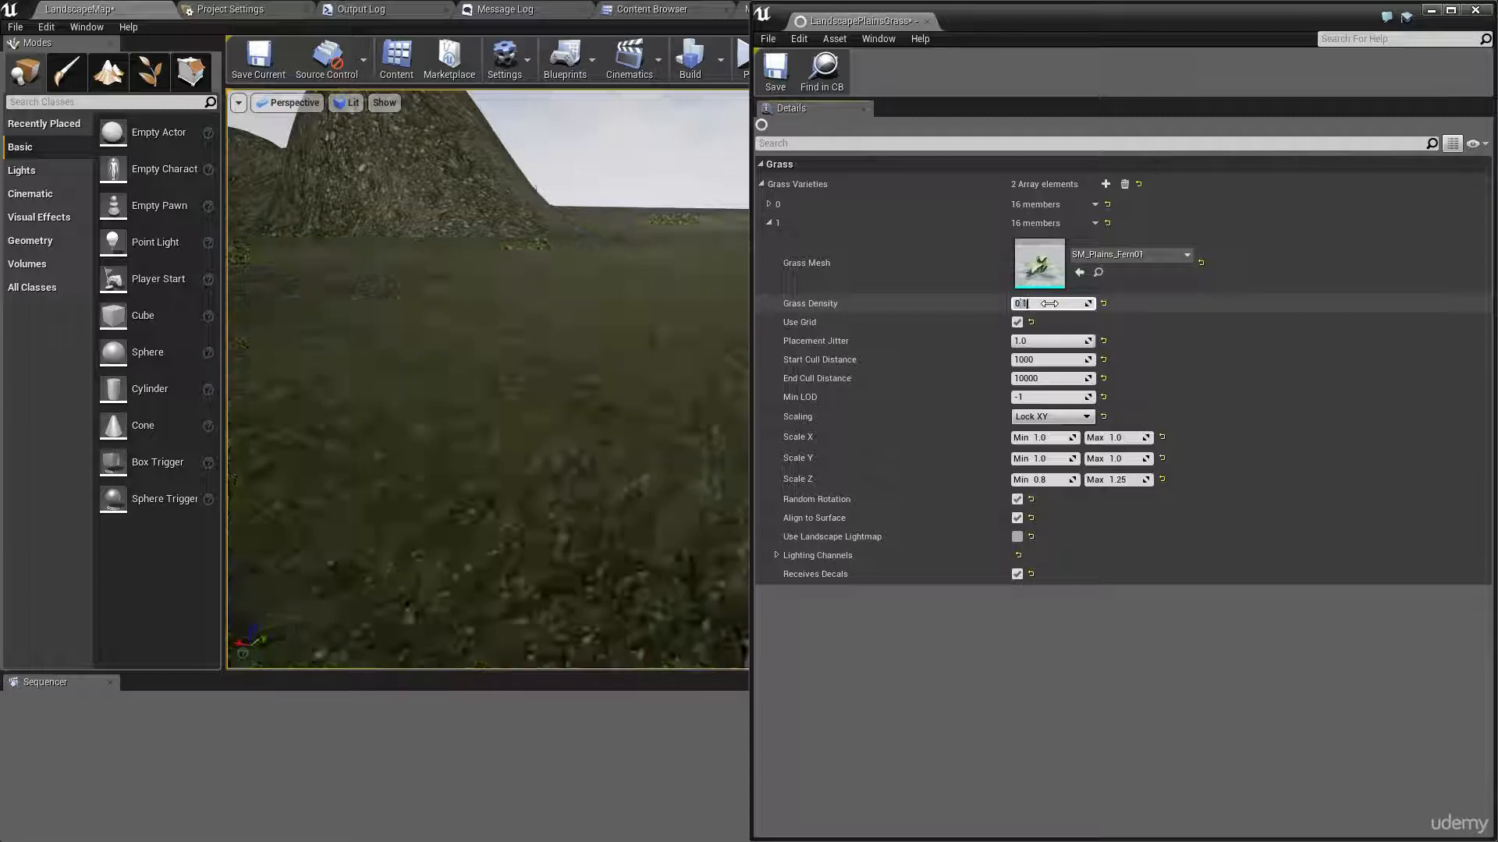
key("w")
right_click_drag(539, 305, 648, 265)
key("w")
right_click_drag(580, 359, 663, 359)
key("w")
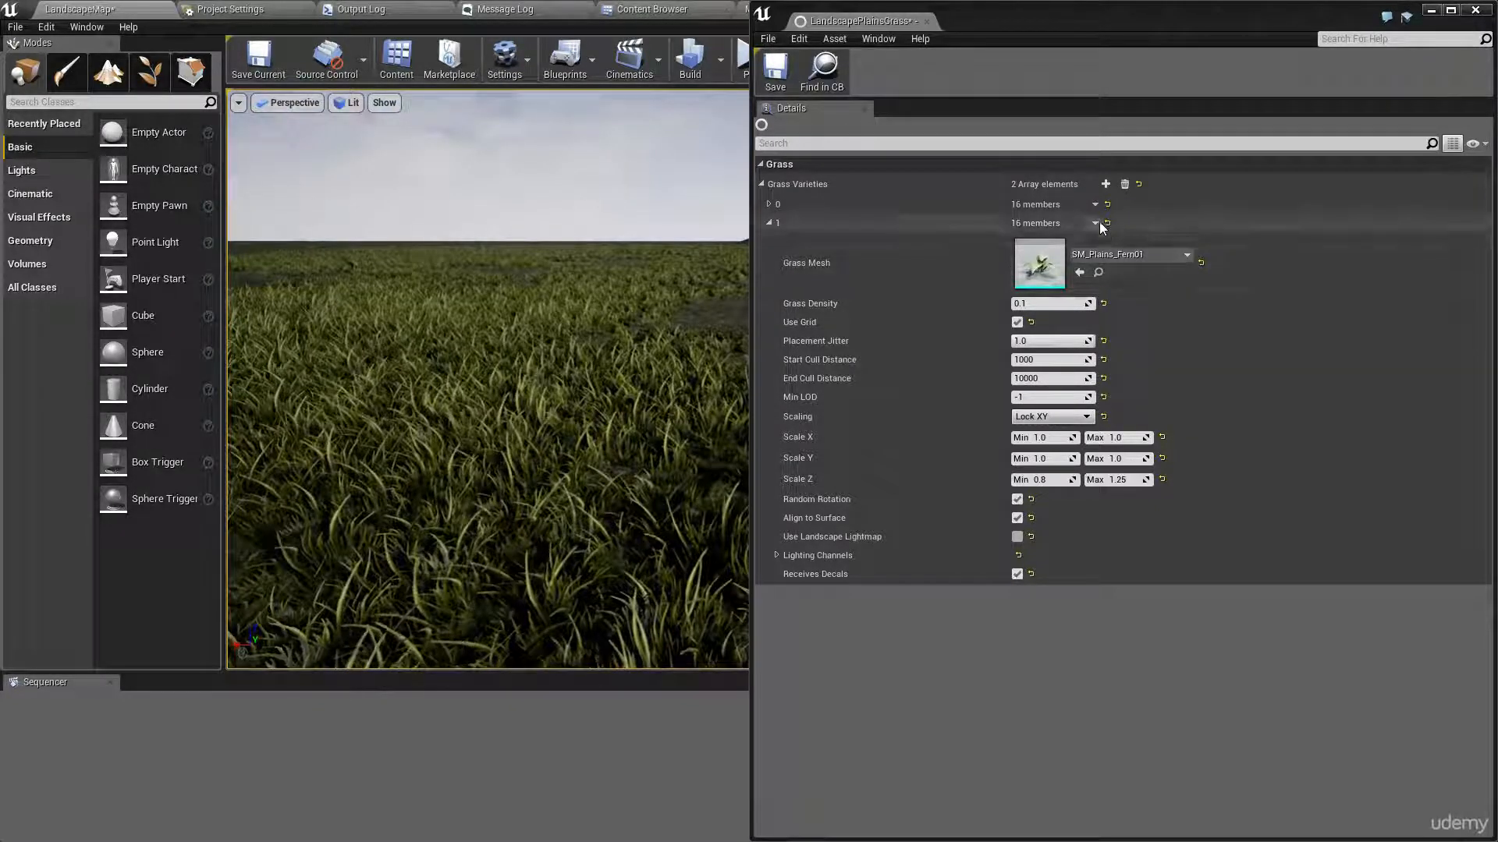
Duplicate the SM_Plains_Fern01 variety and assign the SM_Plains_Fern02 mesh to the new variety 2.
left_click(1097, 223)
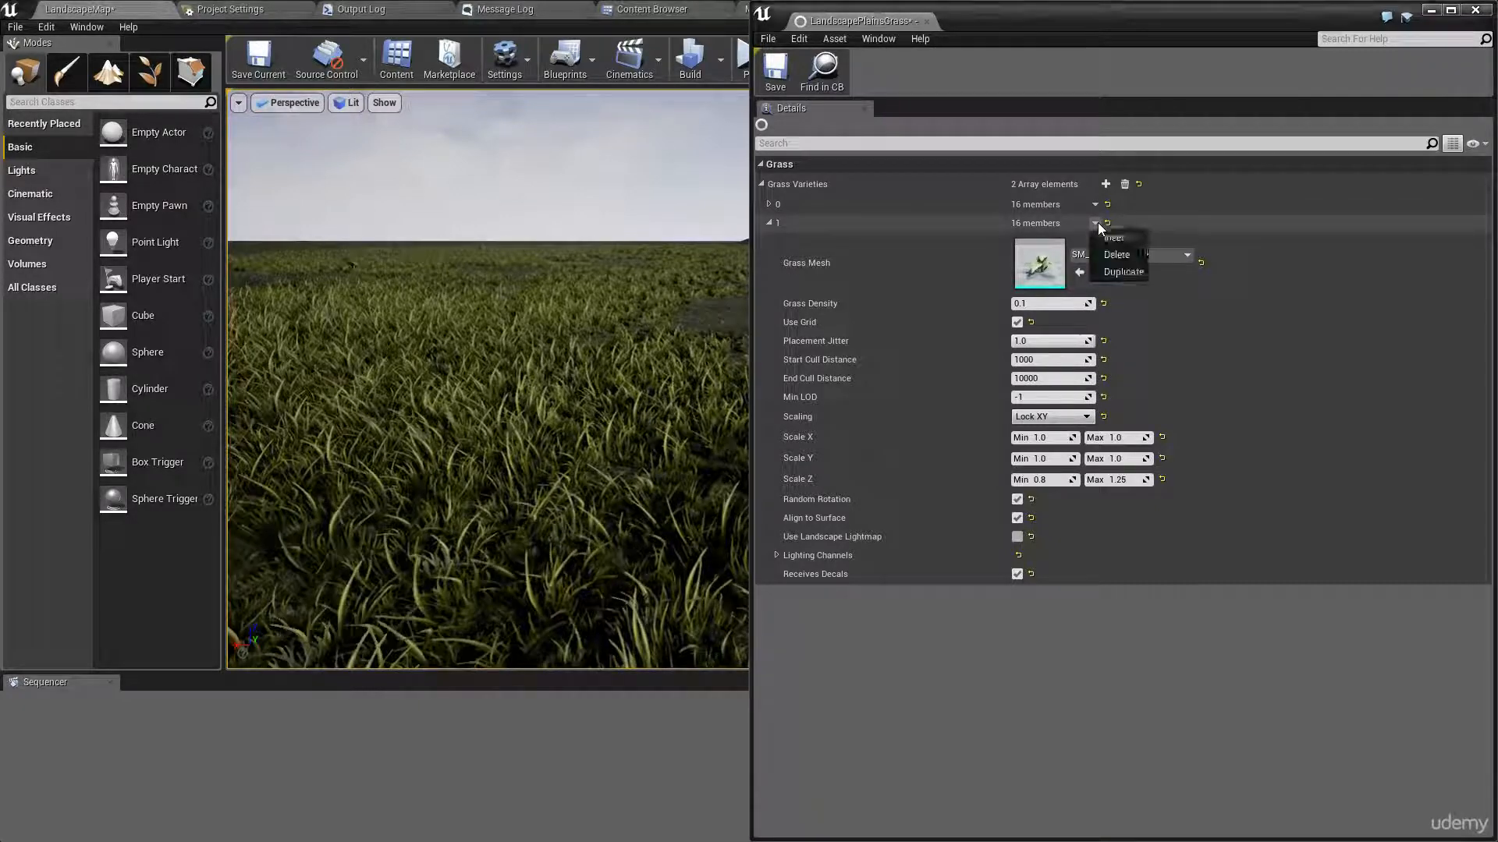
left_click(1118, 270)
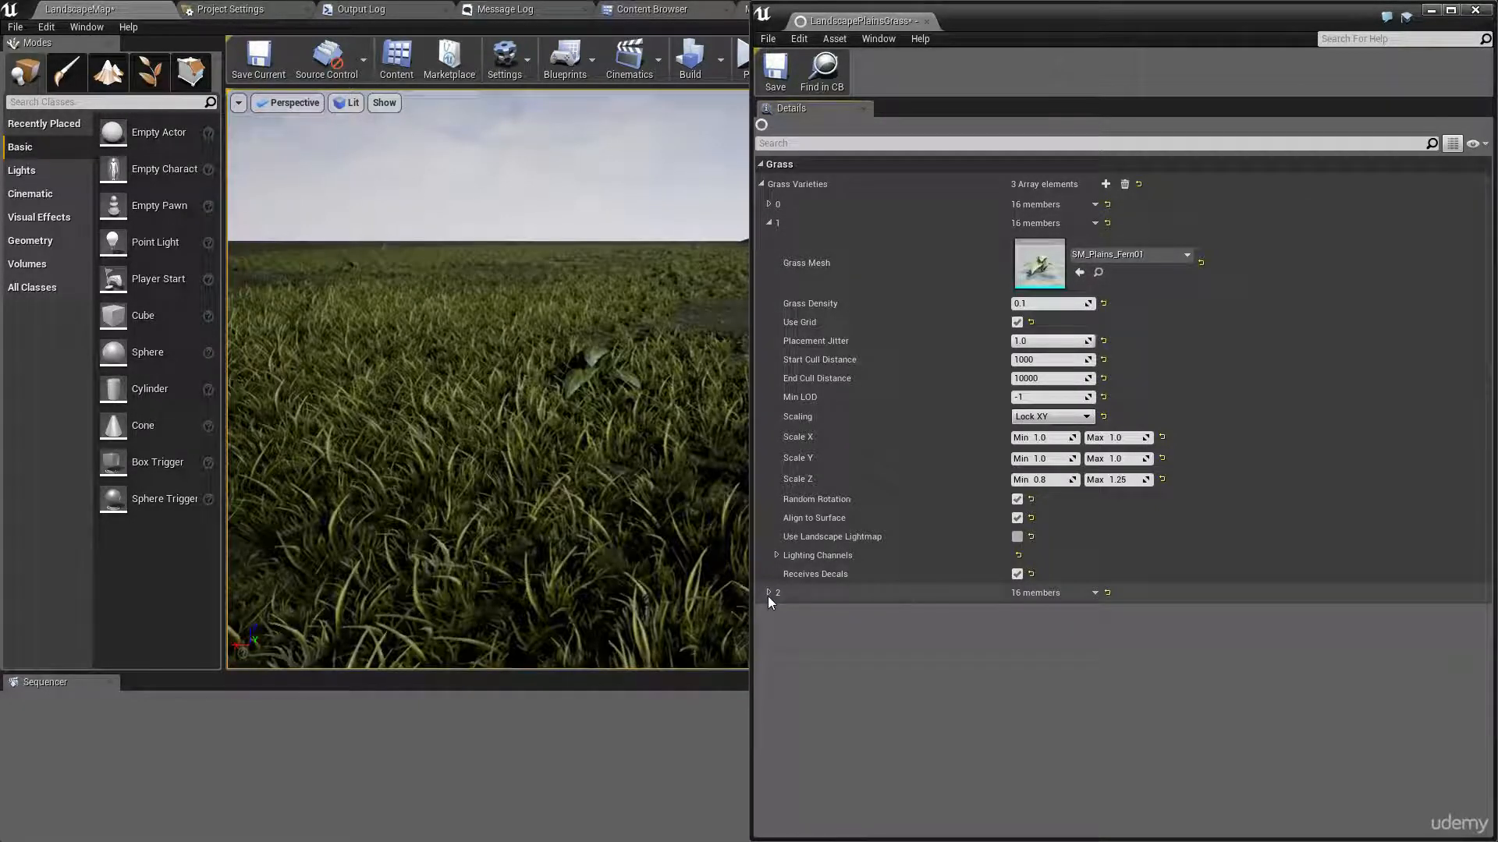
left_click(769, 592)
left_click(1139, 624)
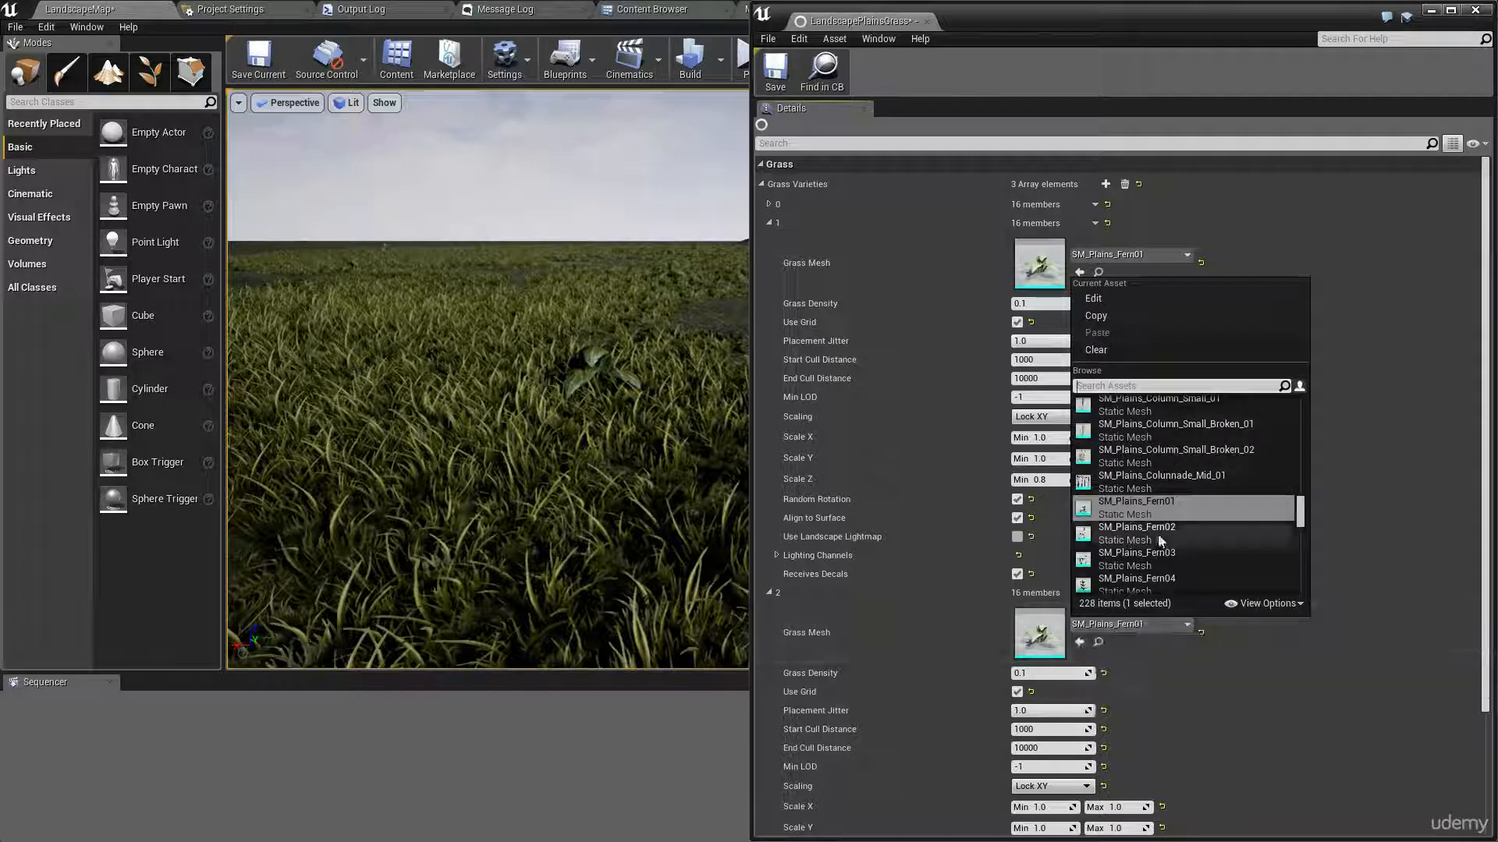
left_click(1159, 534)
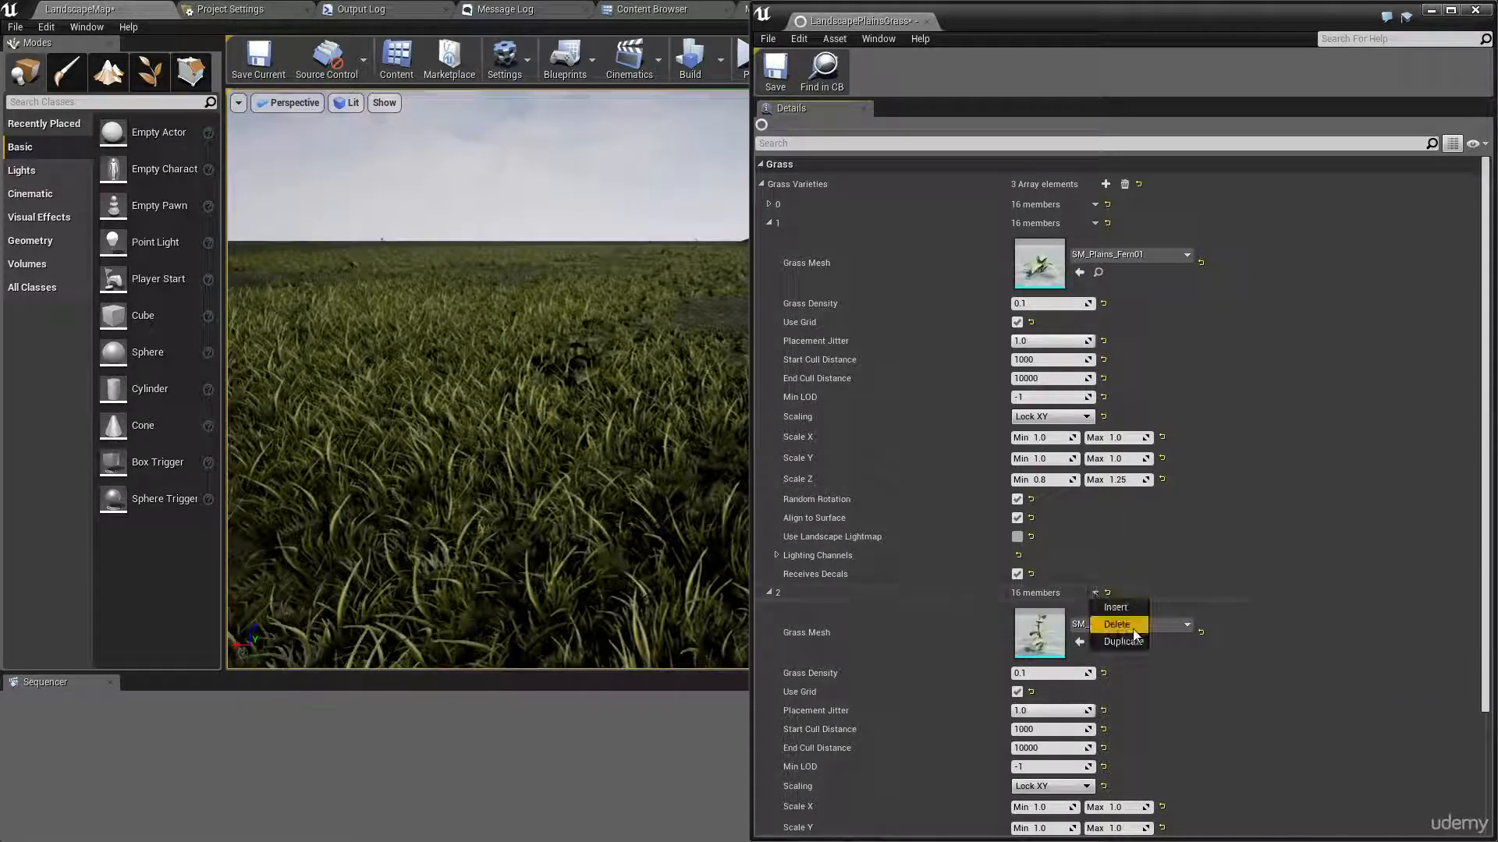
Duplicate the SM_Plains_Fern02 variety, assign SM_Plains_Fern03 to the new variety 3, and inspect the ferns in the level.
left_click(1125, 641)
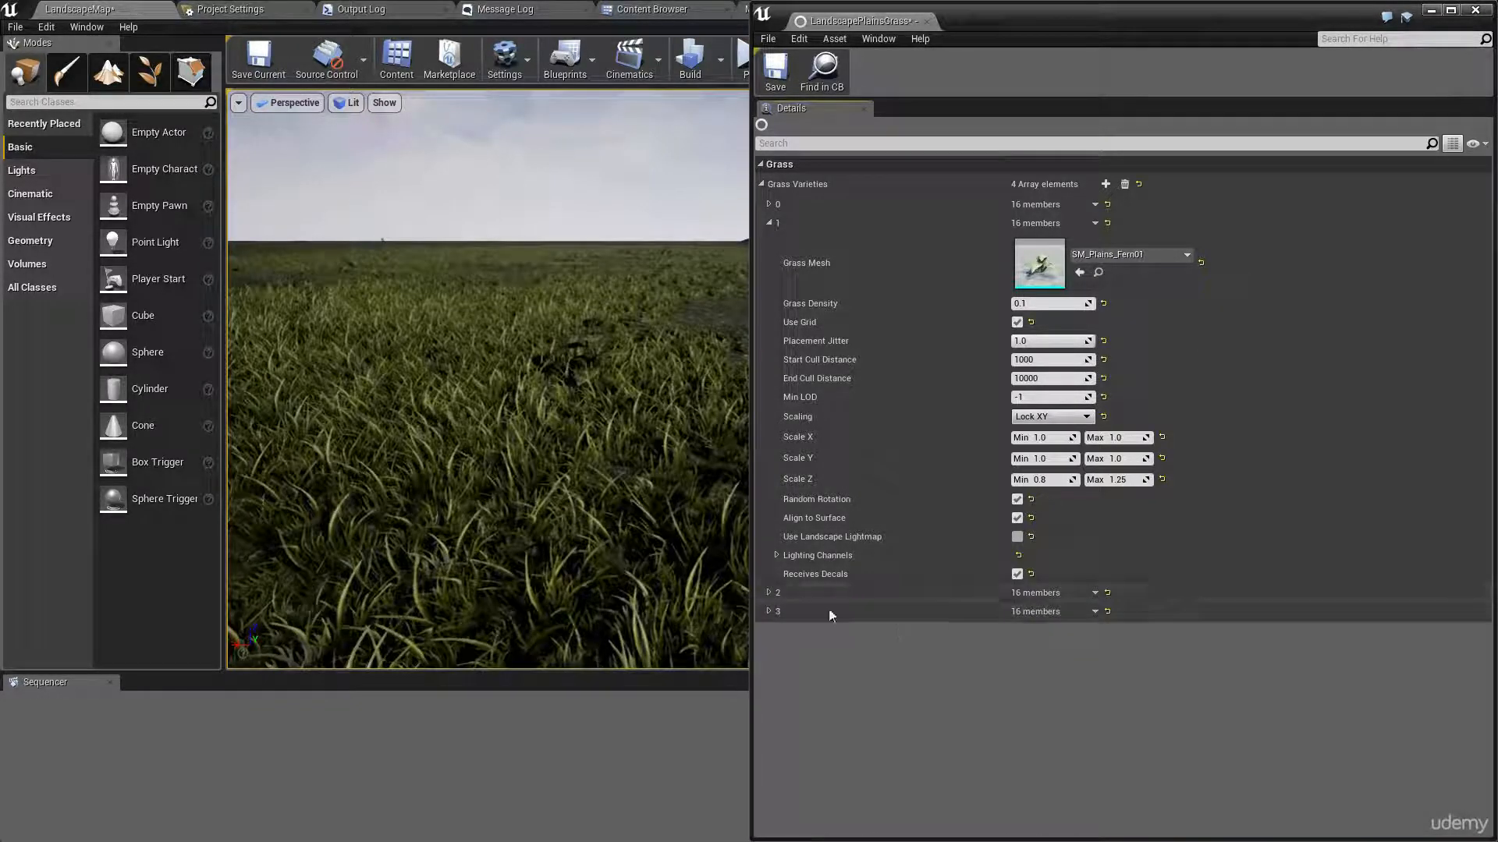
left_click(770, 611)
left_click(1127, 646)
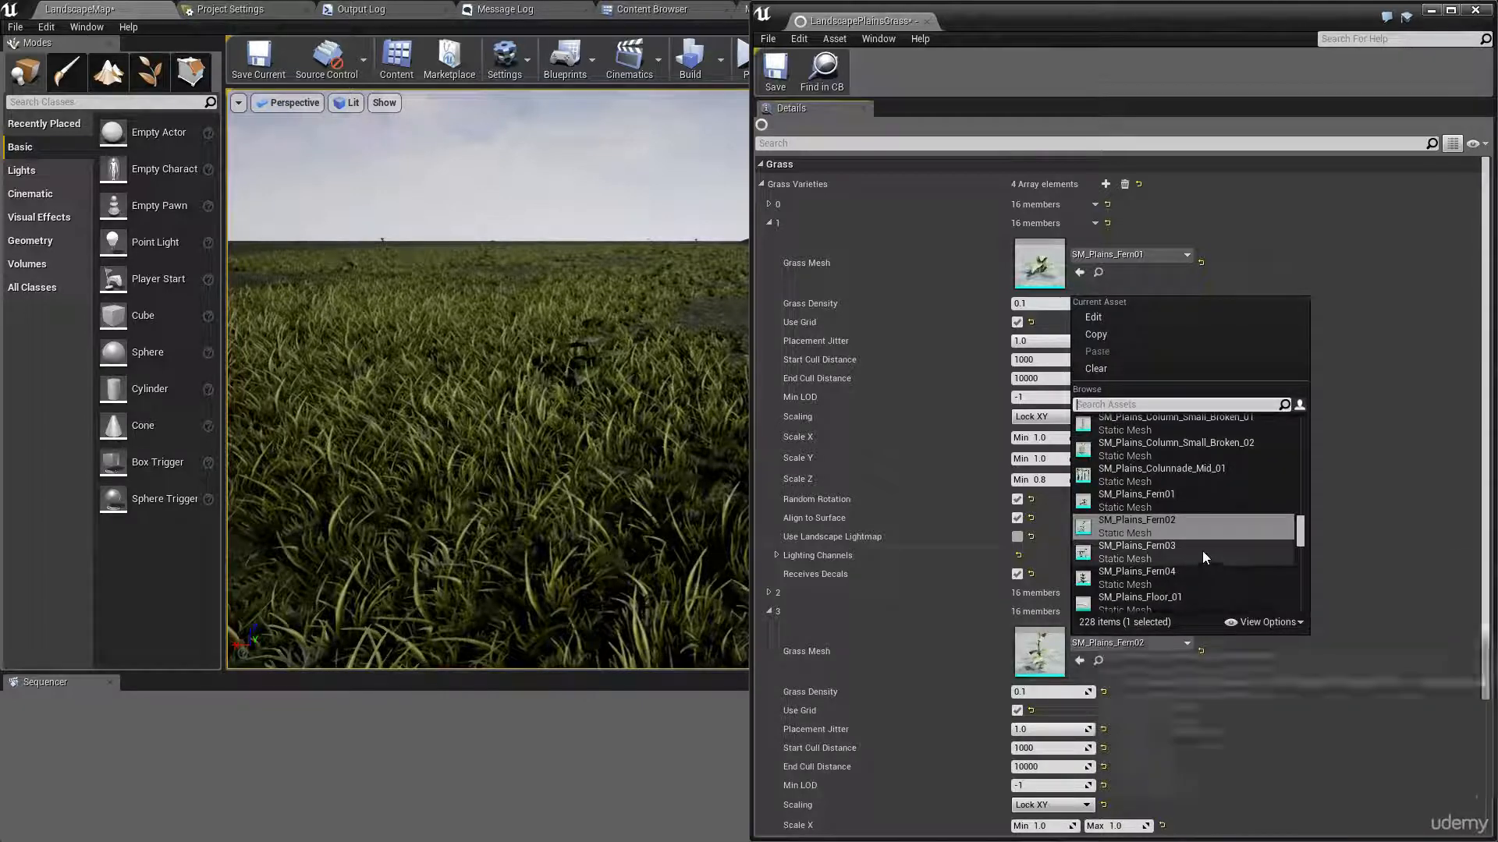
left_click(1201, 550)
right_click_drag(655, 496, 730, 319)
key("w")
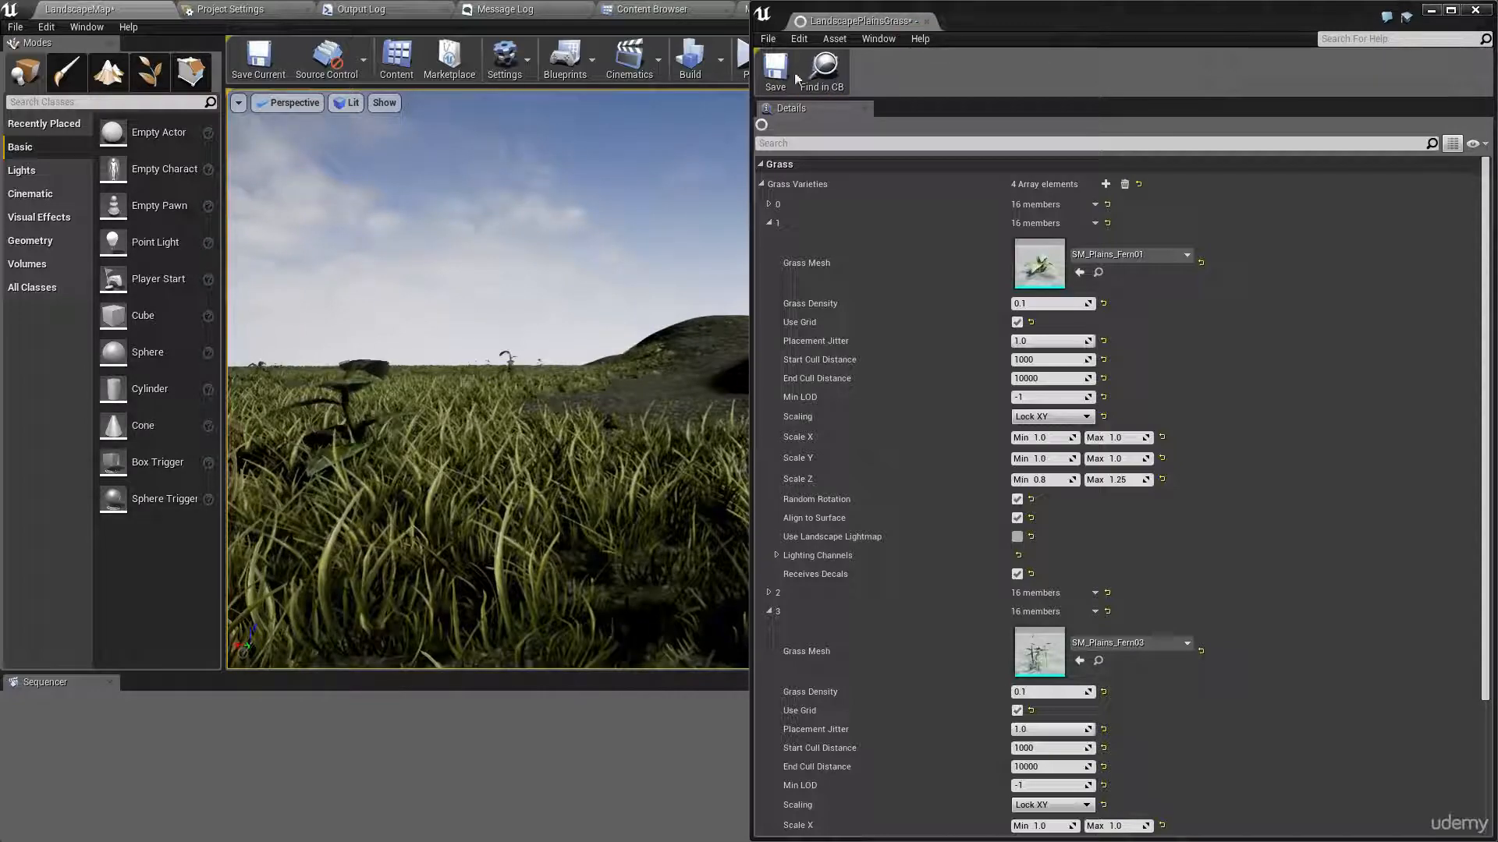
Close the LandscapePlainsGrass editor and inspect the grass and ferns across LandscapeMap.
left_click(927, 21)
mouse_move(706, 334)
right_mouse_down()
mouse_move(591, 332)
mouse_move(630, 304)
mouse_move(523, 322)
mouse_move(702, 317)
right_mouse_up()
key("w")
key("w")
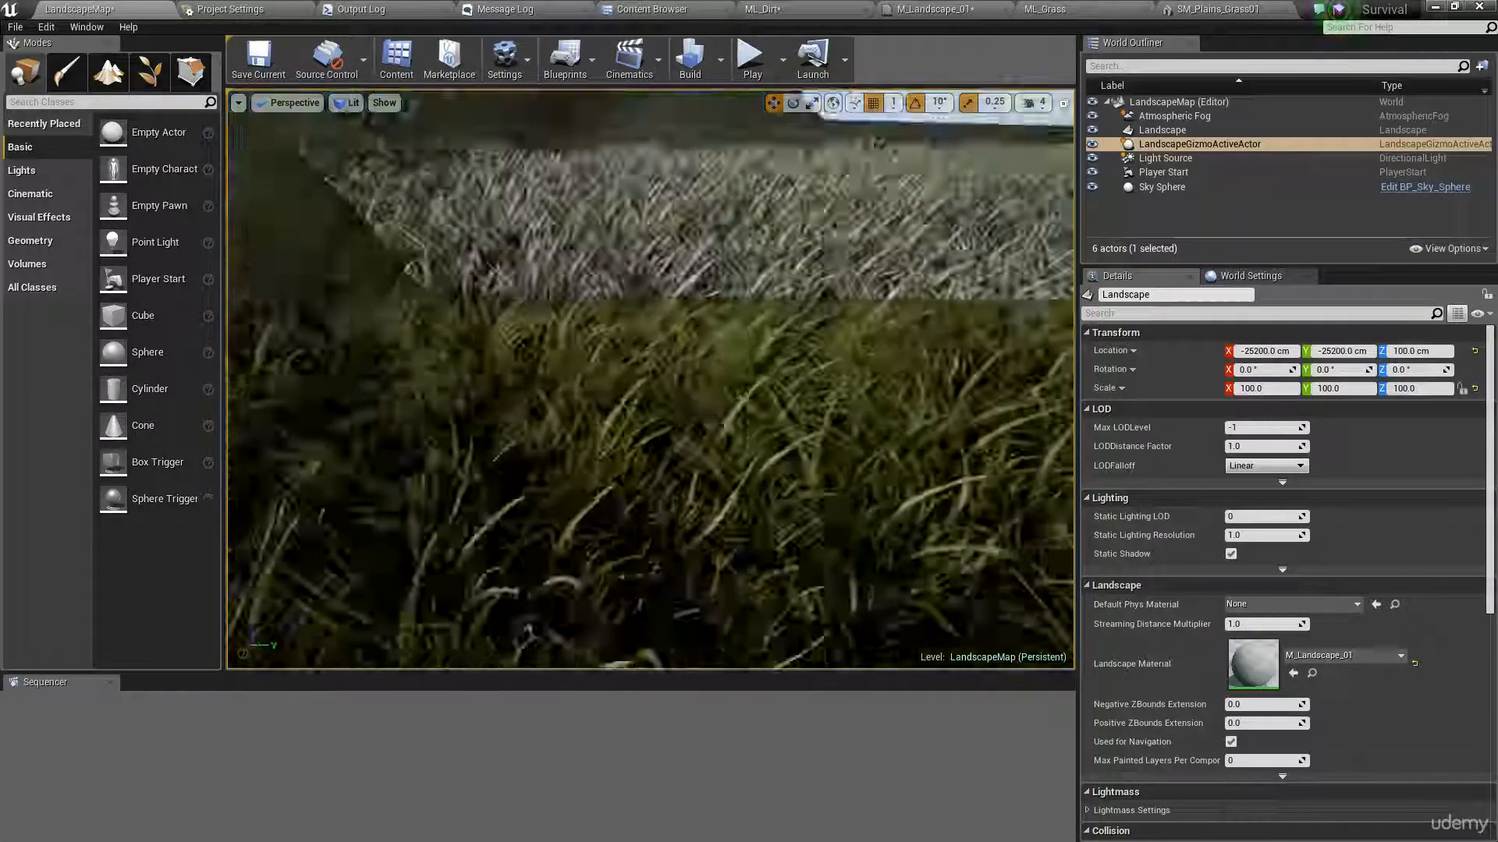